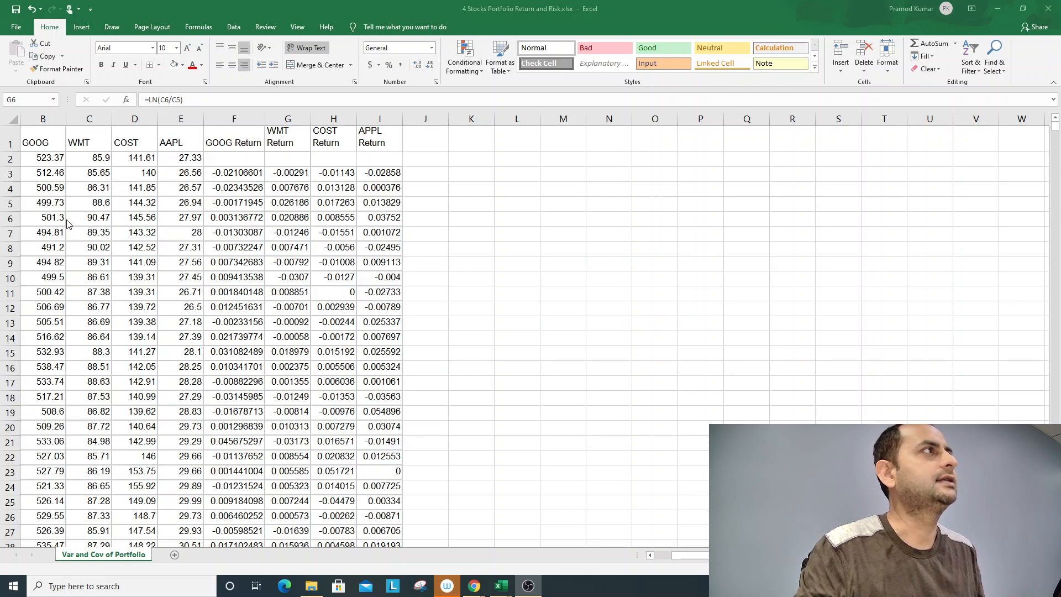
- Review the Date column from its first entry down to the last row of the price data
left_click(102, 279)
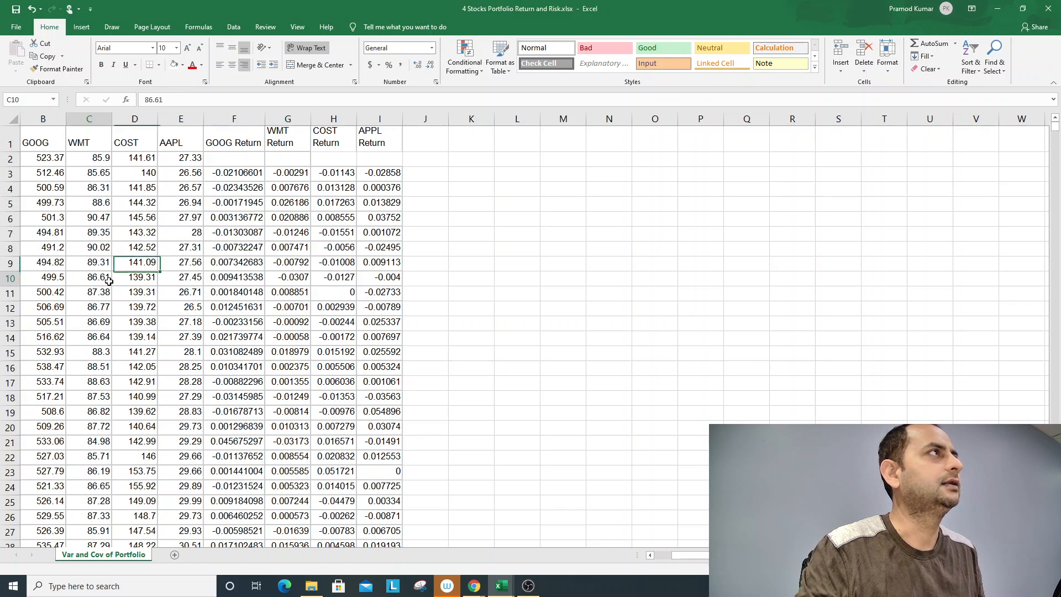
left_click_drag(691, 555, 669, 554)
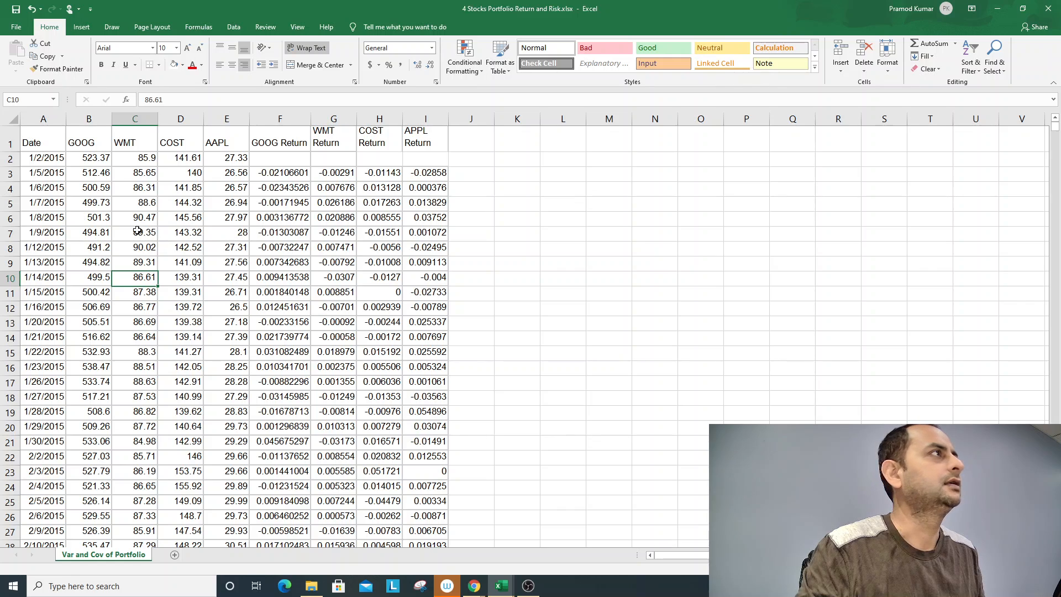
left_click_drag(49, 161, 46, 355)
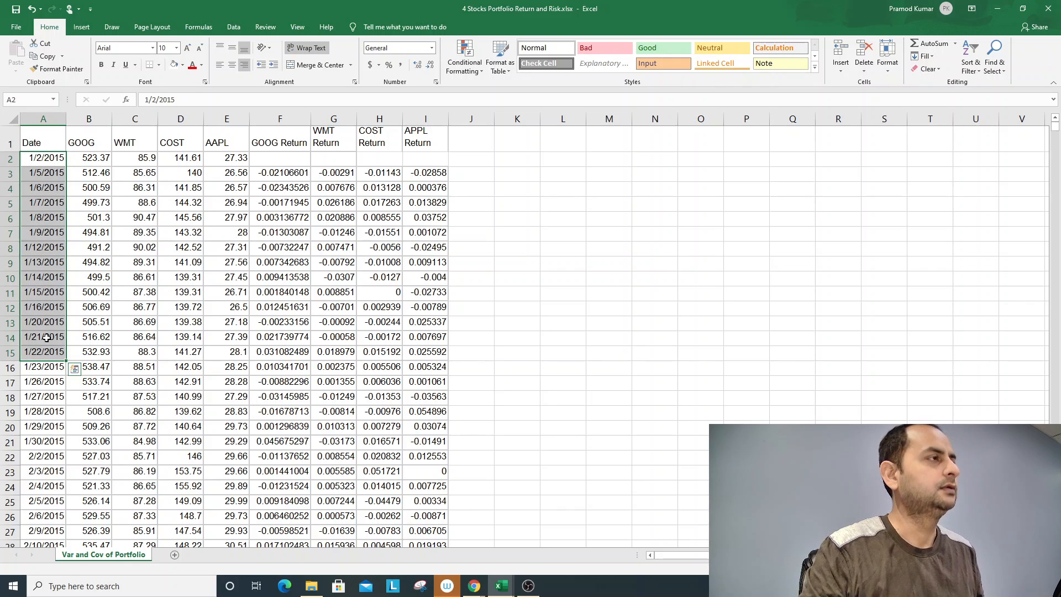
key("ctrl+shift+Down")
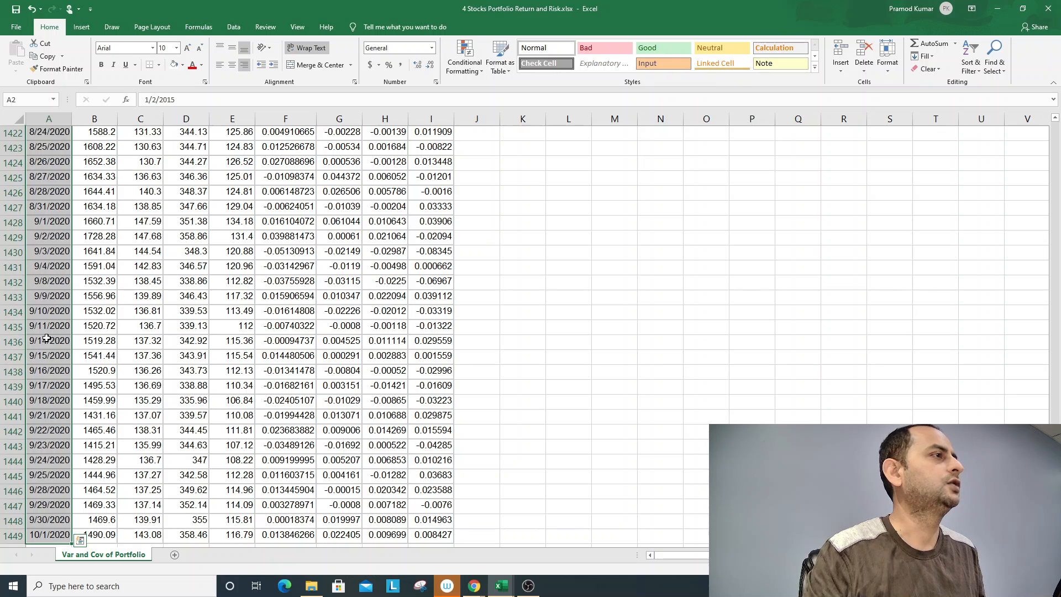
key("ctrl+Home")
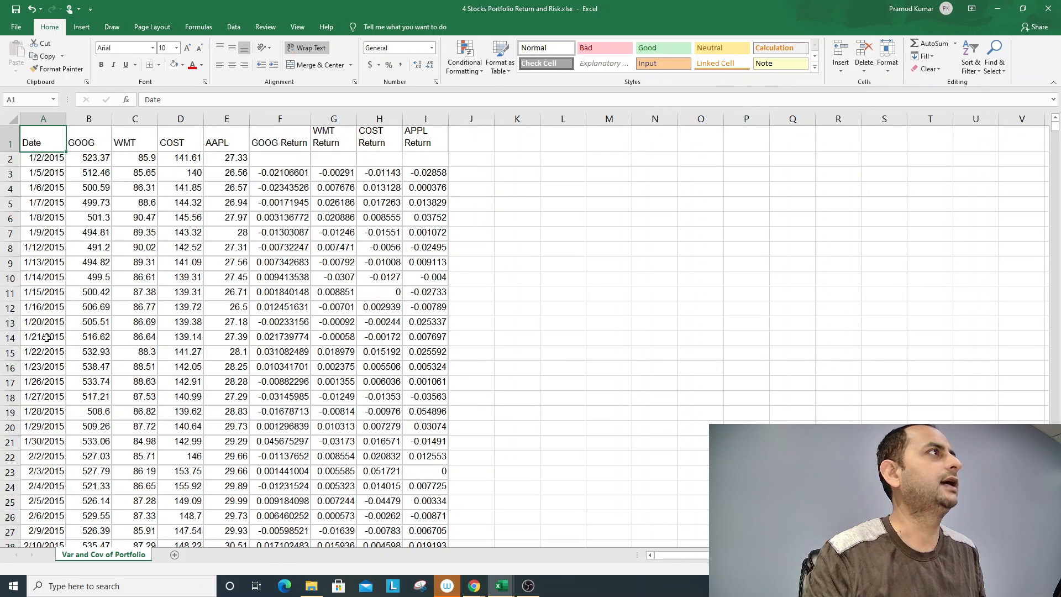
- Examine the stock price columns for GOOG, WMT, COST and AAPL at the start of the dataset
key("Down")
key("Right")
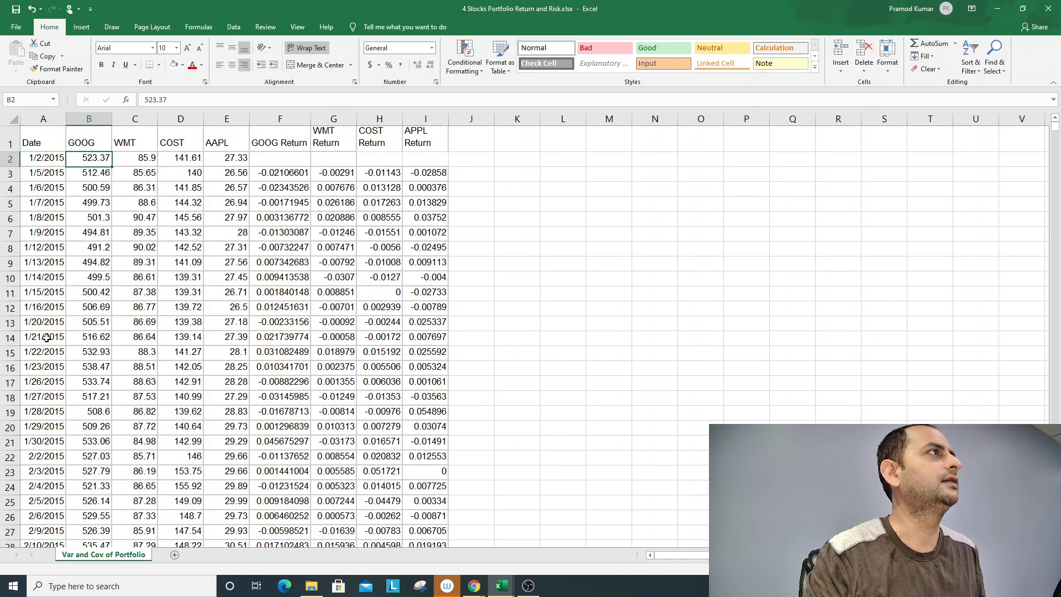
key("Up")
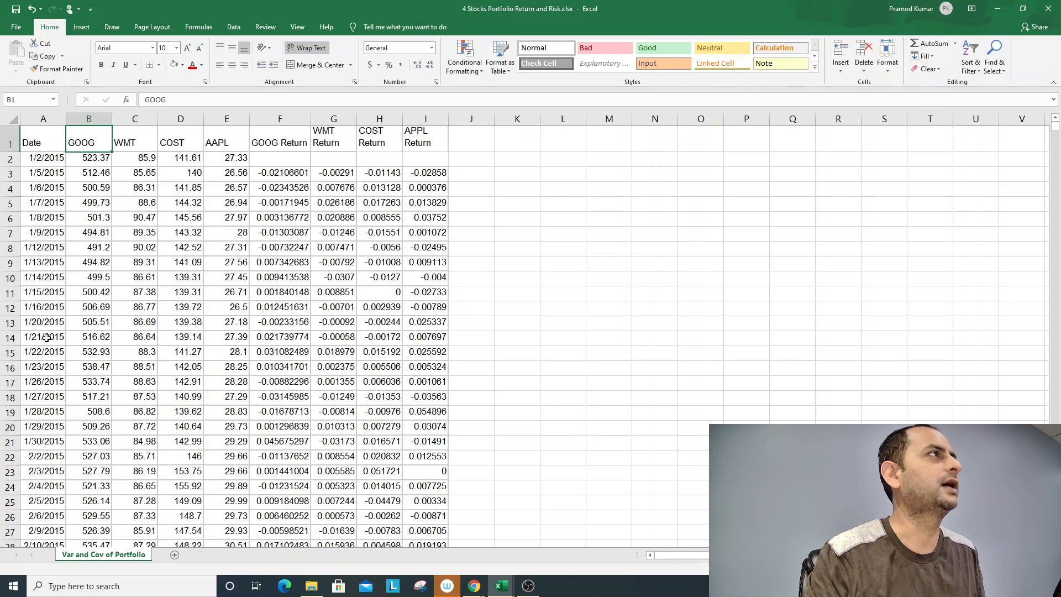
key("Right")
key("Right")
key("Right")
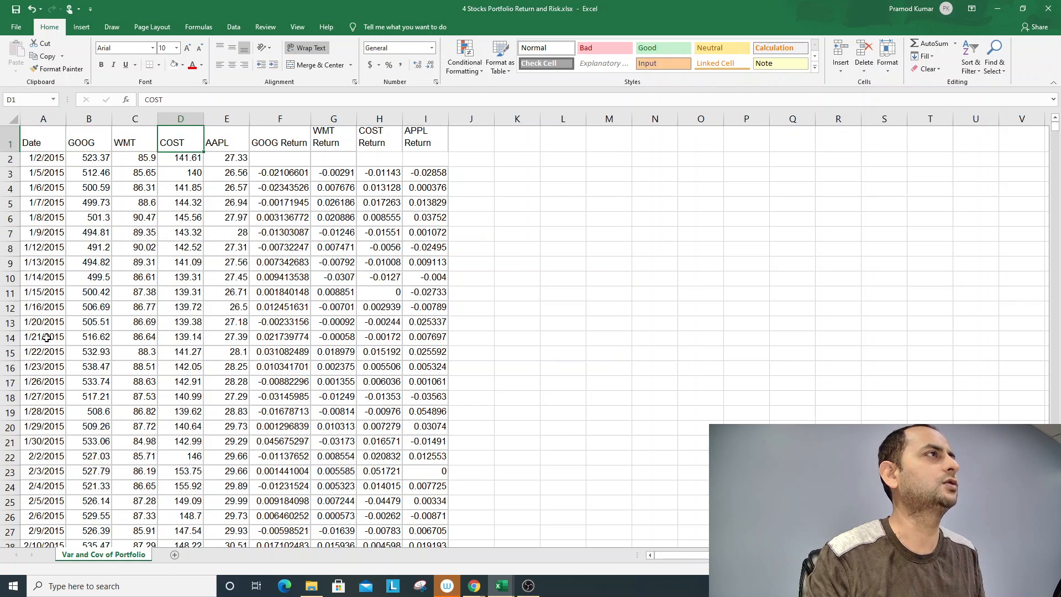
key("Left")
key("Left")
key("Left")
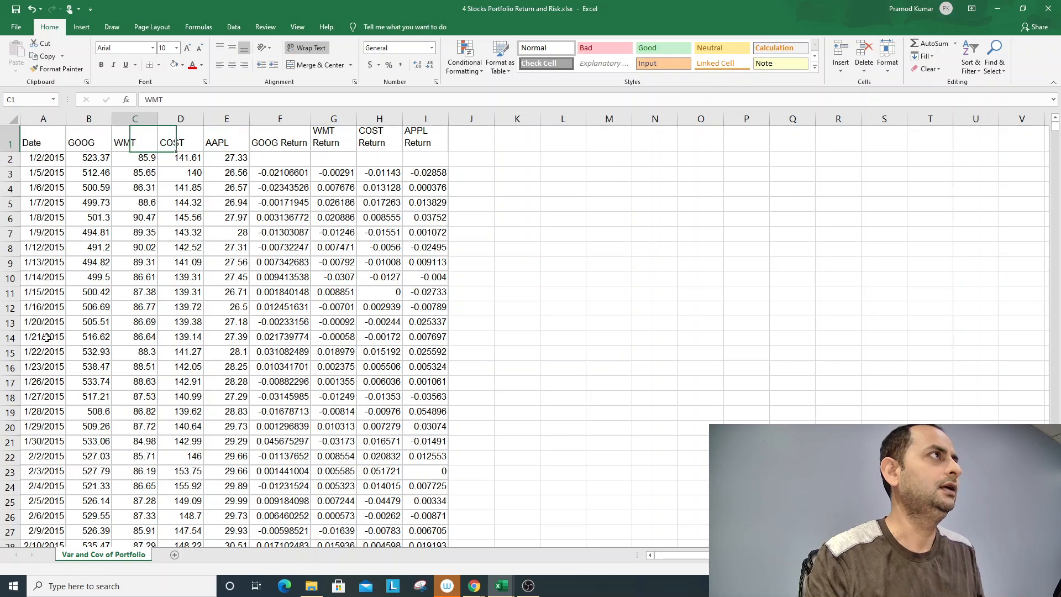
key("Down")
key("Down")
key("Down")
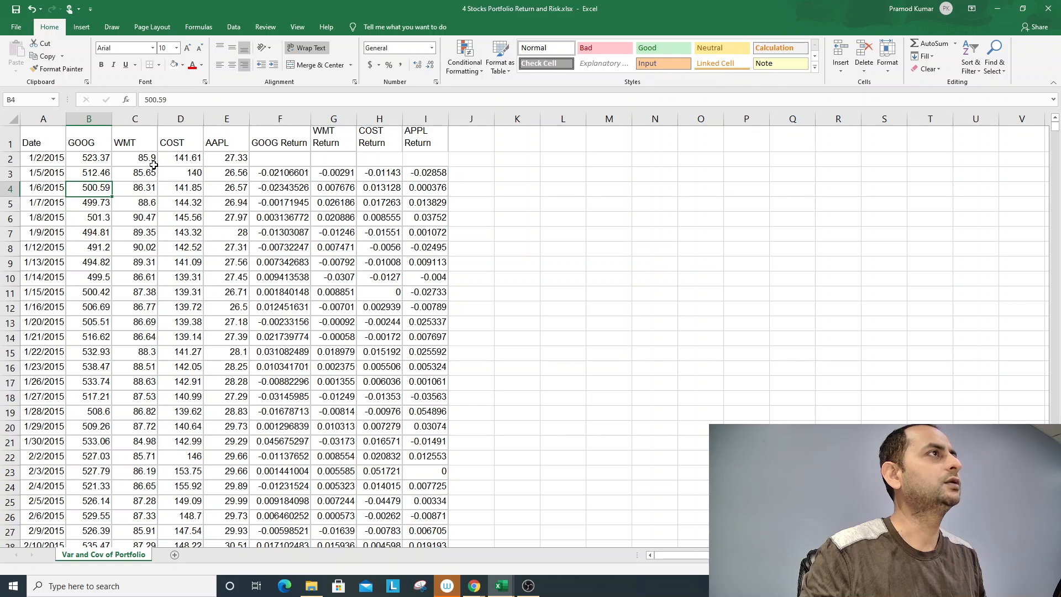
- Inspect the log return formulas in row 3 for GOOG, WMT, COST and AAPL, from F3 to I3
left_click(290, 175)
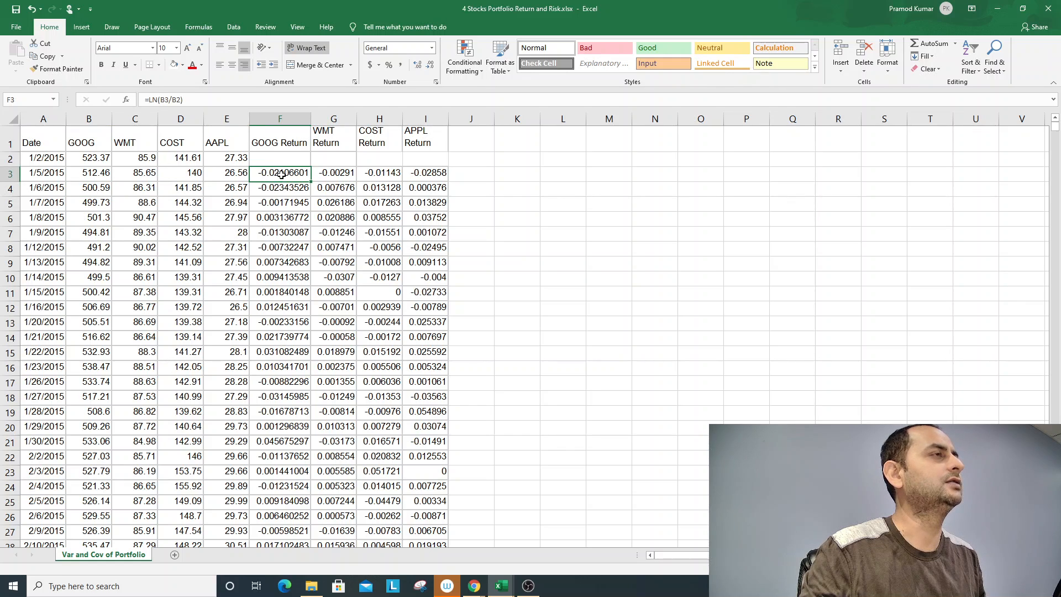
double_click(281, 174)
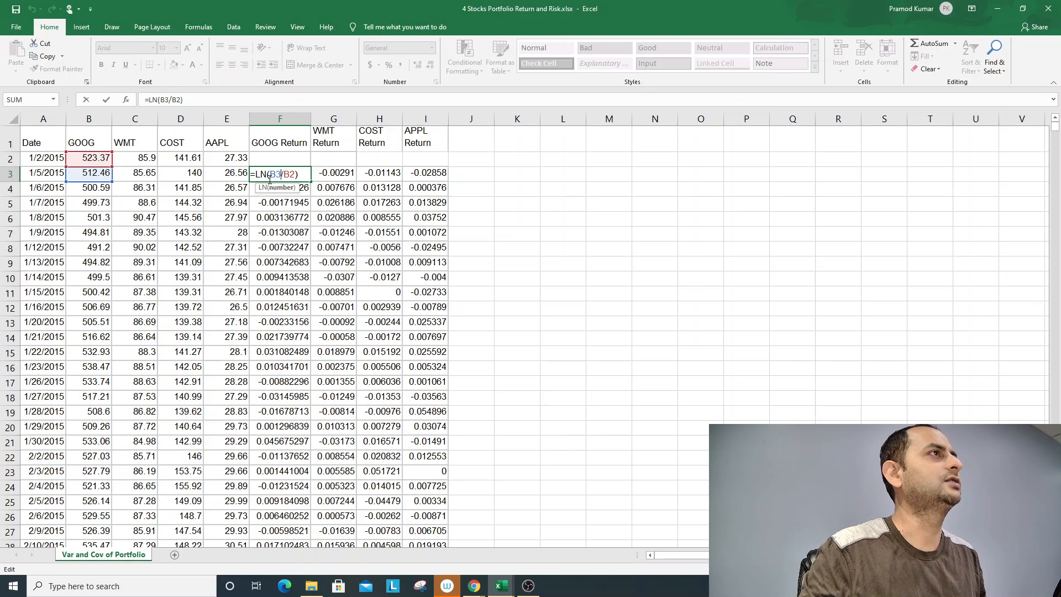
key("ctrl+Return")
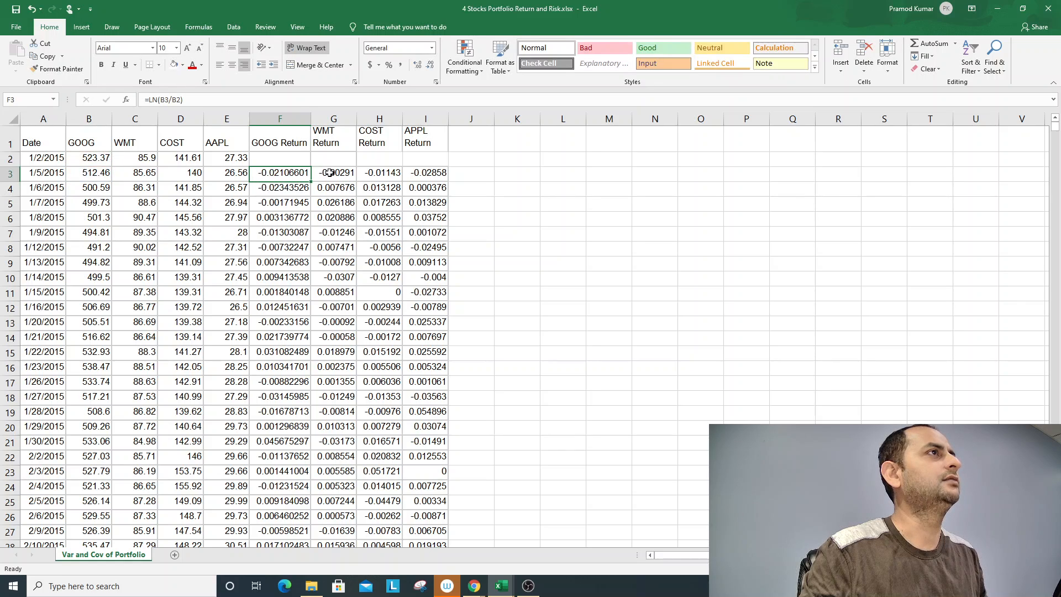
left_click(333, 173)
left_click(389, 181)
left_click(423, 176)
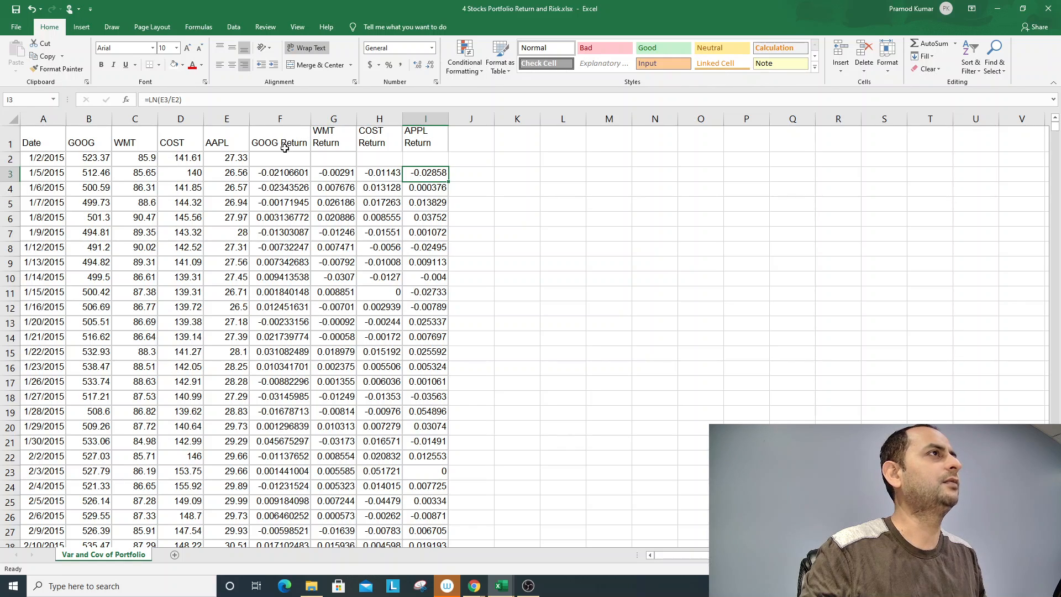
- Enter the label Mean in cell E1451, two rows below the end of the data
left_click(288, 260)
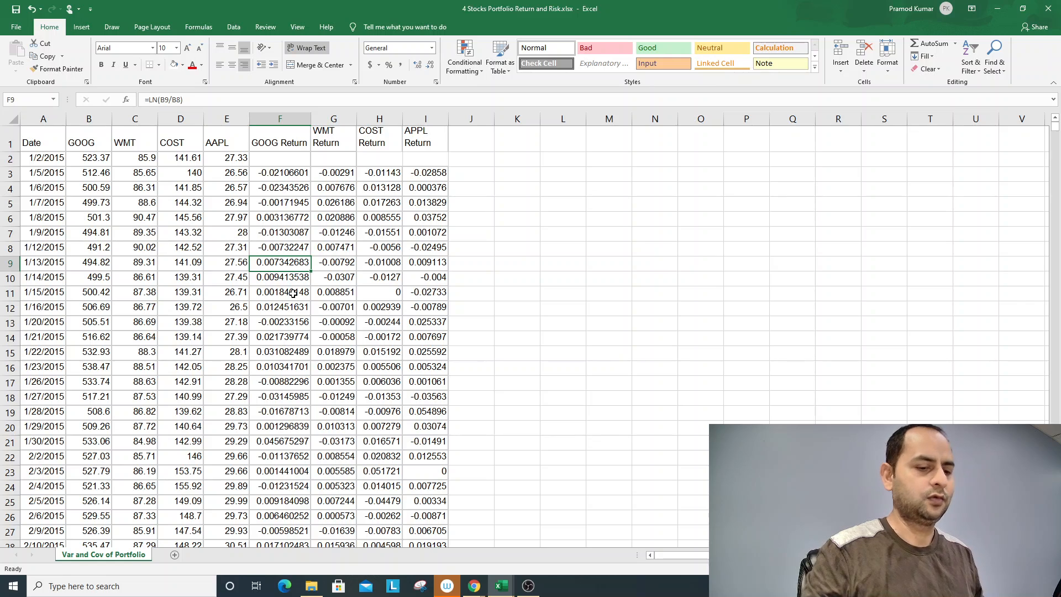
key("ctrl+Down")
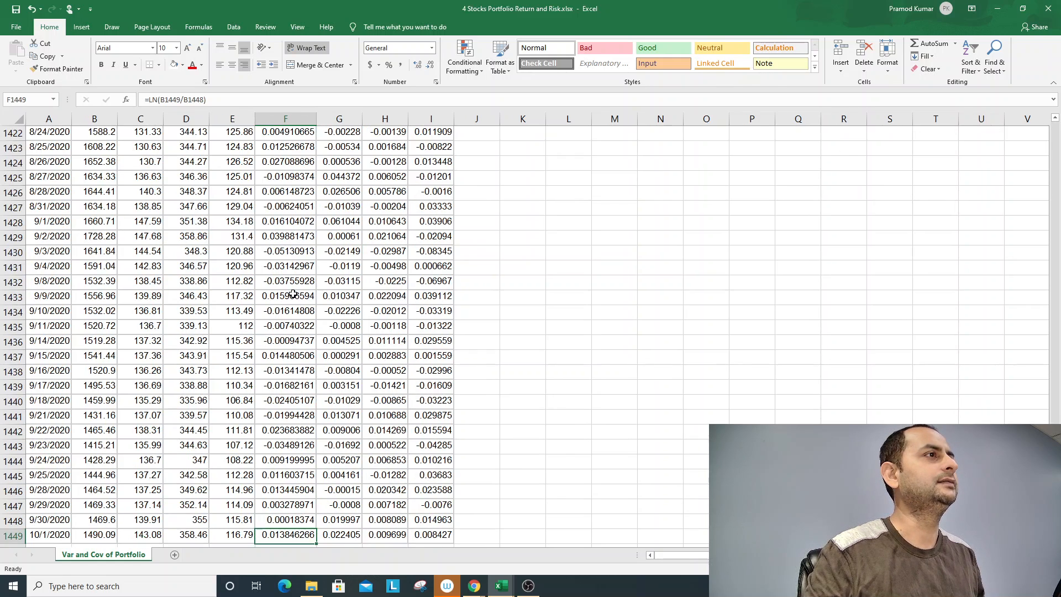
key("Down")
key("Down")
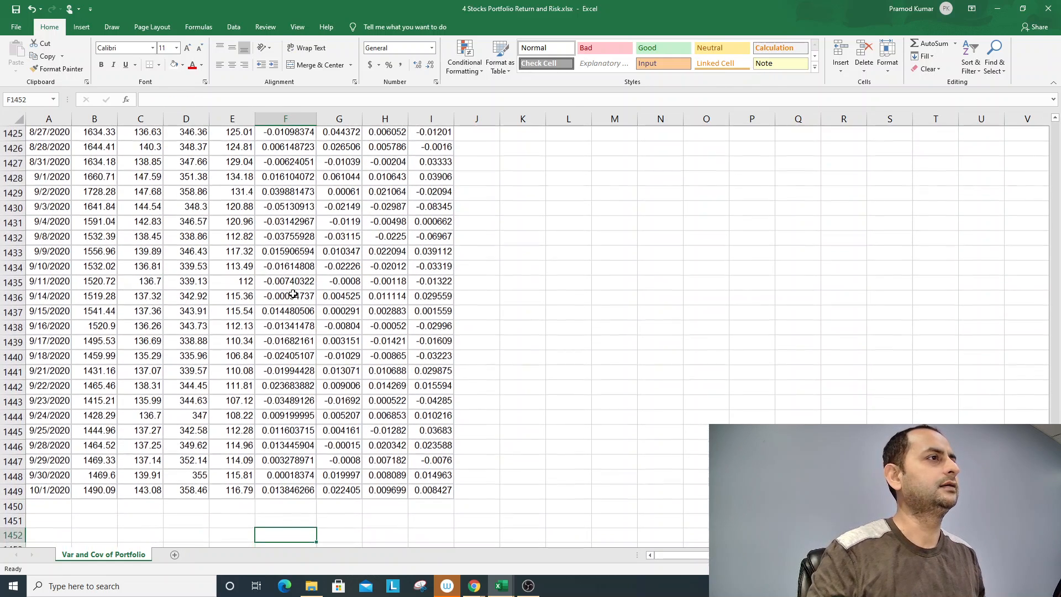
key("Left")
type("Mean")
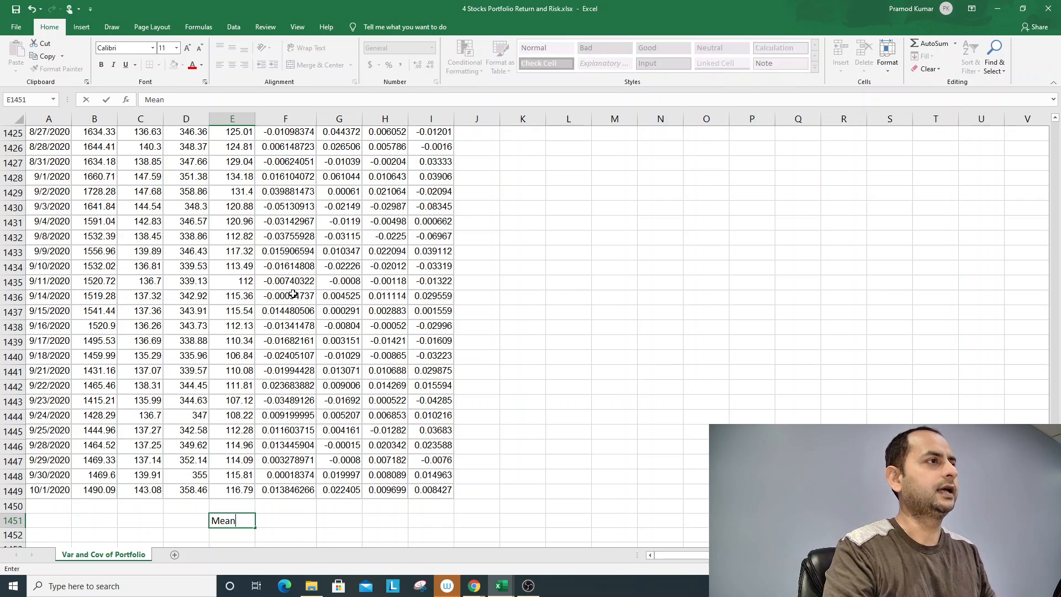
key("Return")
- Calculate the mean GOOG return in F1451 with =AVERAGE(F3:F1449) and fill the formula across to I1451
key("Up")
key("Right")
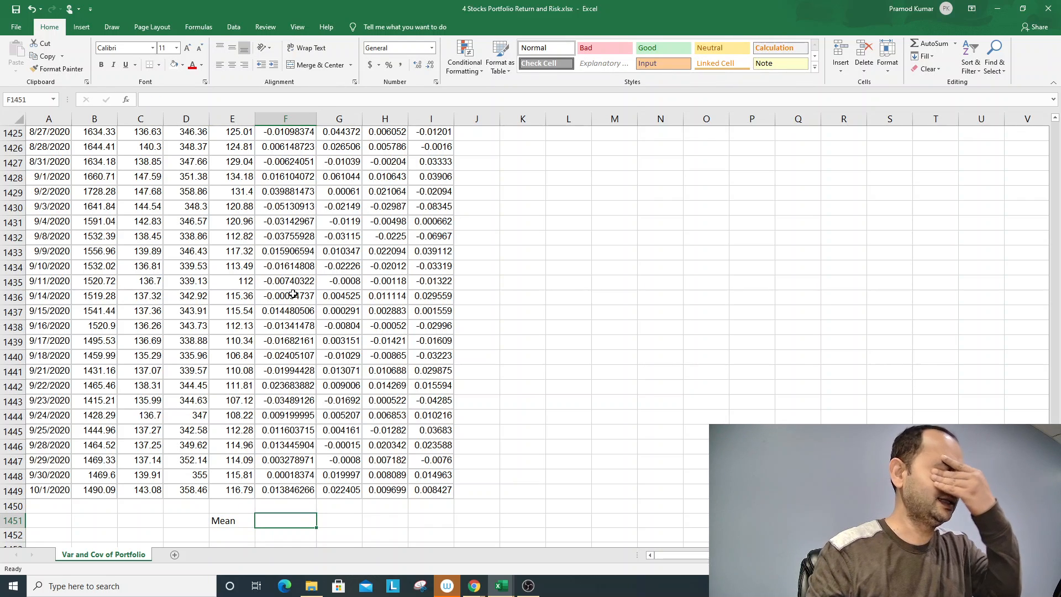
type("=a")
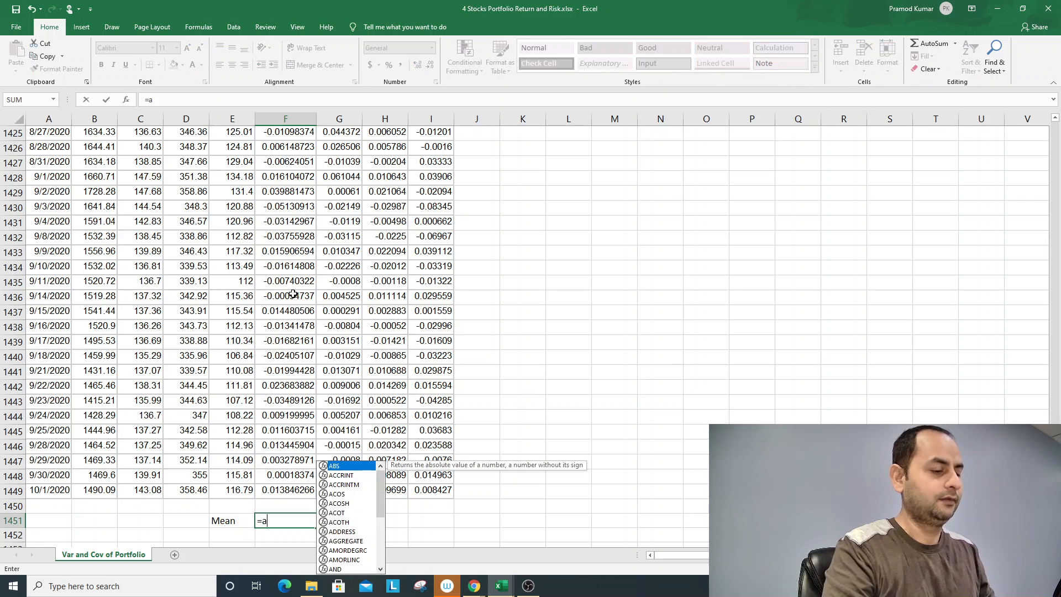
type("verage)")
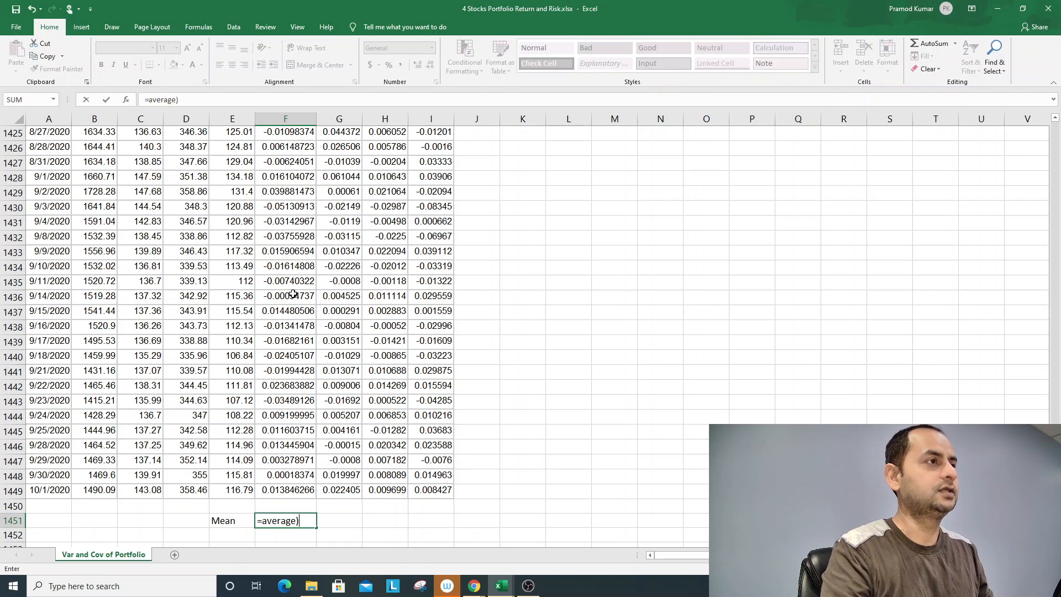
key("BackSpace")
type("(")
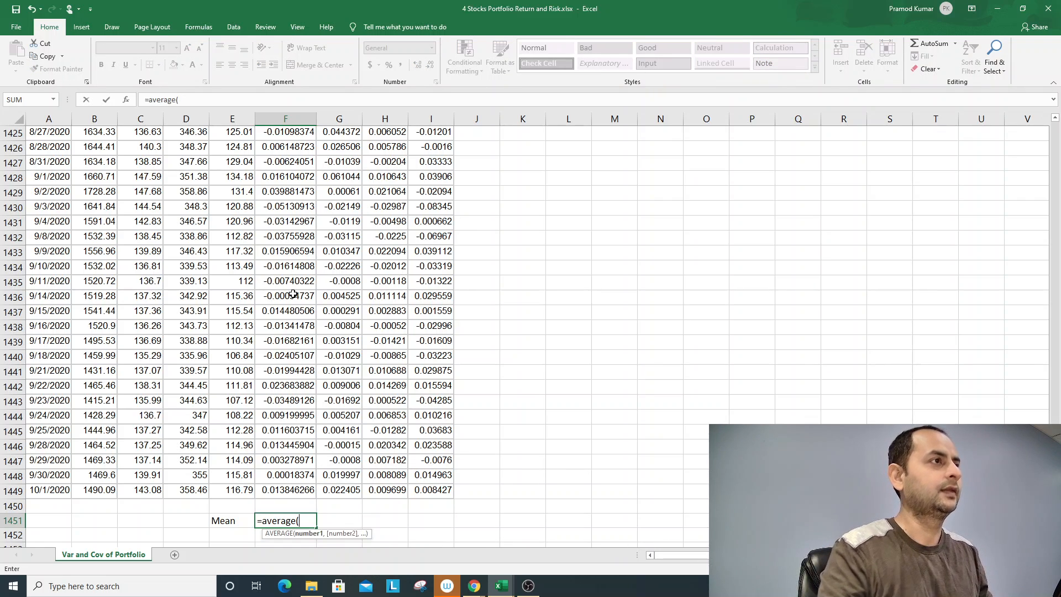
left_click(286, 490)
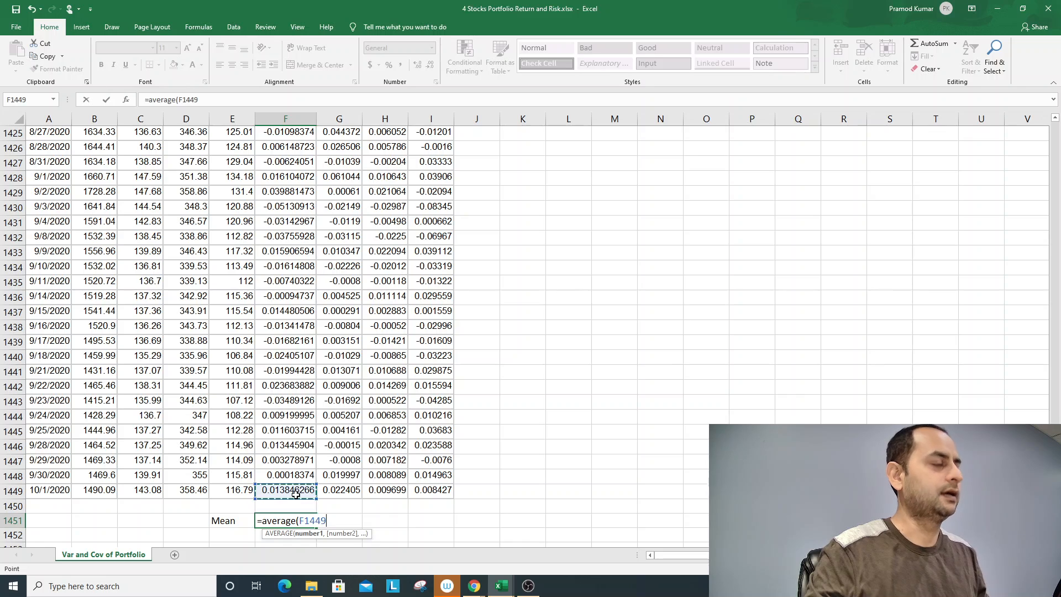
key("ctrl+shift+Up")
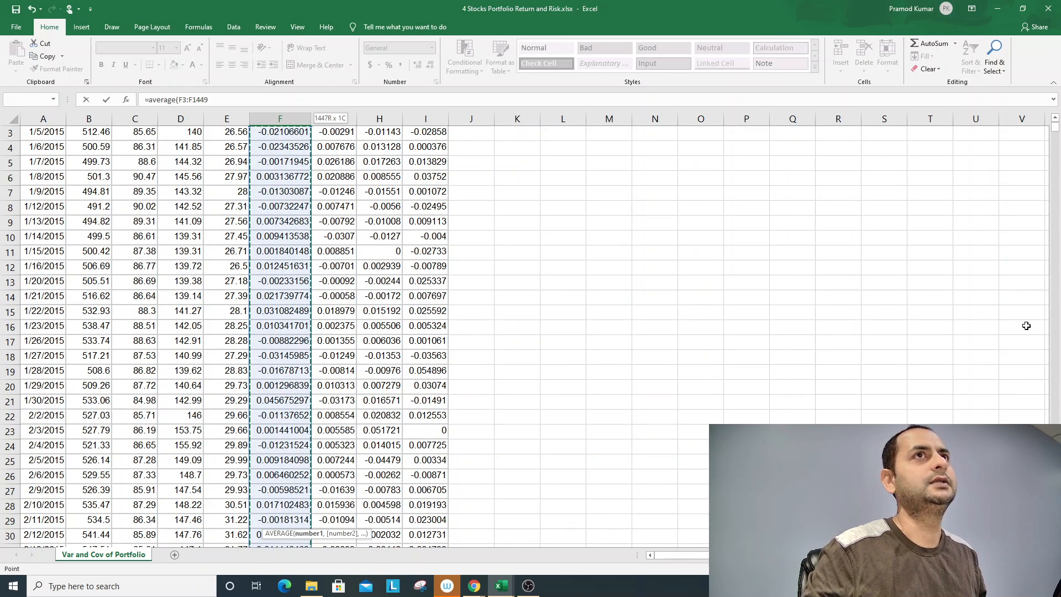
scroll(1056, 135, "up", 1)
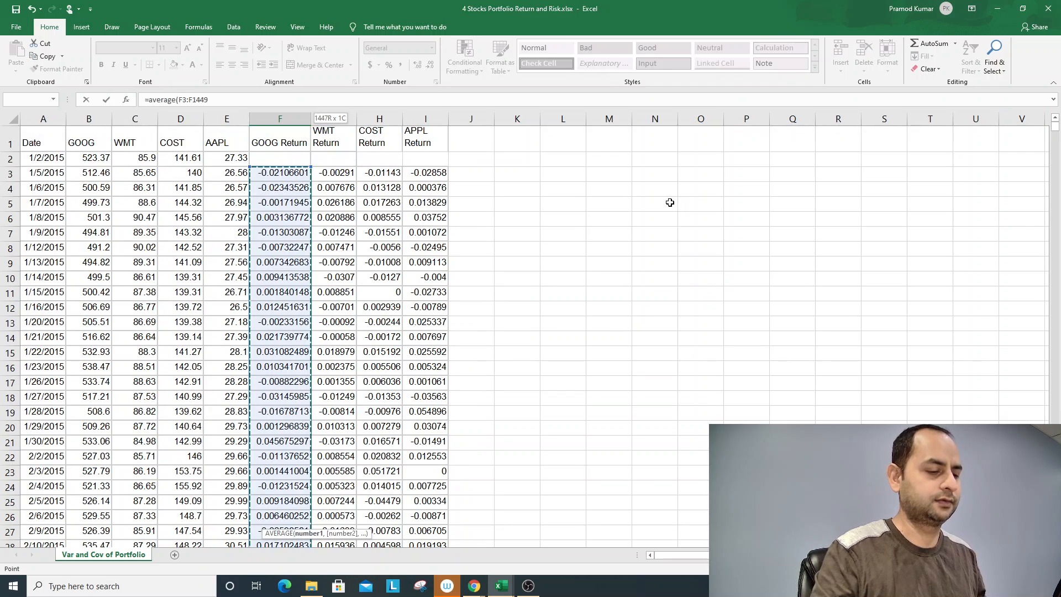
type(")")
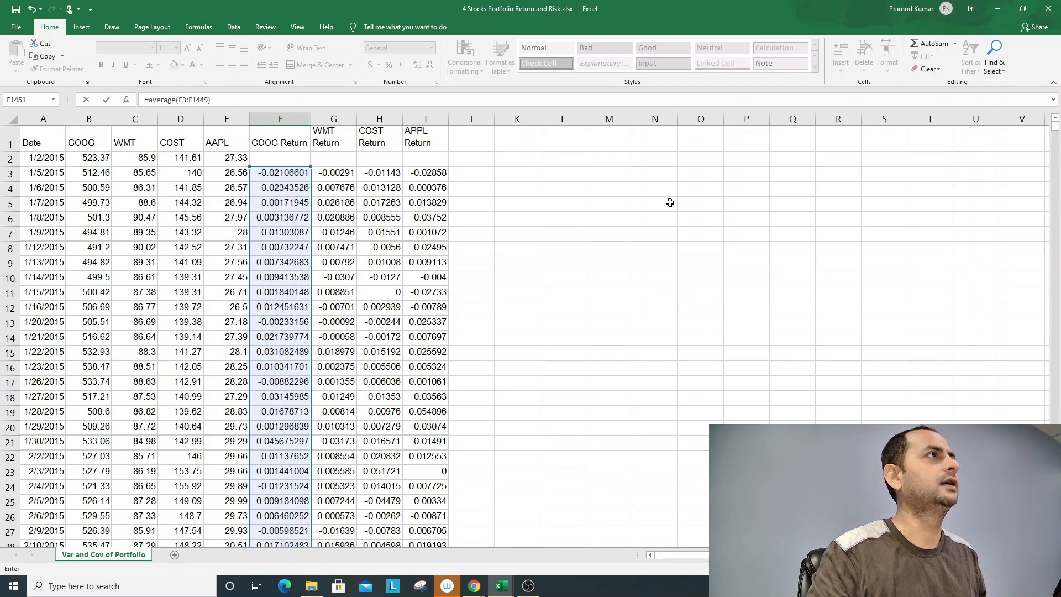
key("Return")
key("Up")
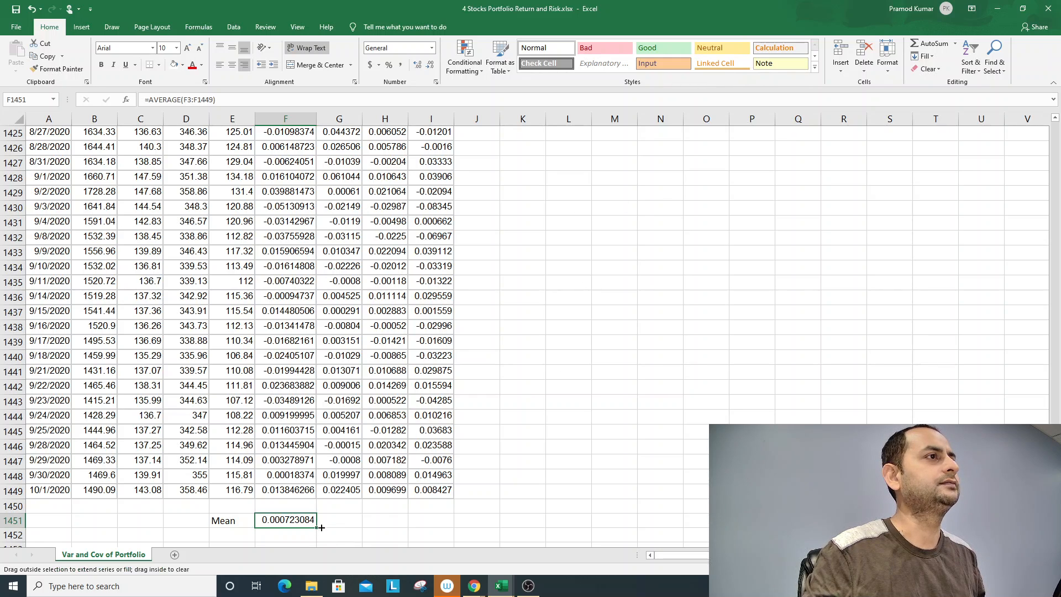
left_click_drag(321, 527, 446, 524)
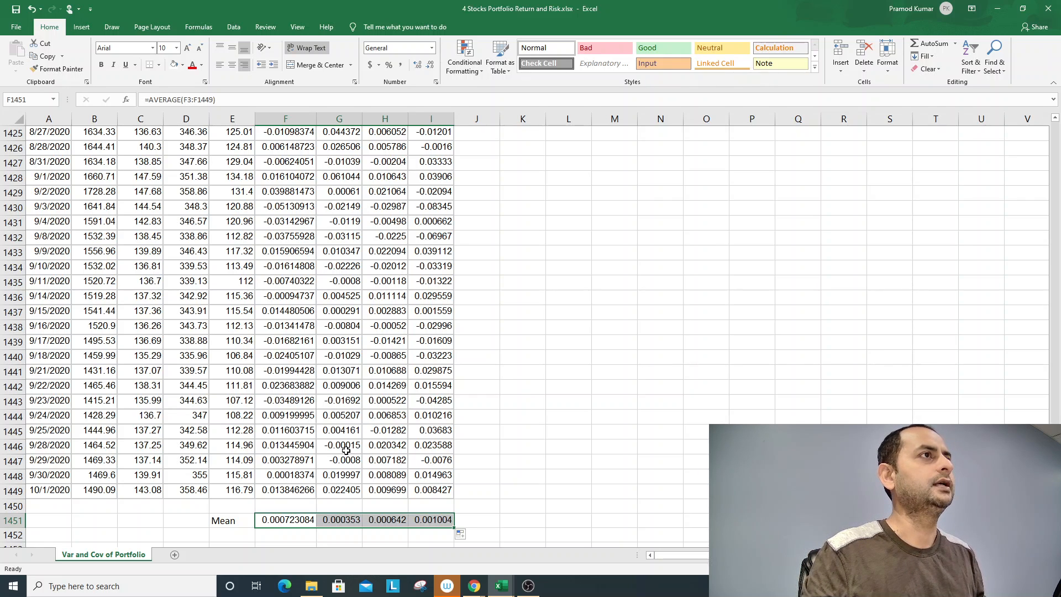
- Return to the start of the sheet and review the column headings across to the APPL Return column
scroll(354, 449, "up", 14)
scroll(346, 448, "up", 8)
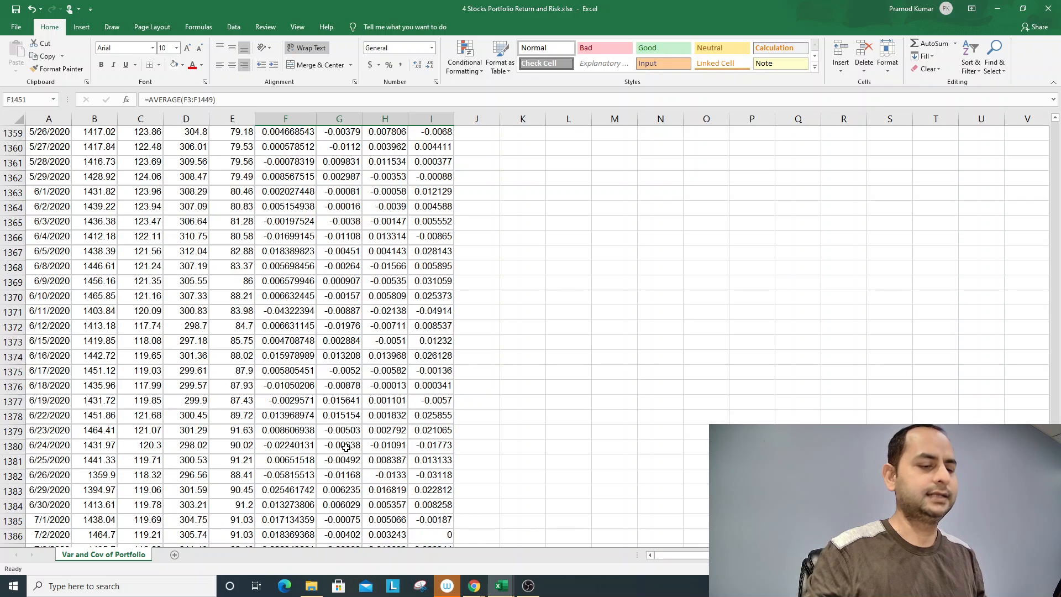
key("ctrl+Home")
key("Down")
key("Right")
key("Right")
key("Right")
key("Right")
key("Right")
key("Right")
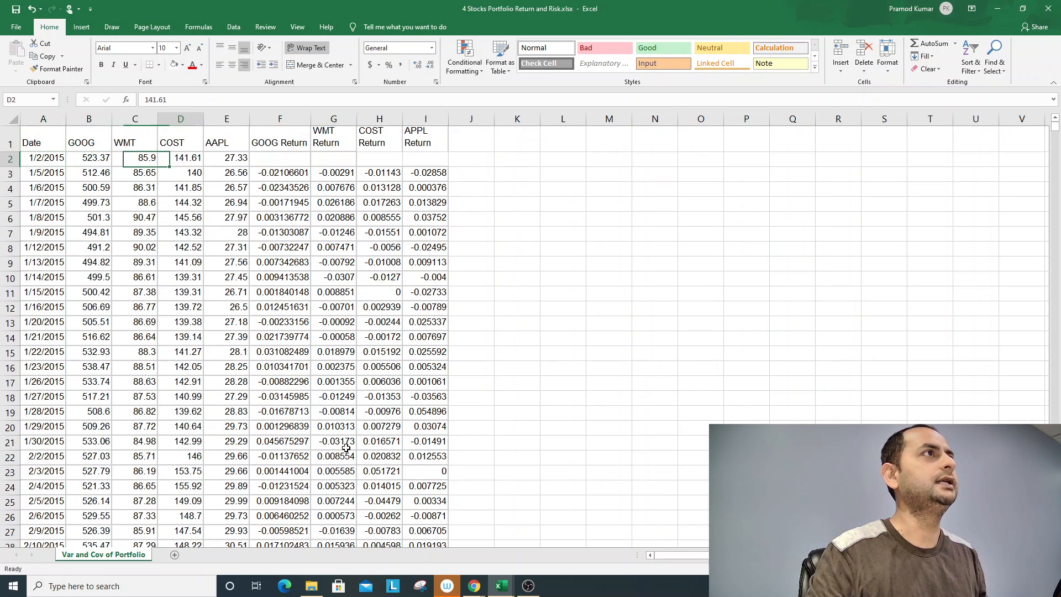
key("Right")
key("Right")
key("Up")
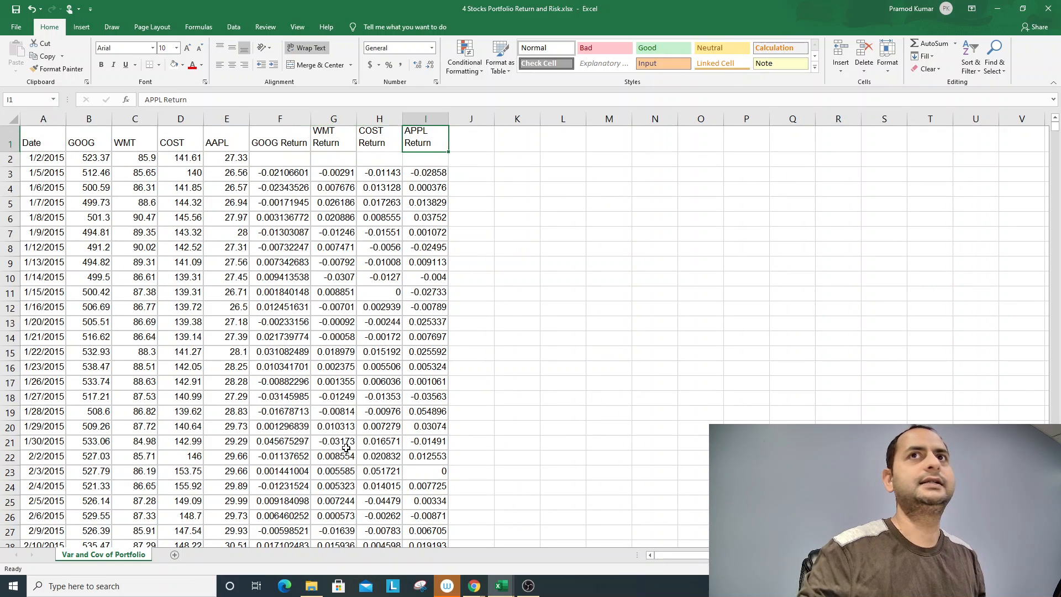
- Paste the COV(x,y) covariance formula picture into the sheet and place it beside the data, around columns N to U
key("alt+Tab")
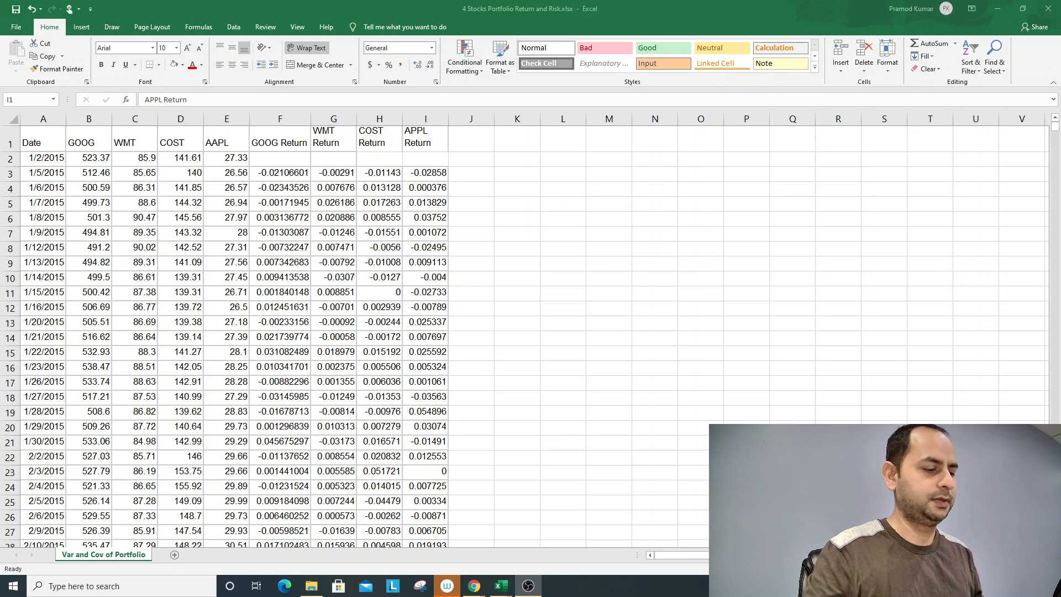
key("ctrl+v")
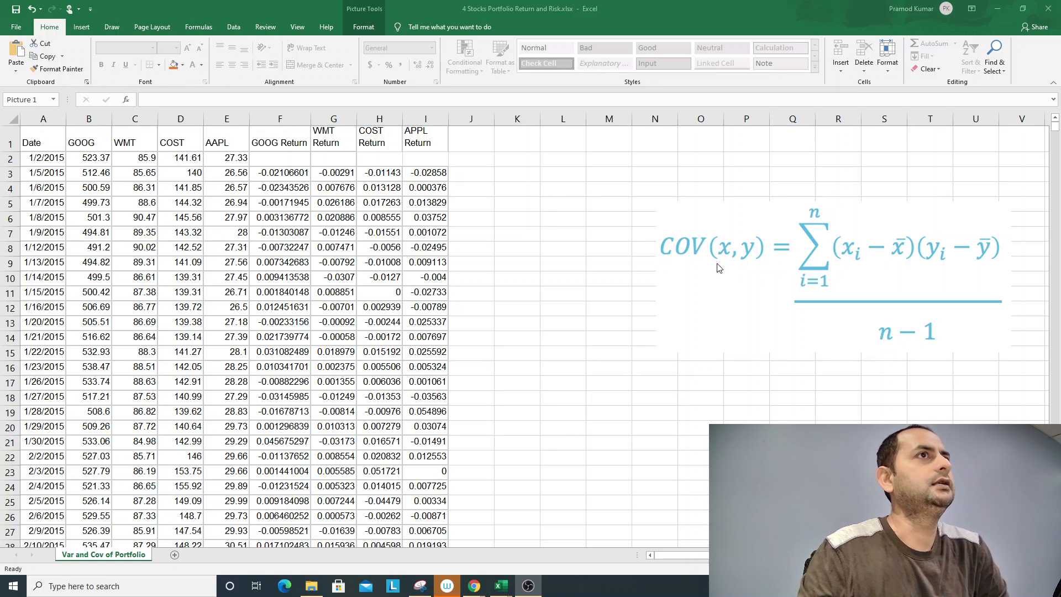
left_click(762, 290)
left_click_drag(761, 289, 730, 297)
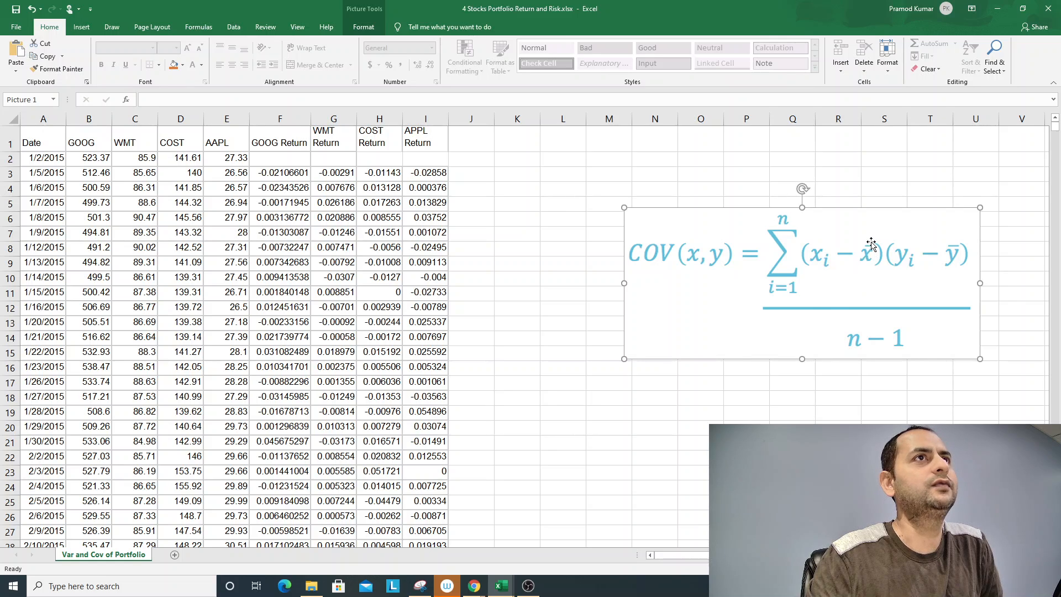
left_click(304, 327)
left_click(313, 337)
scroll(294, 422, "down", 19)
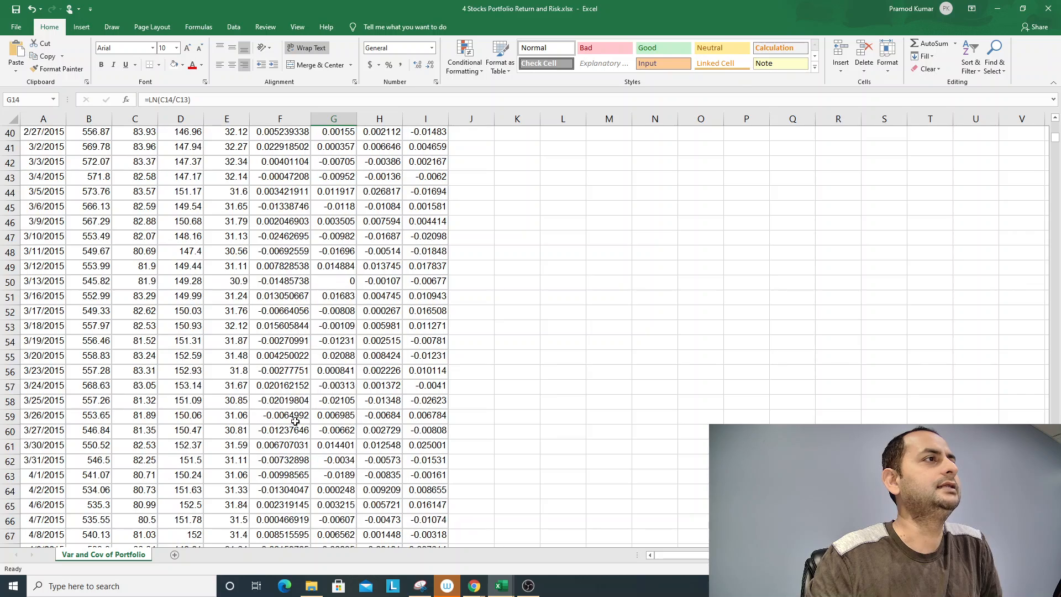
scroll(295, 421, "down", 7)
scroll(295, 421, "up", 20)
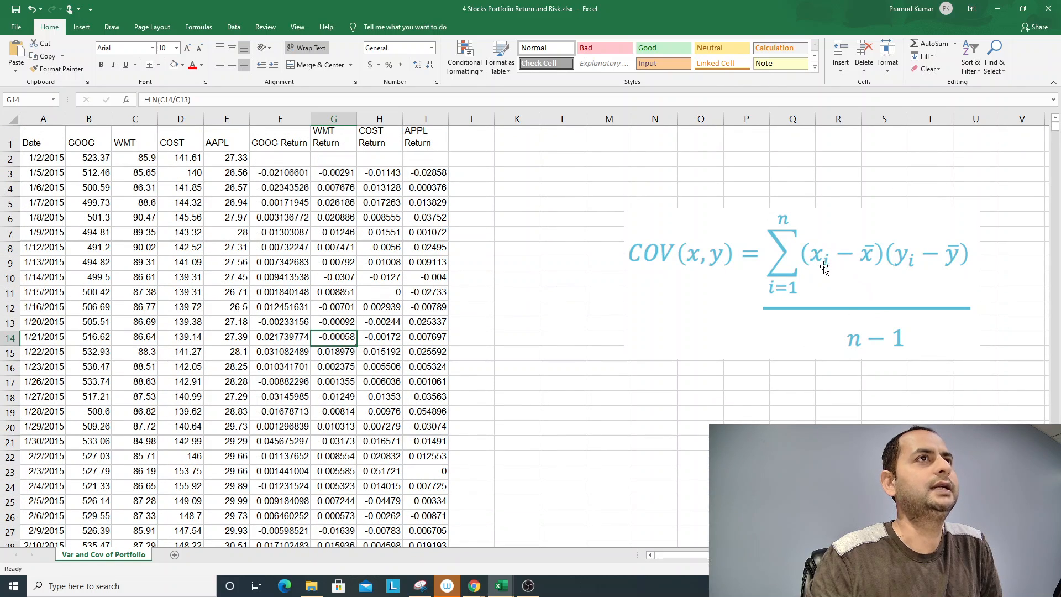
left_click_drag(290, 172, 301, 354)
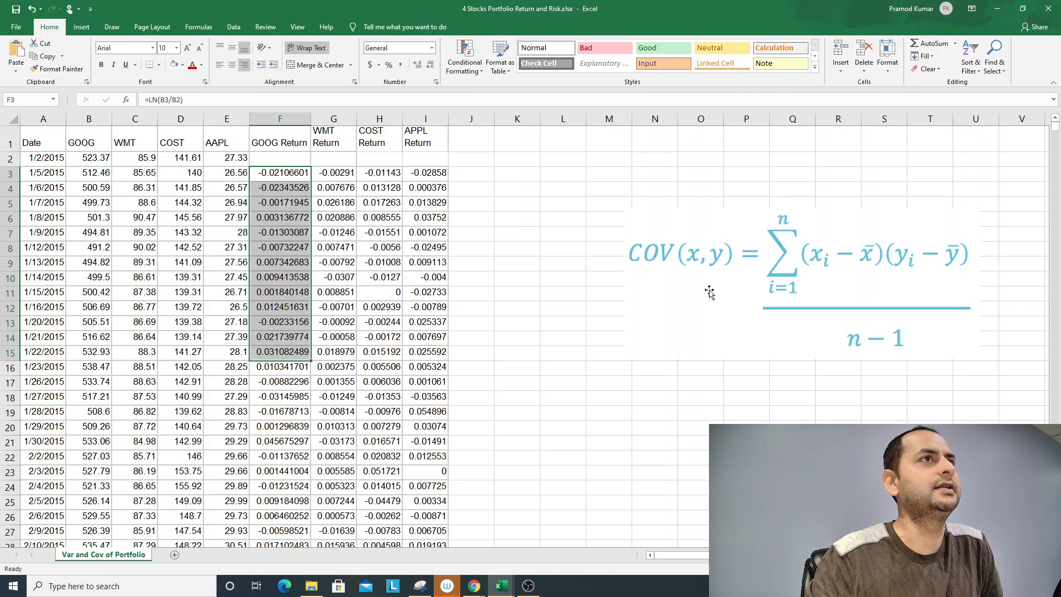
- Move the COV(x,y) formula picture across so that it spans columns O to V
left_click_drag(703, 282, 762, 281)
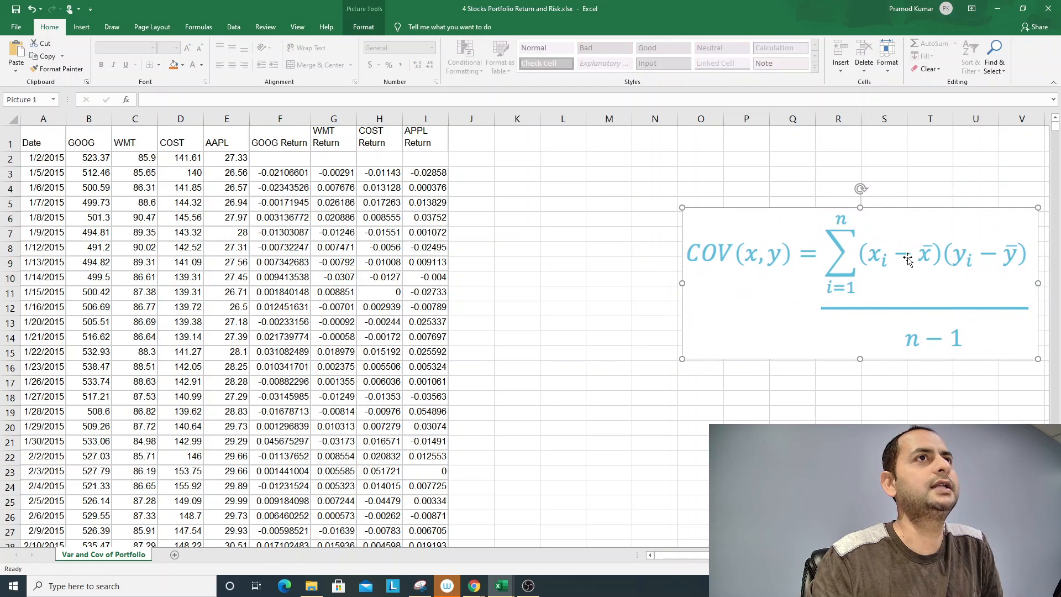
left_click(277, 182)
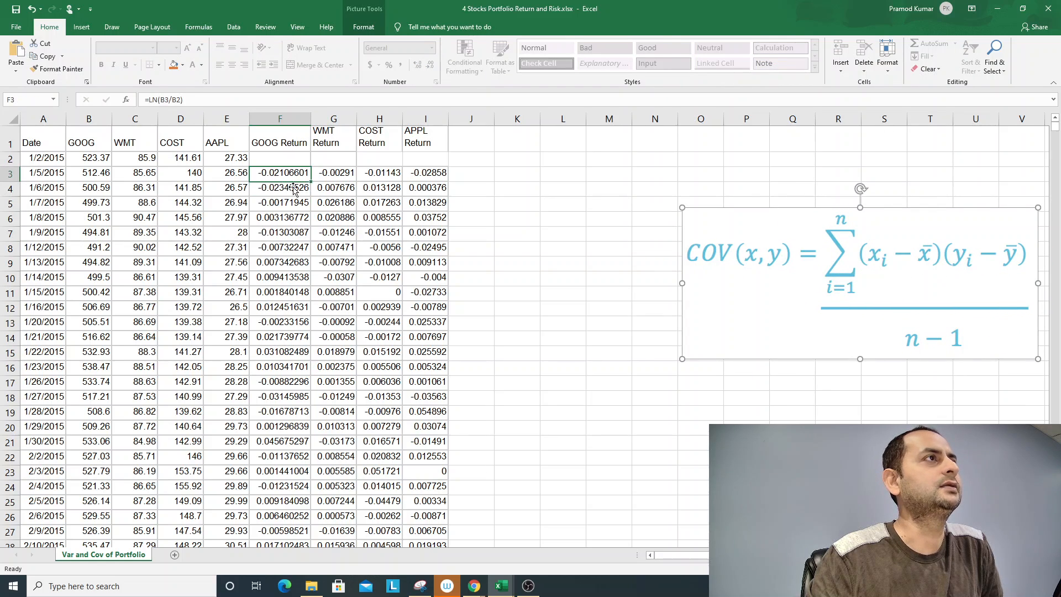
left_click(346, 204)
- Enter the heading Excess Return Goog in cell J1, beside the APPL Return column
left_click(481, 138)
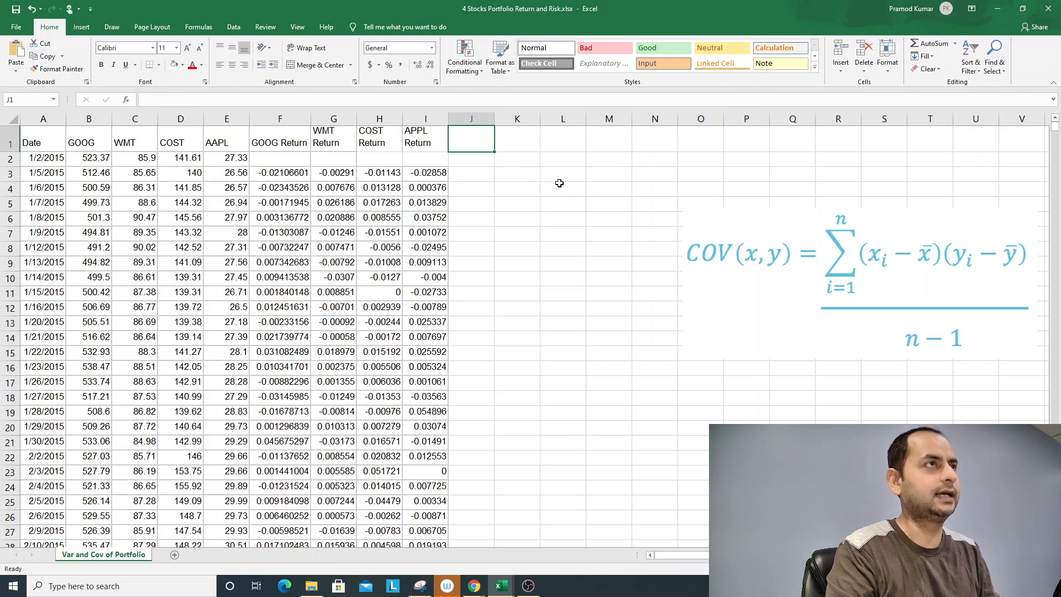
type("Exces")
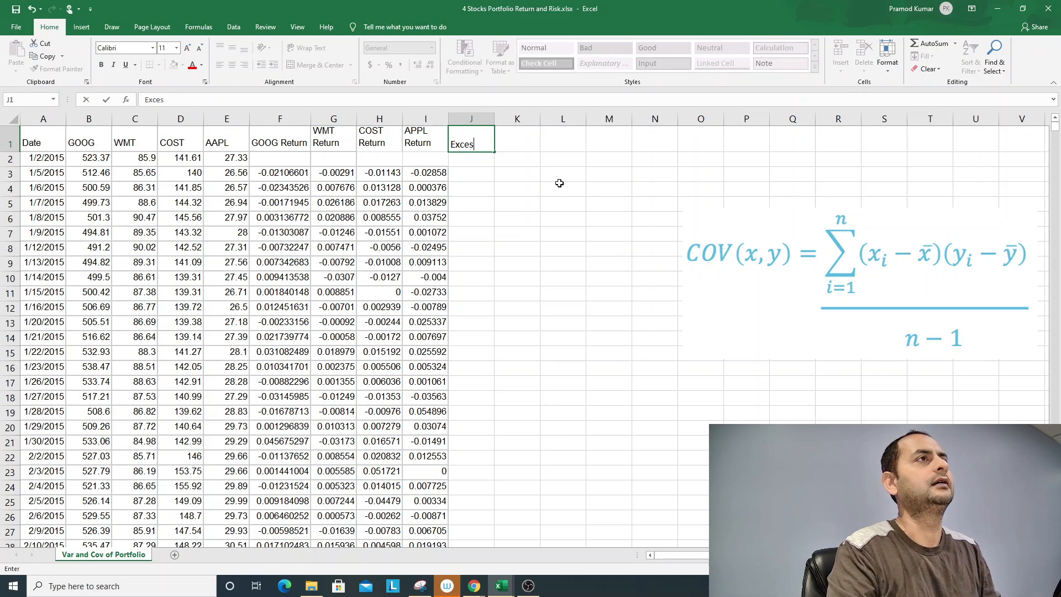
type("s Ret")
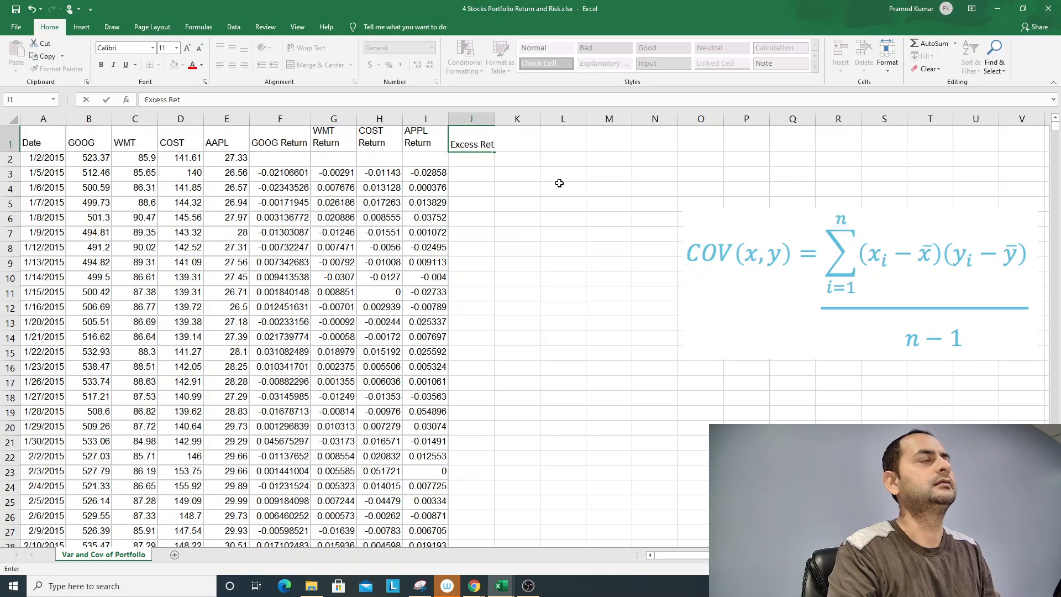
type("urn Goog")
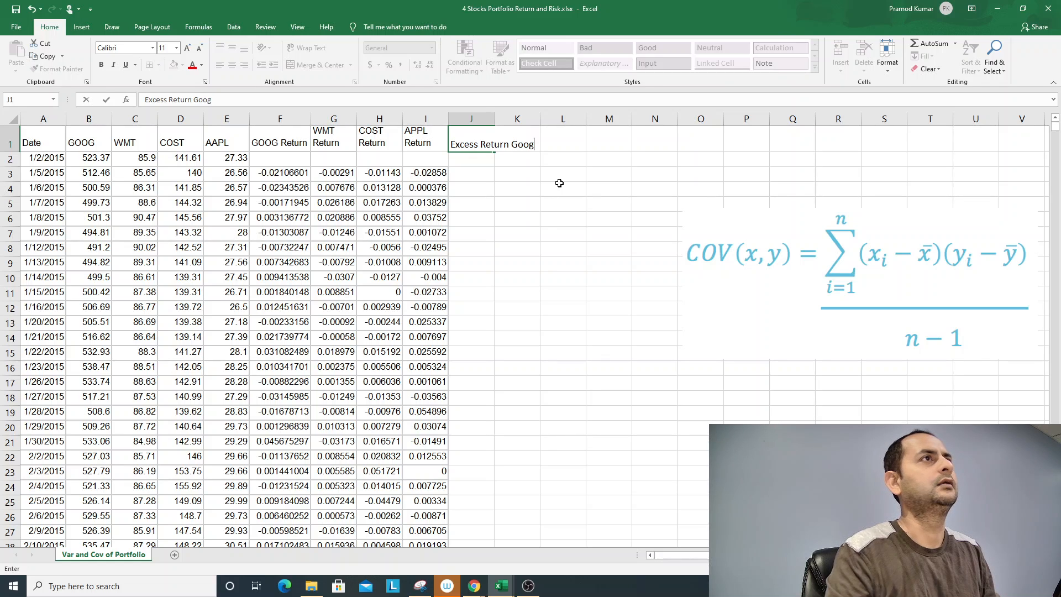
key("Tab")
type("Exx")
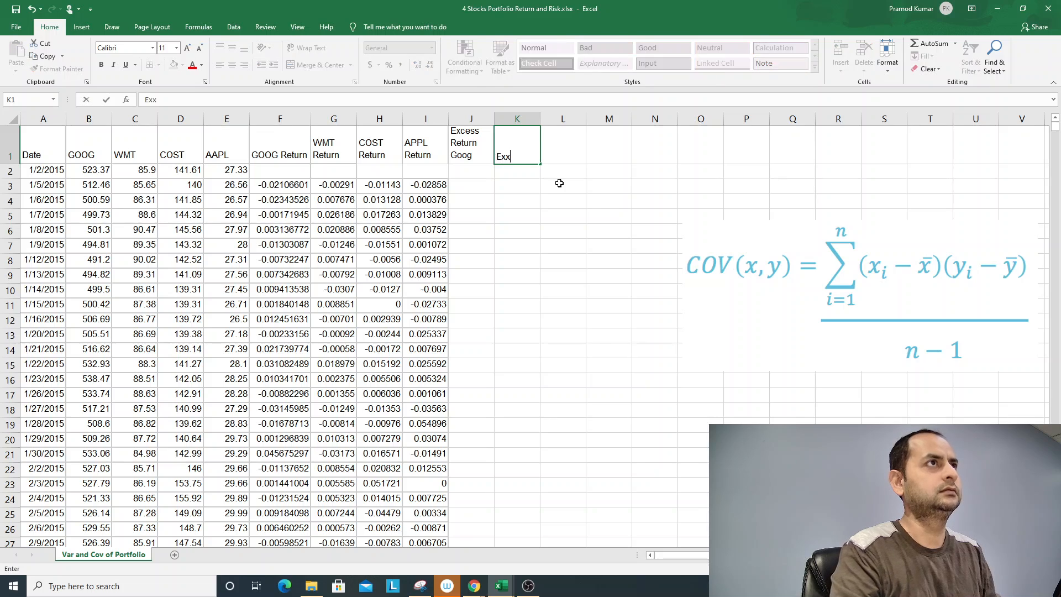
key("BackSpace")
type("c")
key("BackSpace")
key("BackSpace")
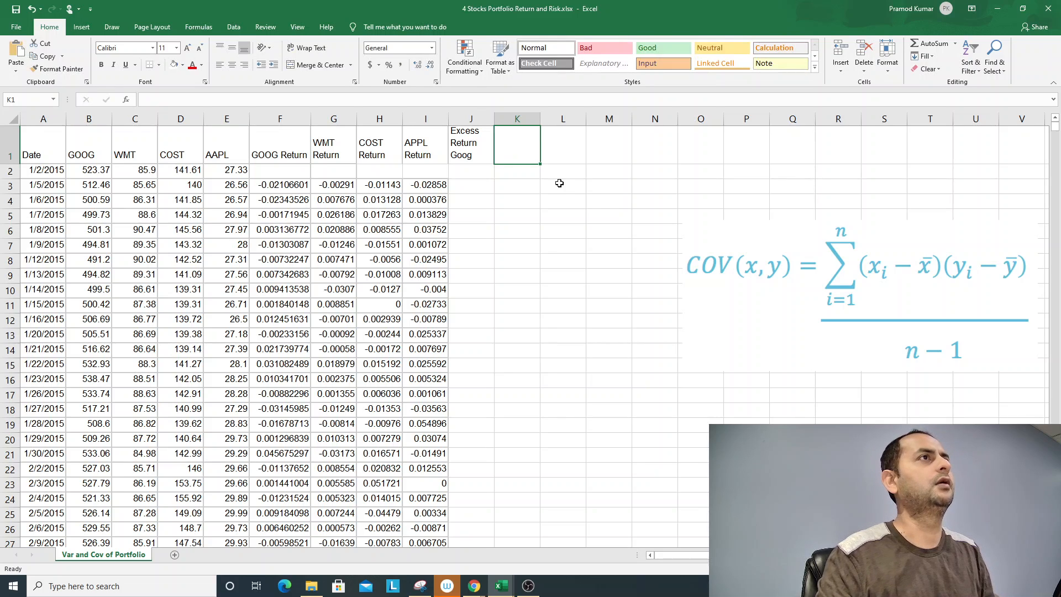
- Copy the words Excess Return from the J1 heading and reuse them to enter Excess Return WMT in K1
key("Left")
key("F2")
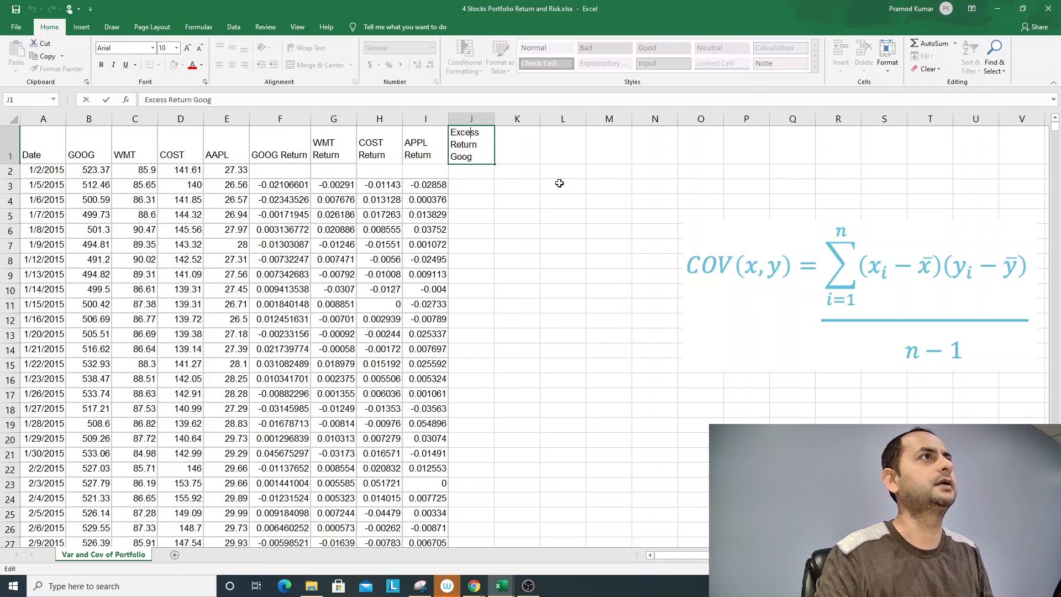
key("ctrl+shift+Right")
key("ctrl+shift+Right")
key("ctrl+c")
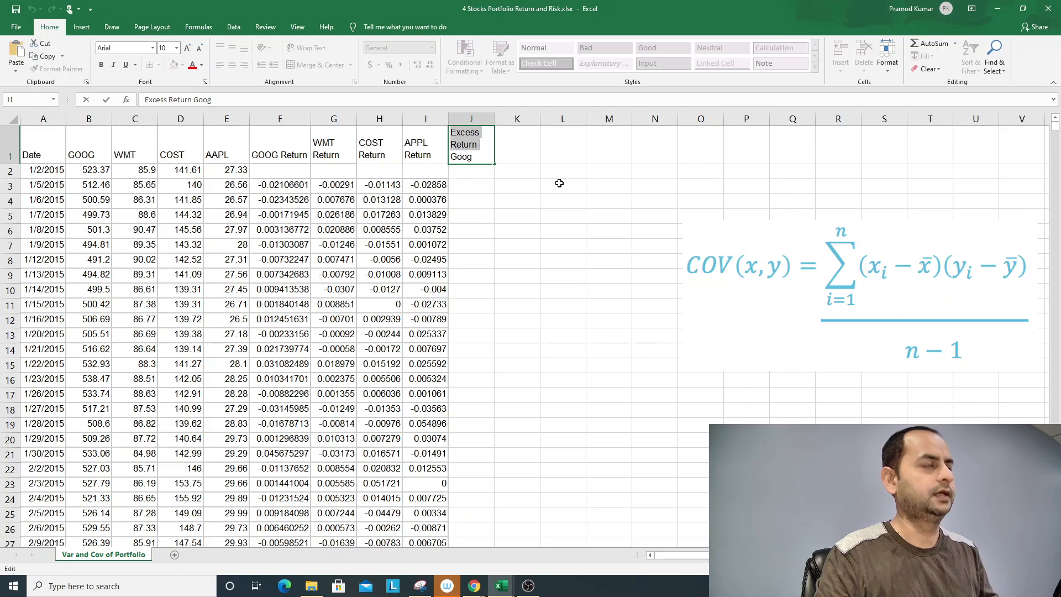
key("Tab")
key("F2")
key("ctrl+v")
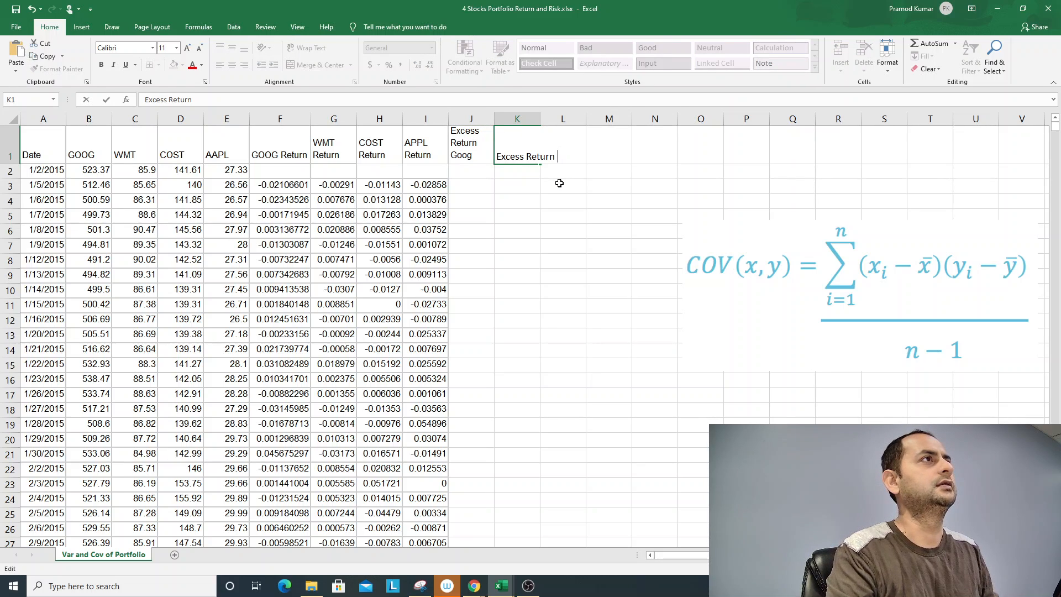
type("WMT")
key("ctrl+Return")
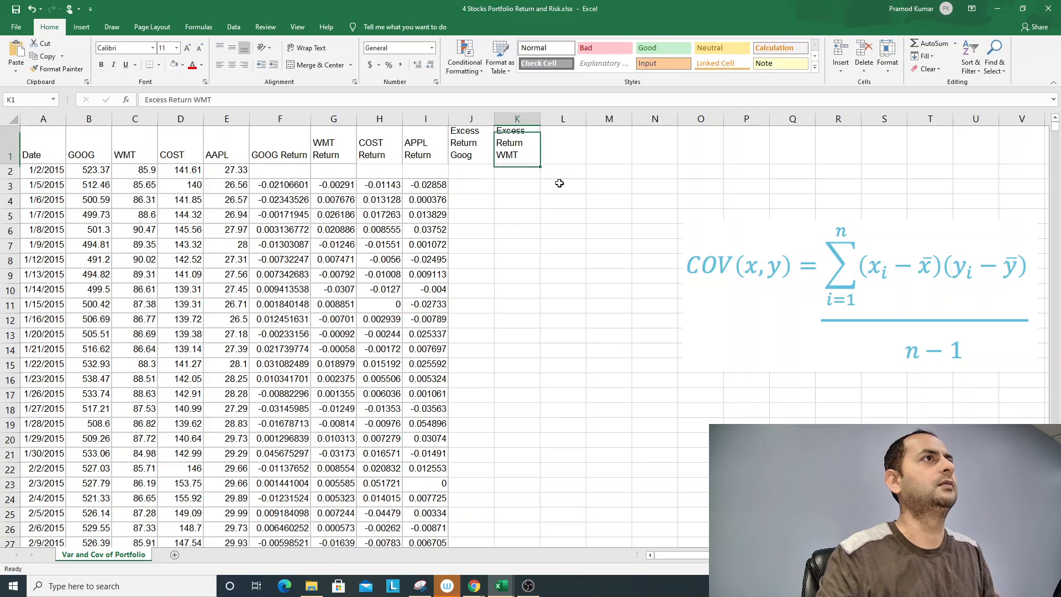
- Paste the copied heading words into L1 and complete them as Excess Return COST
key("Right")
key("ctrl+v")
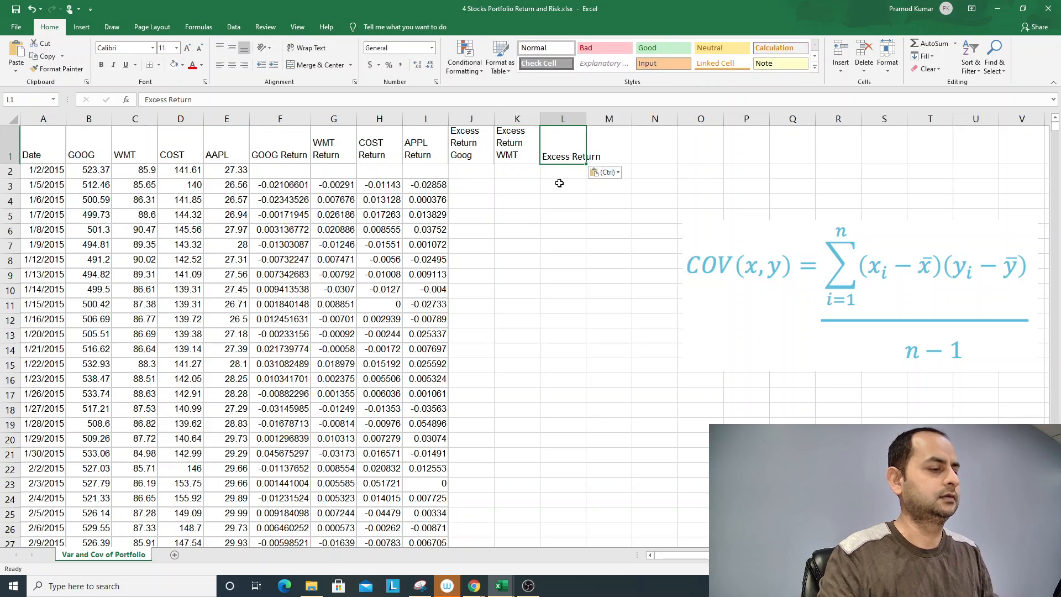
type("COS")
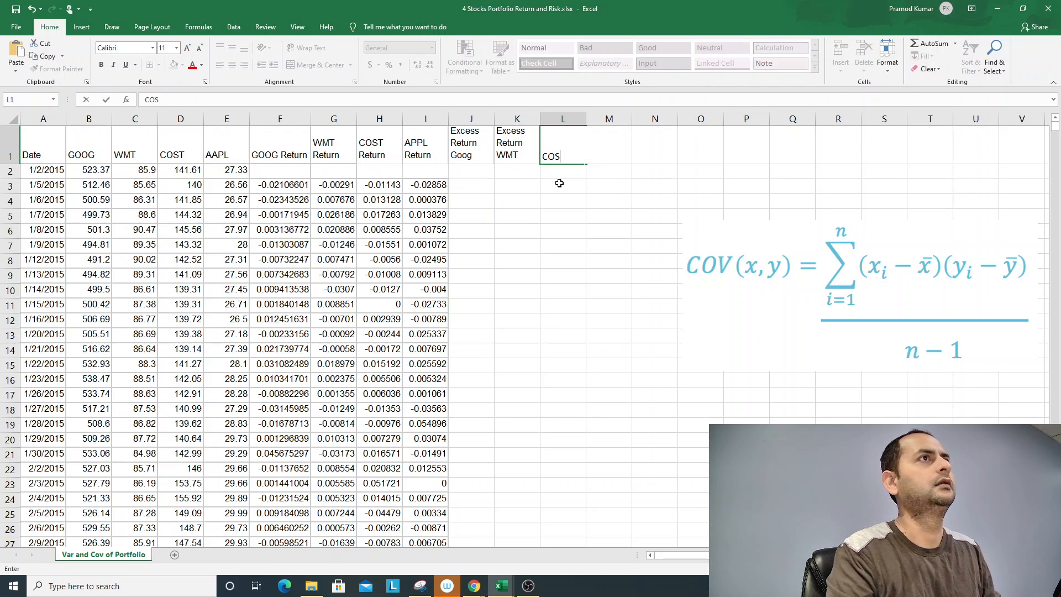
key("Escape")
key("F2")
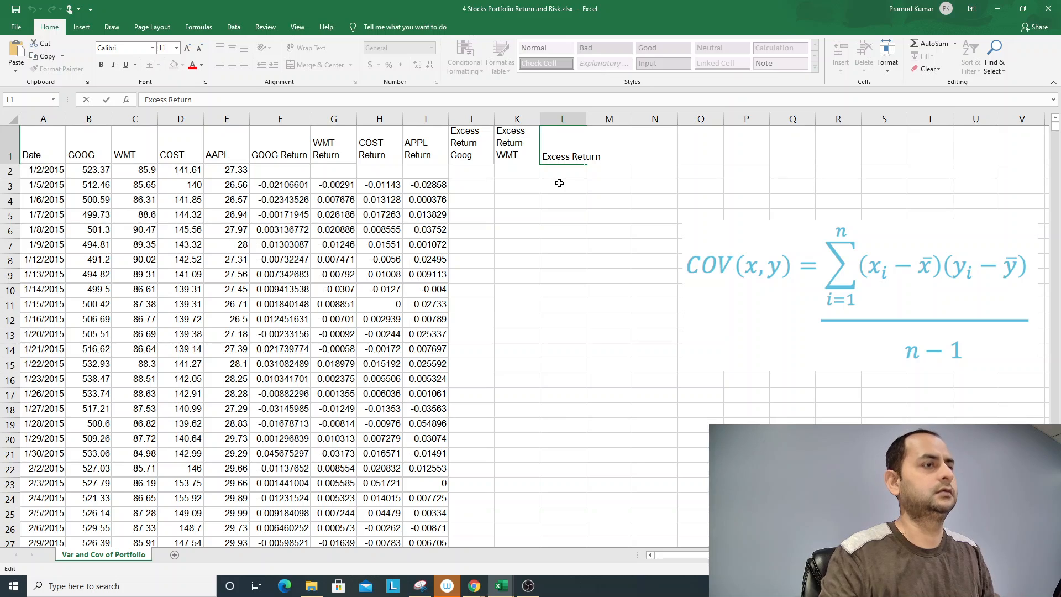
type("COST")
key("ctrl+Return")
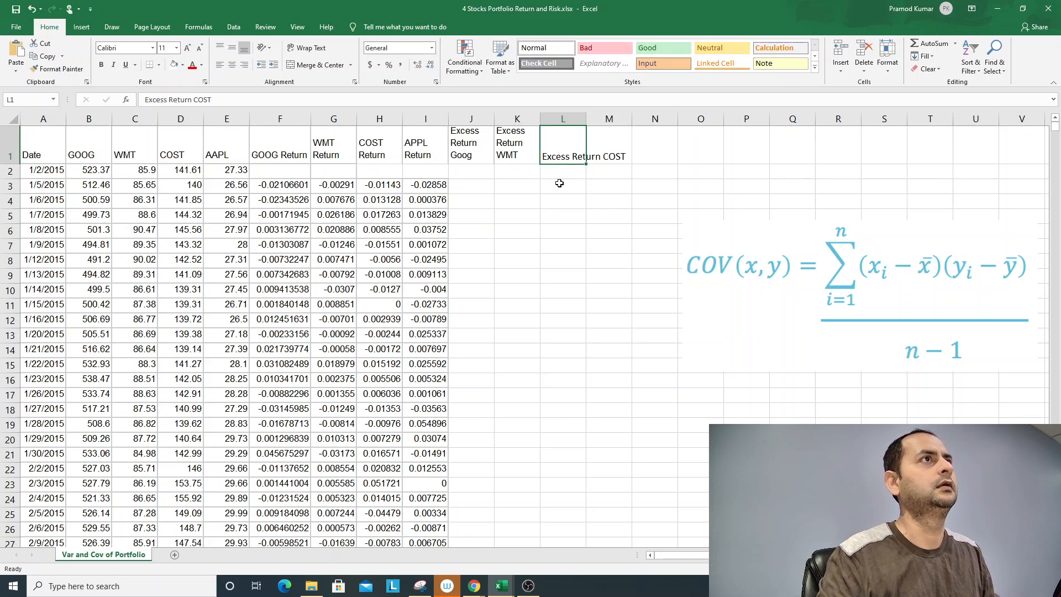
- Enter the heading Excess Return APPL in cell M1
key("Right")
type("Excess Return ")
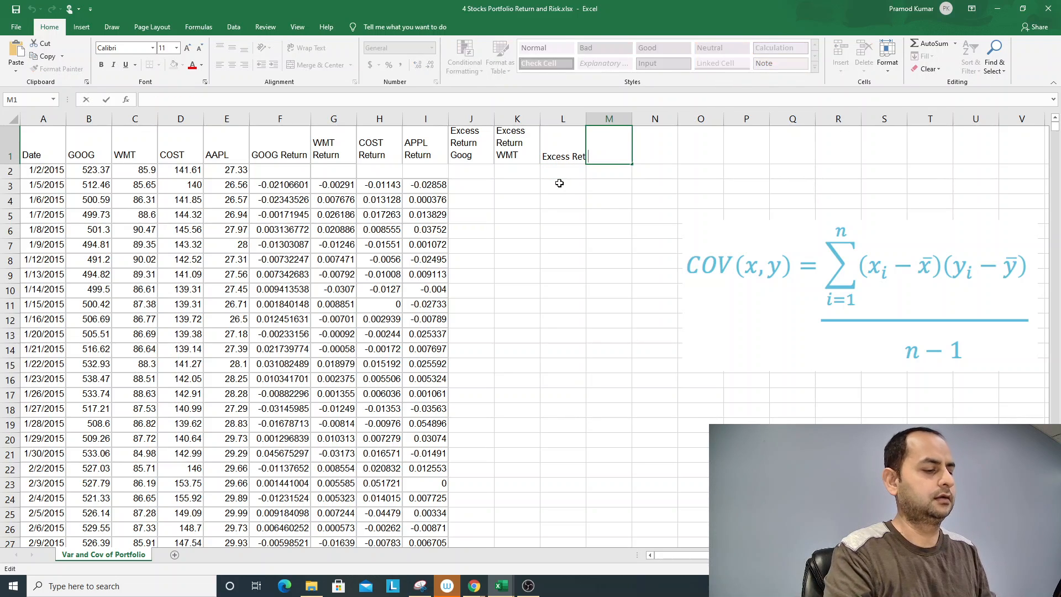
type("A")
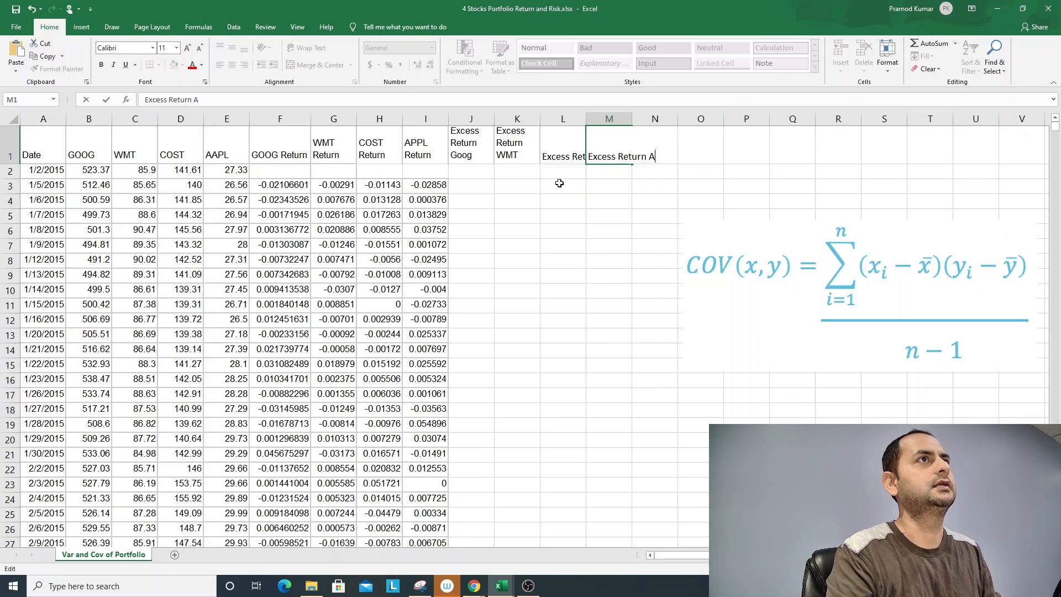
type("APPL")
key("ctrl+Return")
- Copy the wrapped-text formatting of the K1 heading onto the Excess Return COST heading in L1
key("Left")
key("Left")
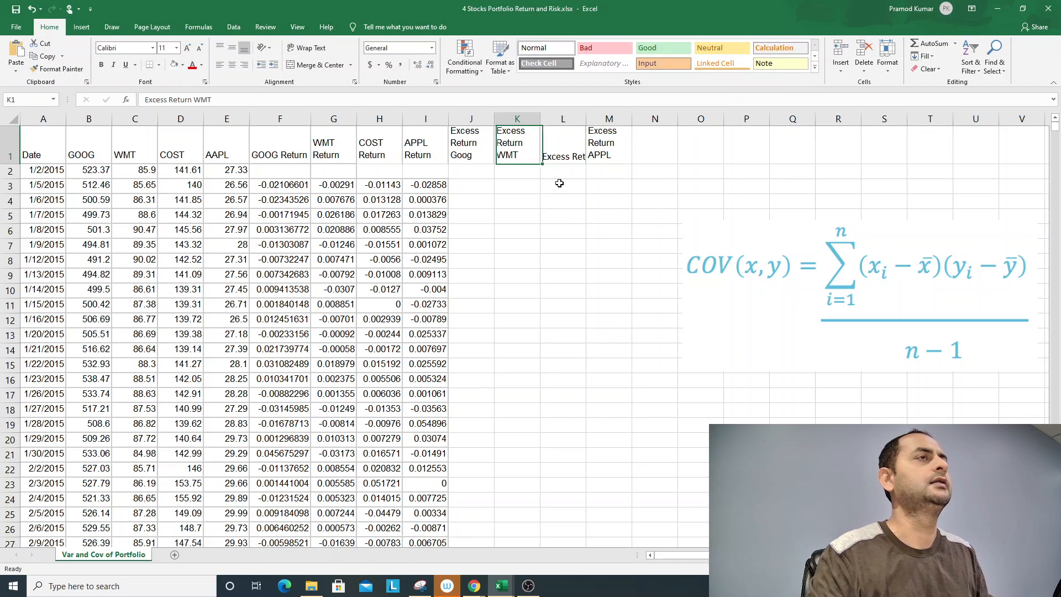
left_click(57, 68)
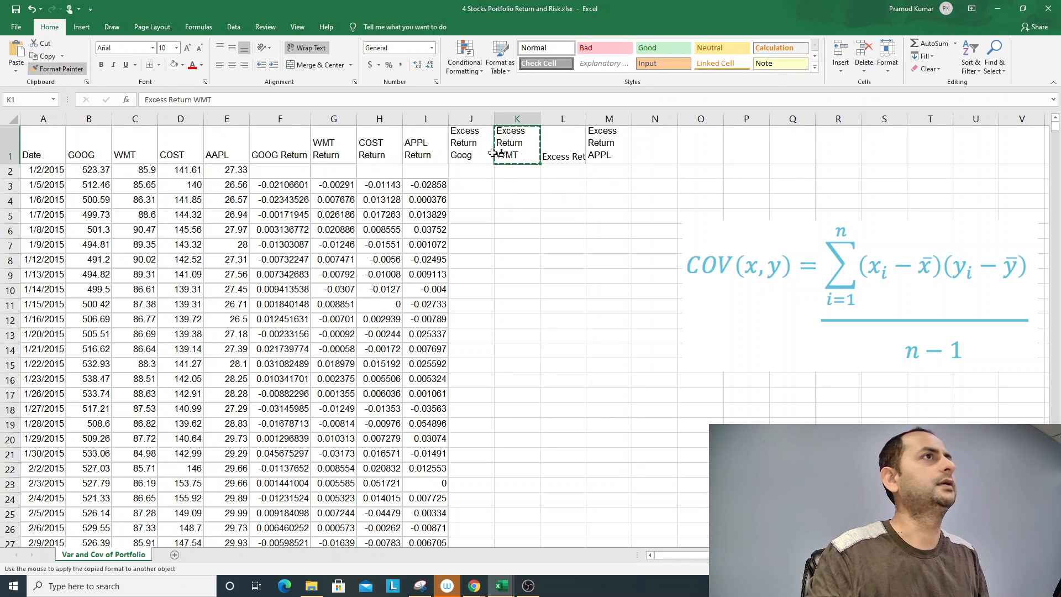
left_click(563, 144)
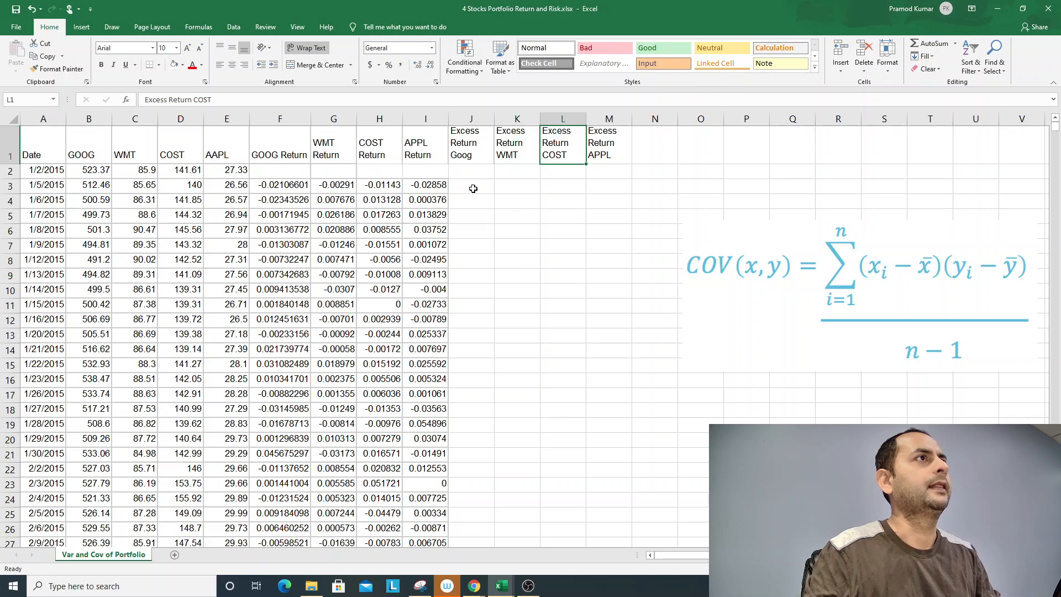
- Colour the row 1 headings with cell styles: Input for J1:M1, Good for F1:I1 and Note for B1:E1
left_click_drag(466, 142, 607, 145)
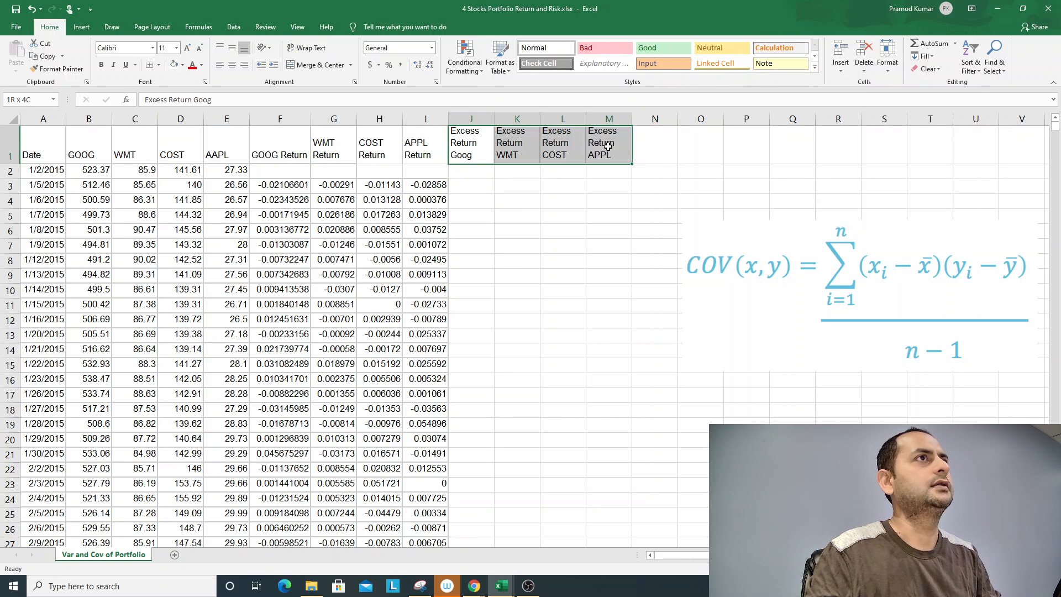
left_click(652, 65)
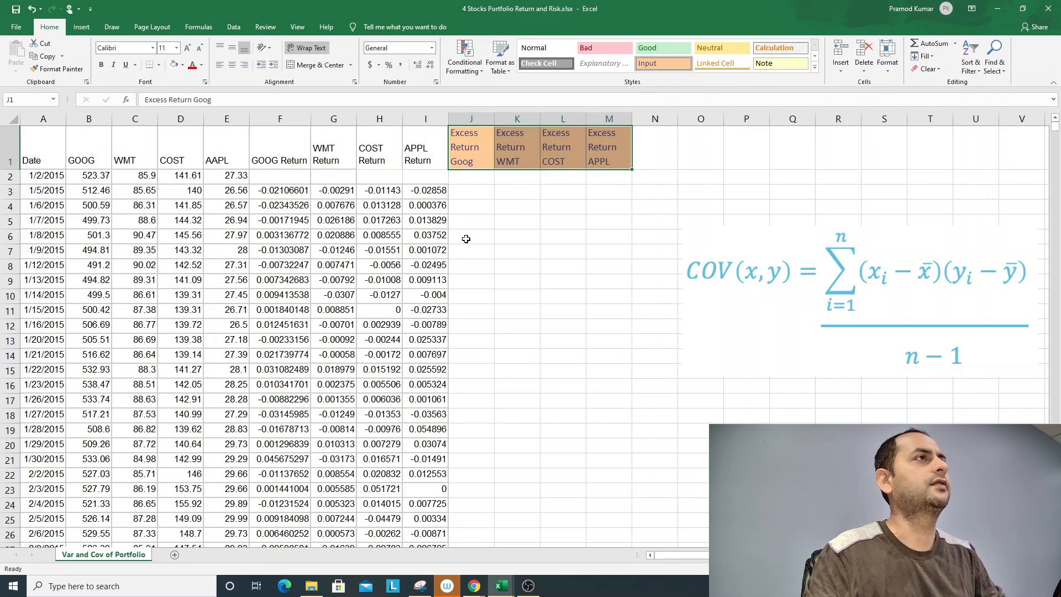
left_click_drag(286, 144, 414, 147)
left_click(660, 49)
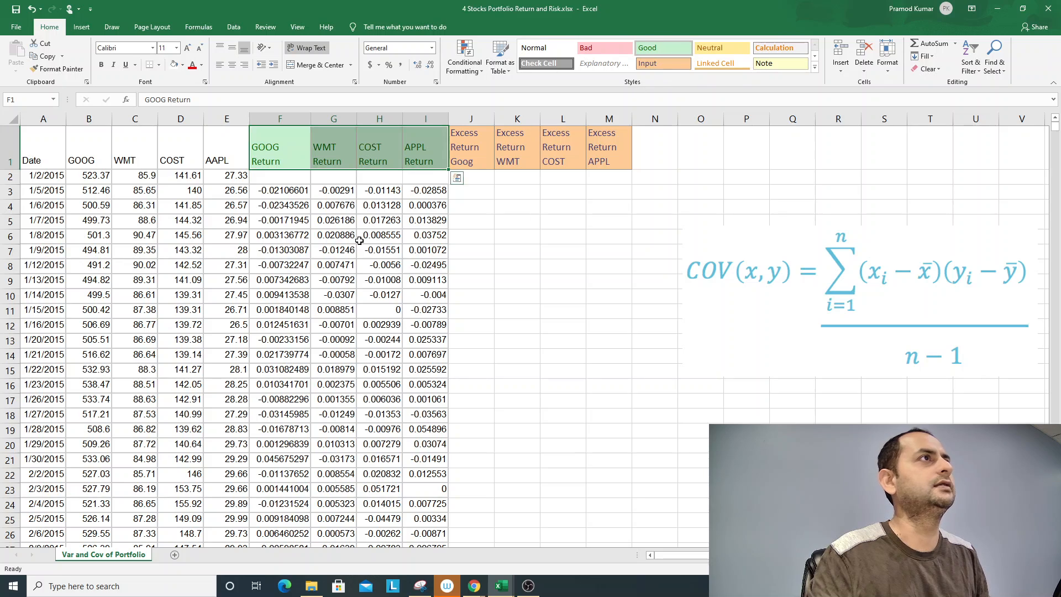
left_click_drag(234, 151, 88, 149)
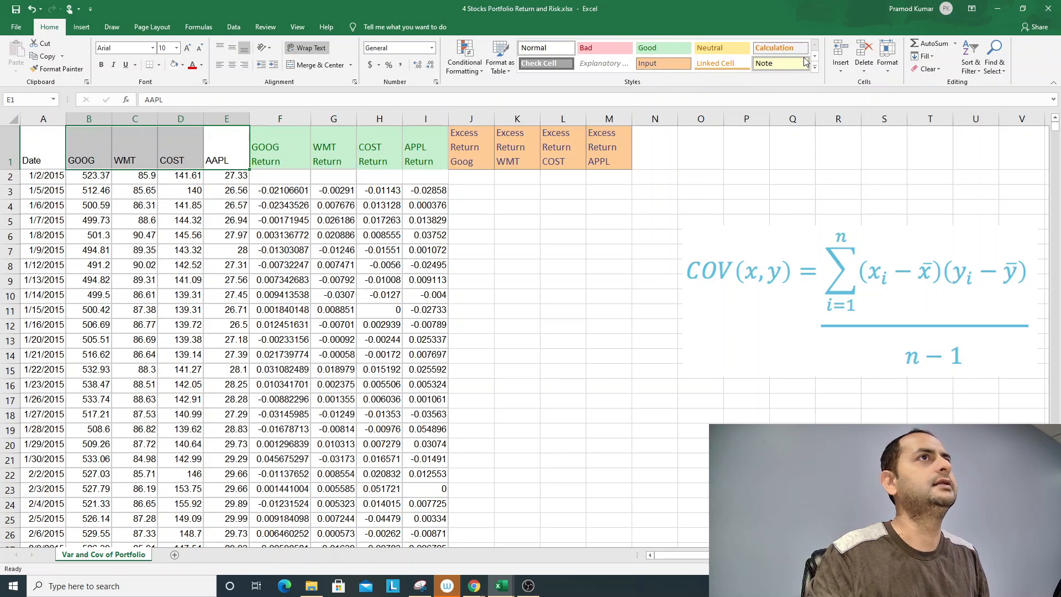
left_click(787, 66)
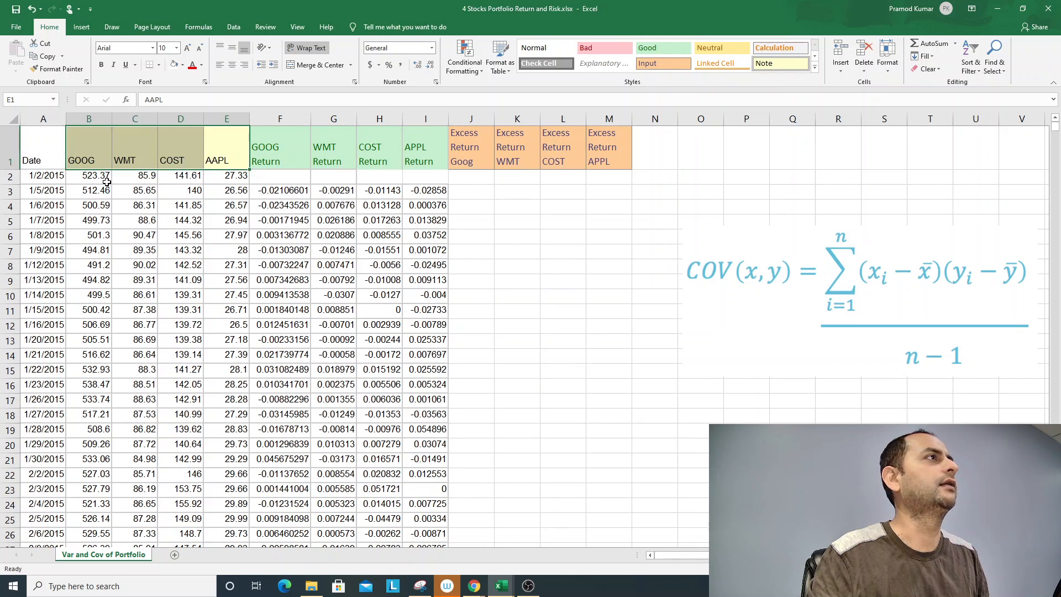
- Enter the formula =F3-$F$1451 in J3 to subtract the fixed GOOG mean from the first GOOG return
left_click(475, 193)
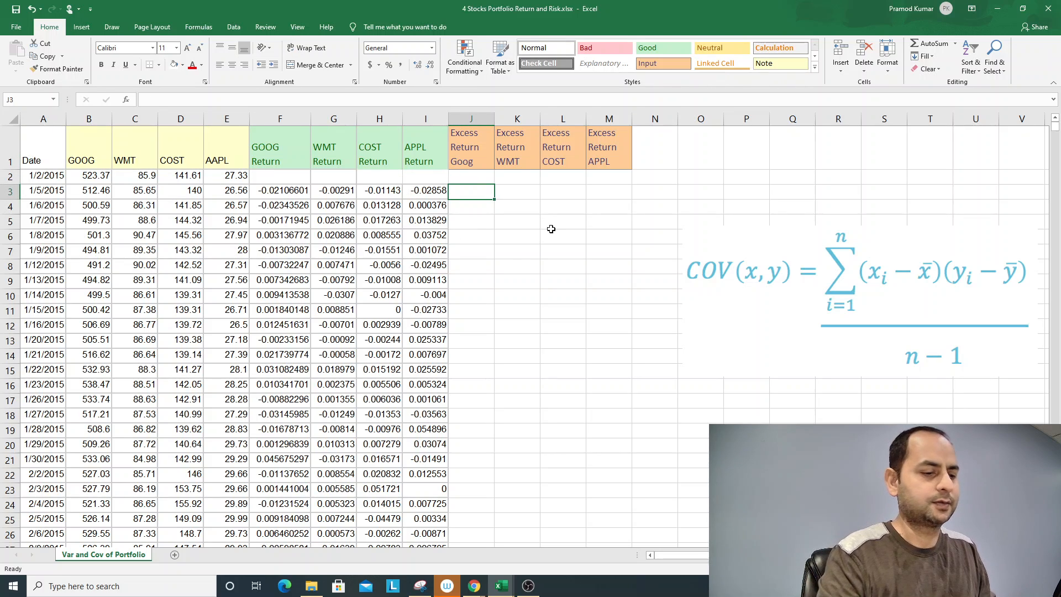
type("(")
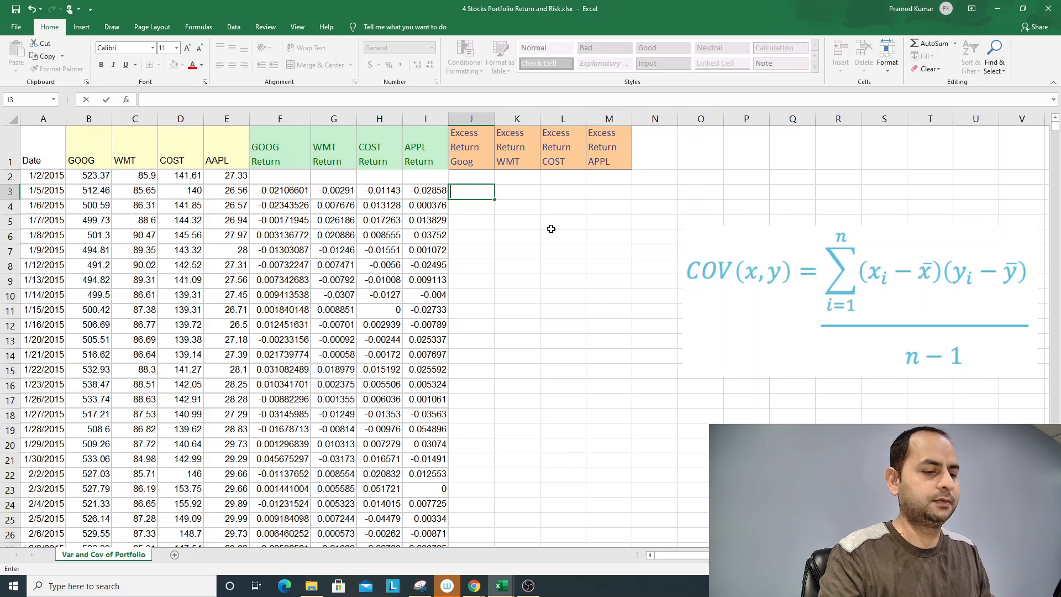
type("=")
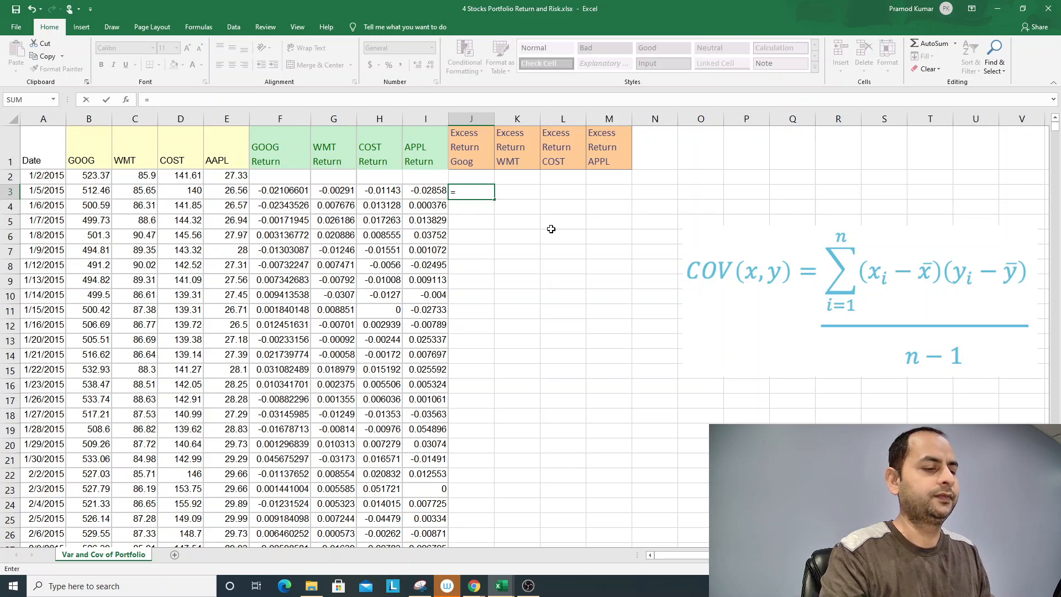
left_click(294, 195)
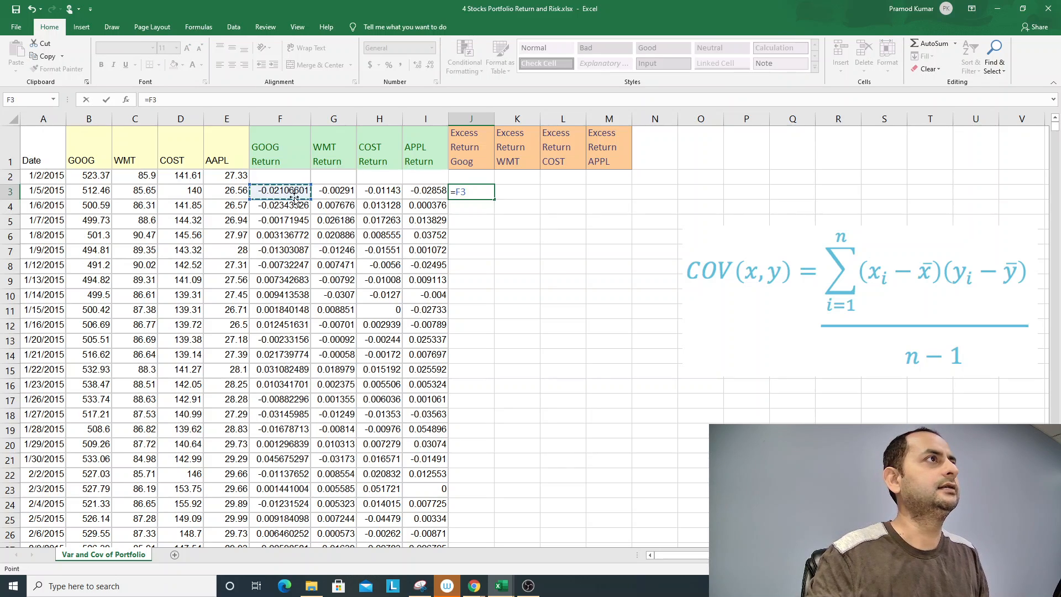
type("-")
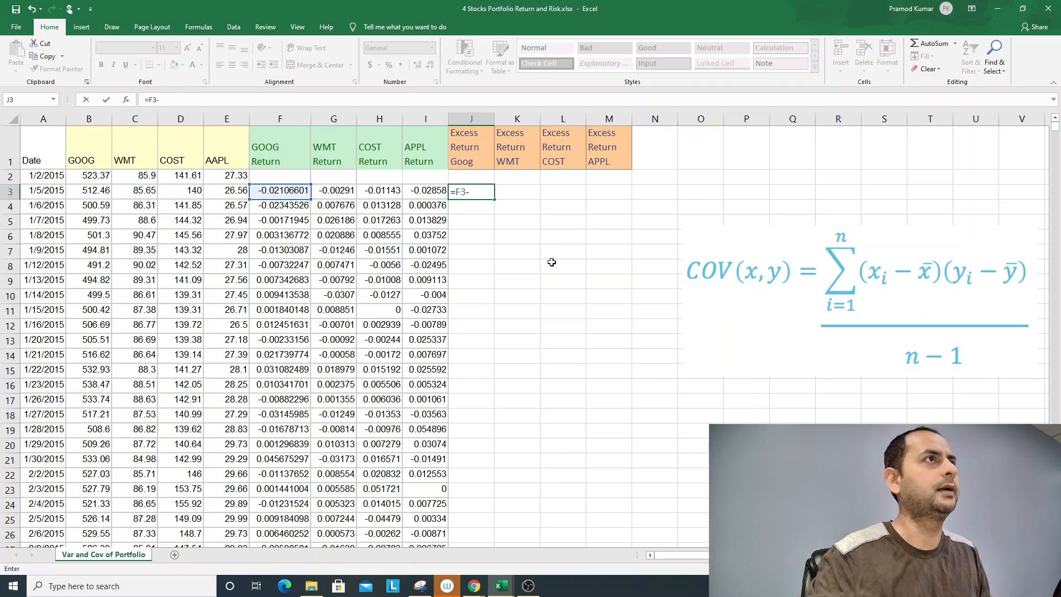
scroll(314, 305, "down", 8)
scroll(350, 298, "down", 20)
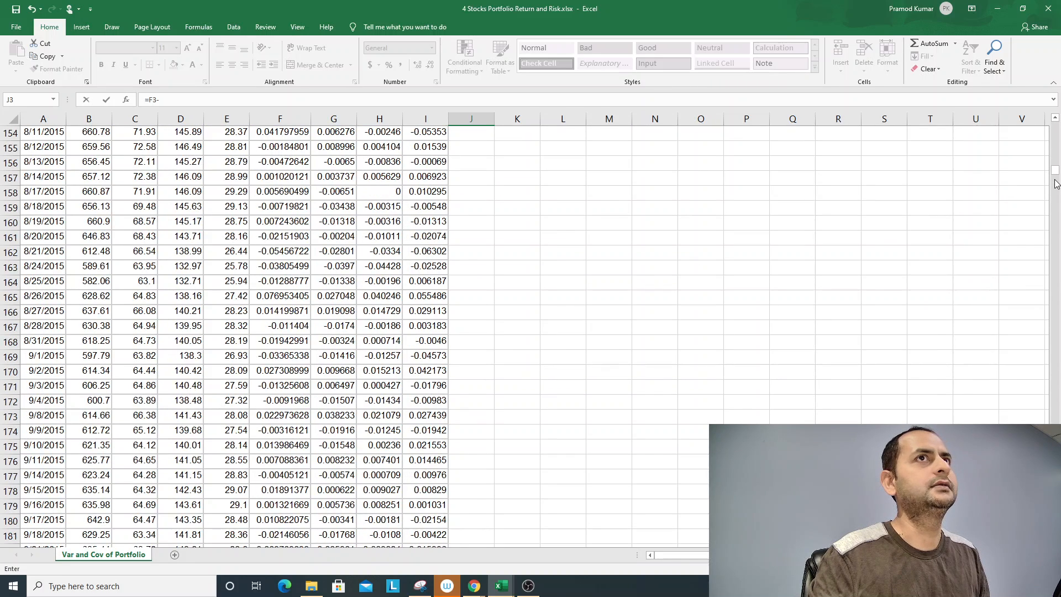
left_click_drag(1055, 170, 1054, 245)
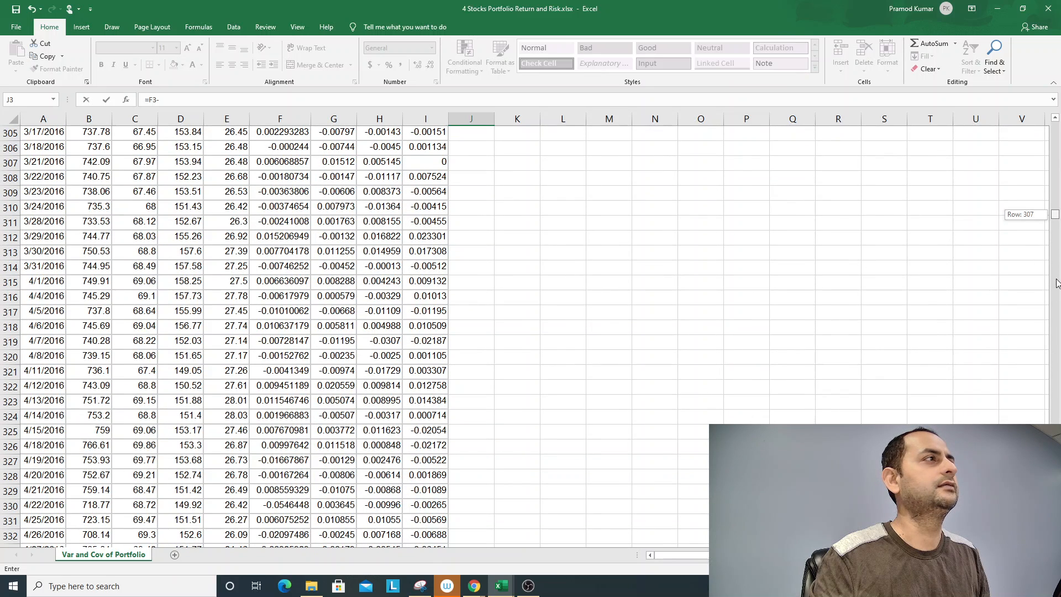
left_click_drag(1057, 283, 1055, 489)
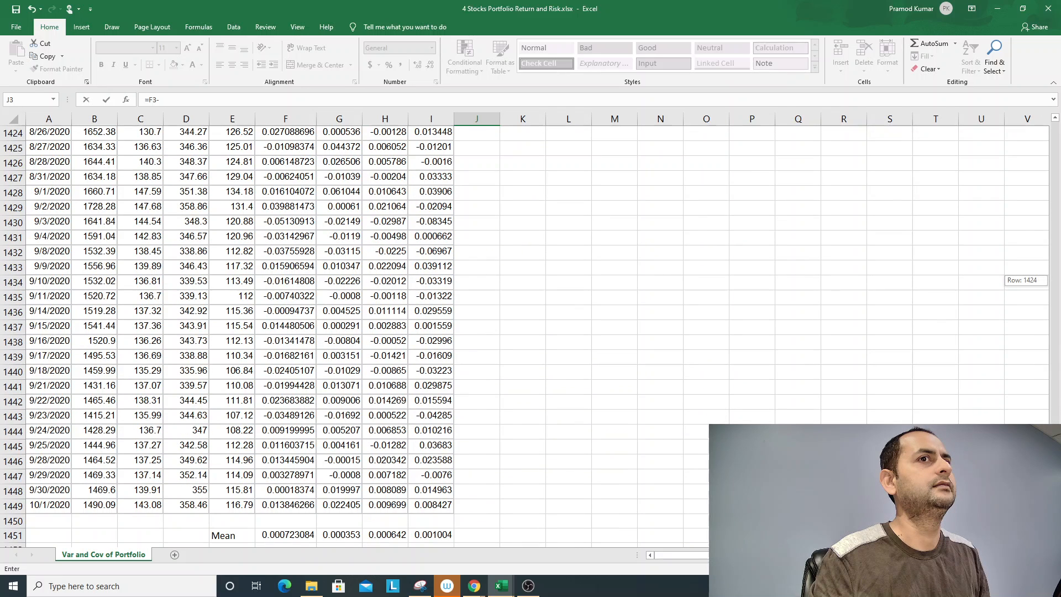
left_click(299, 536)
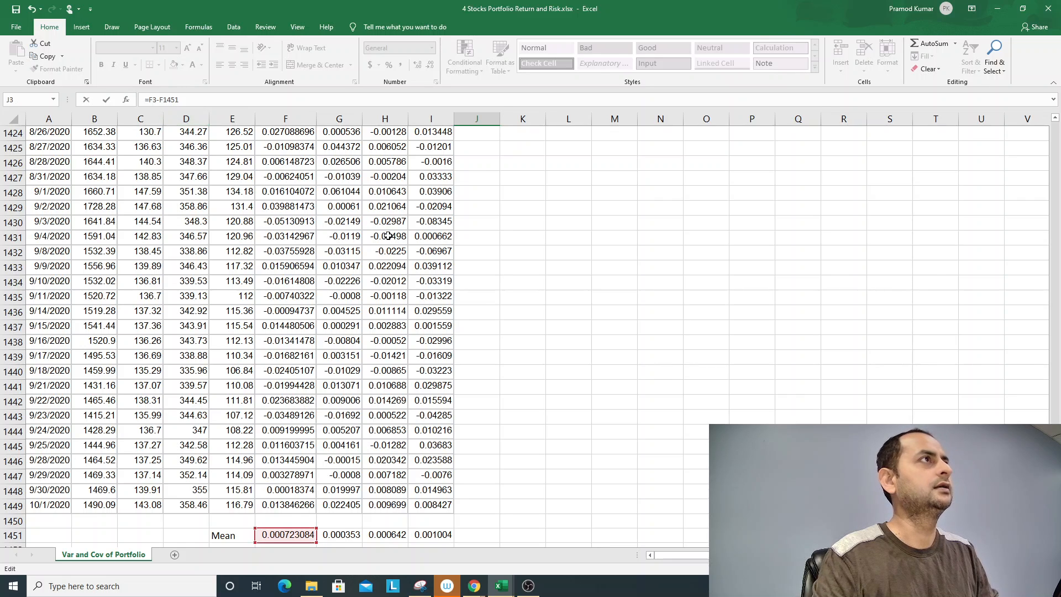
key("F4")
key("Return")
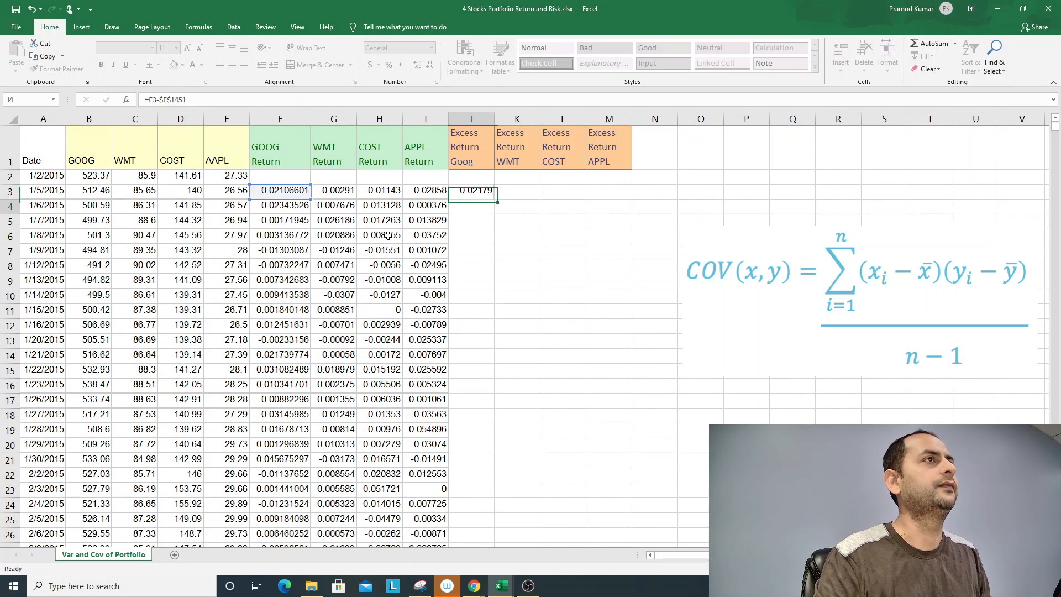
- Fill the J3 formula down the Excess Return Goog column and review its cell references
key("Up")
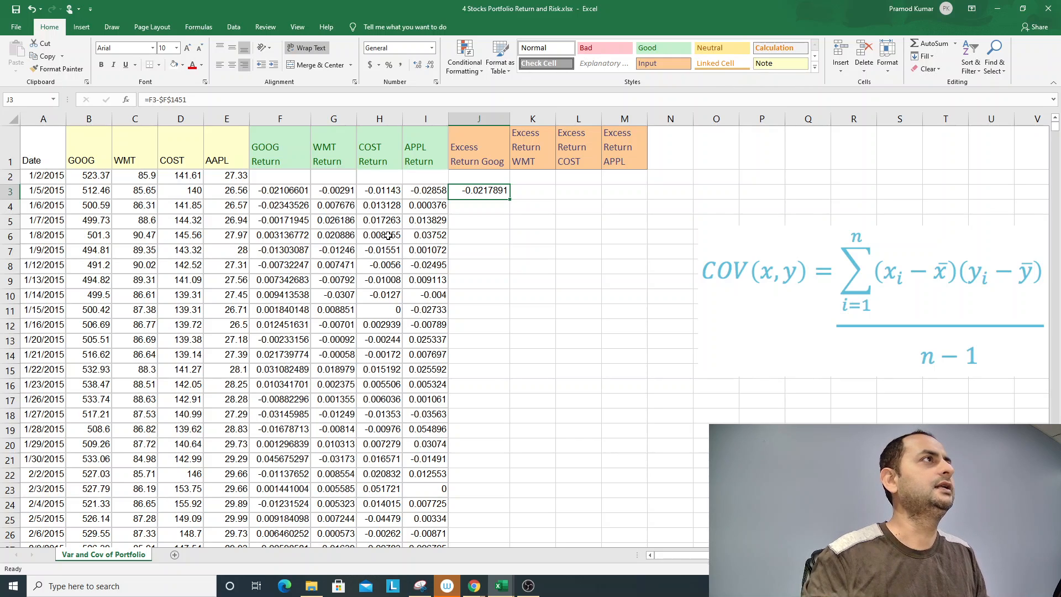
double_click(510, 199)
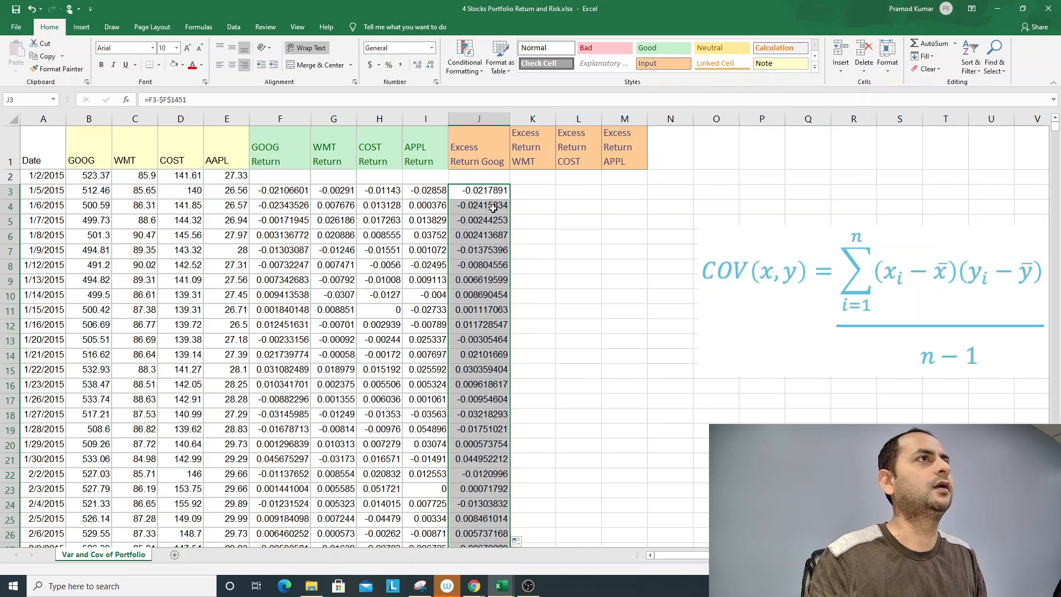
left_click(490, 189)
left_click_drag(217, 104, 144, 102)
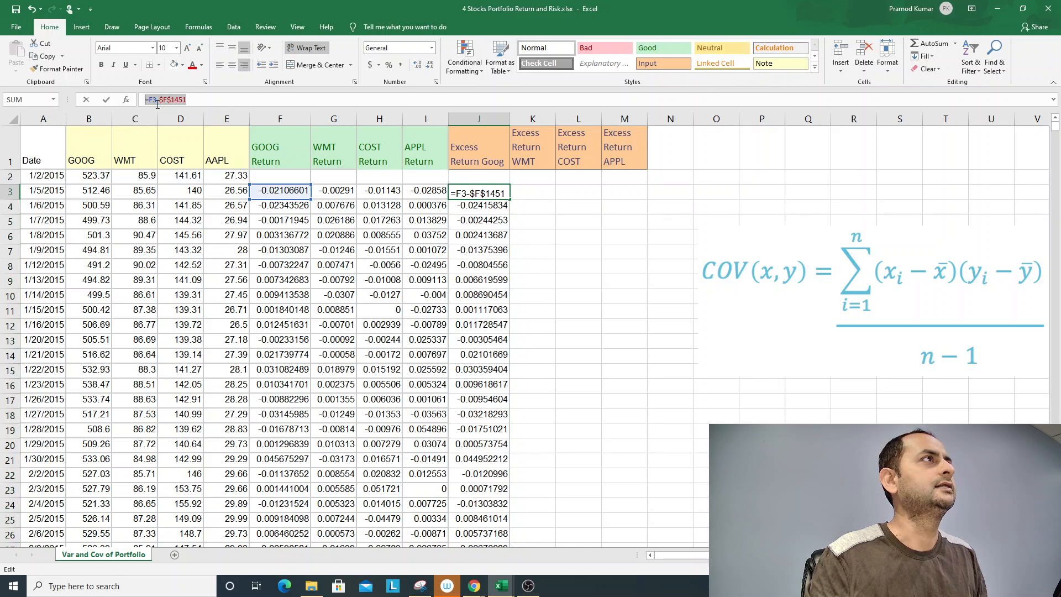
key("Escape")
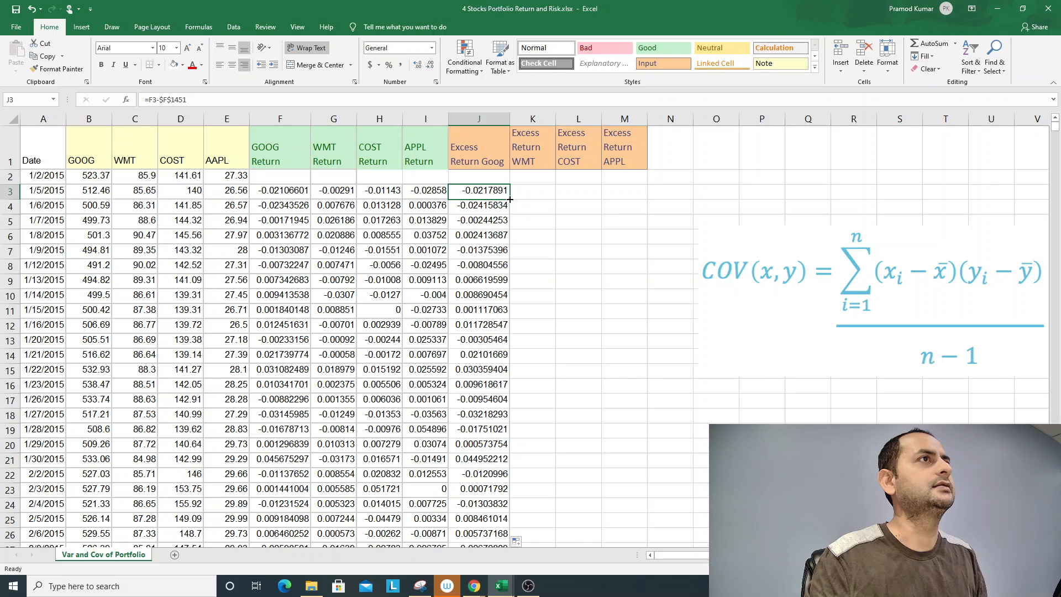
- Copy the J3 formula across to K3 and change its mean reference so it reads =G3-$G$1451
left_click_drag(510, 200, 542, 199)
double_click(535, 192)
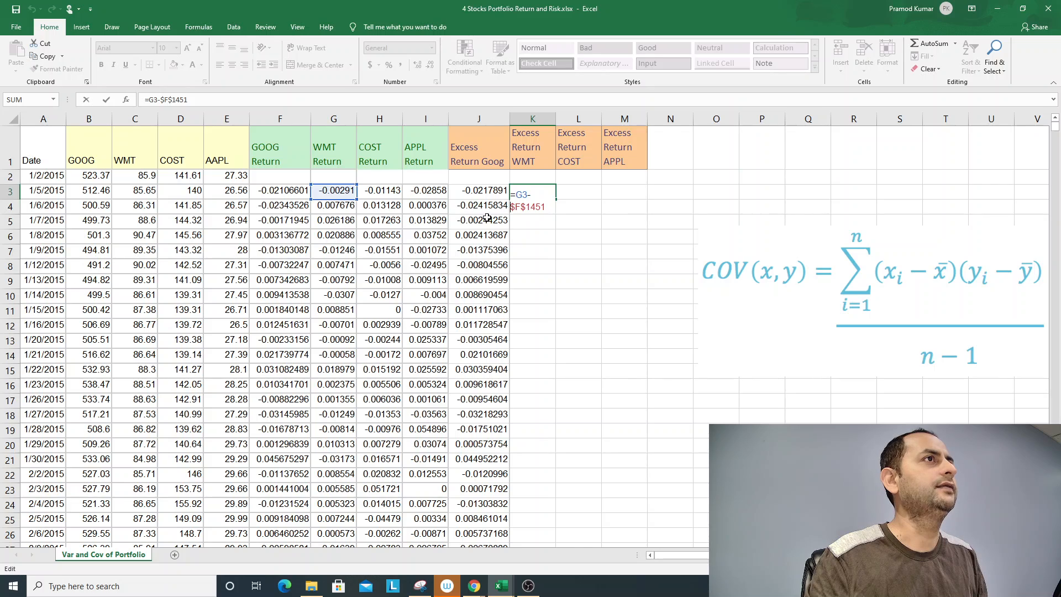
key("Right")
key("Right")
key("BackSpace")
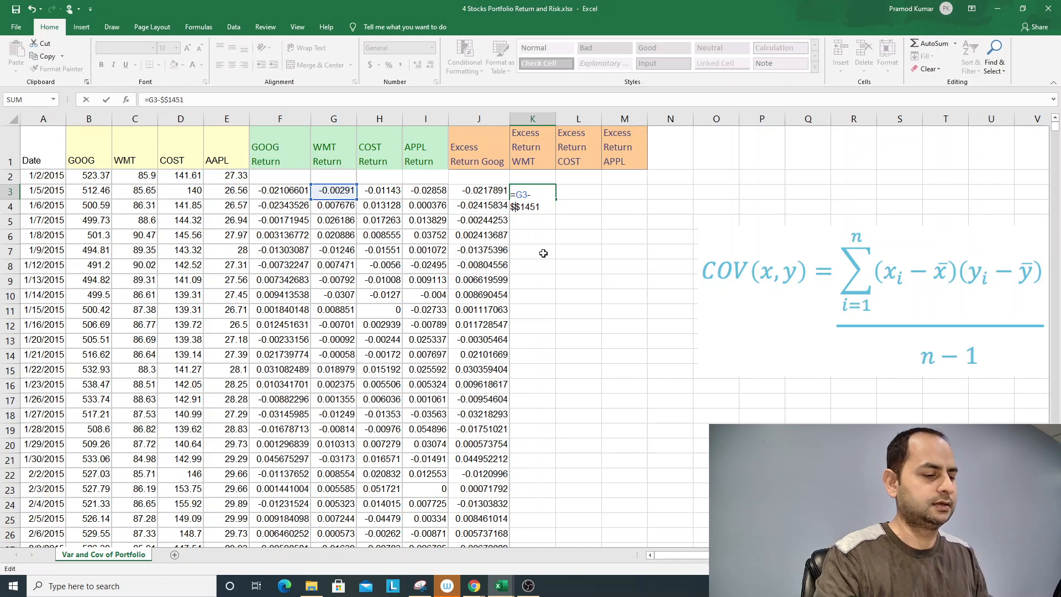
type("G")
key("ctrl+Return")
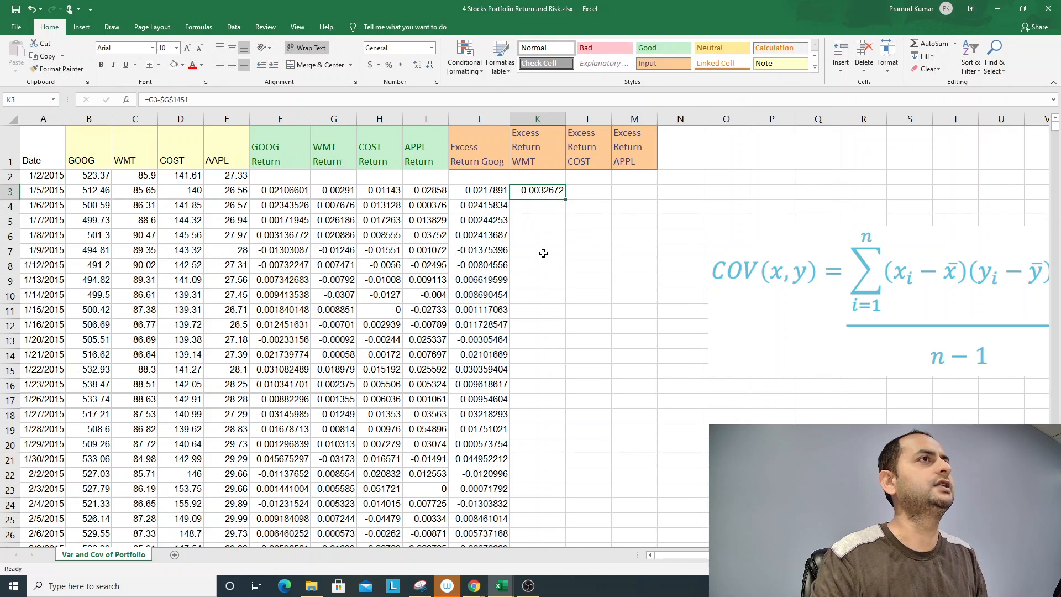
- Fill the K3 formula down the Excess Return WMT column and across to L3:M3
double_click(566, 200)
left_click(566, 196)
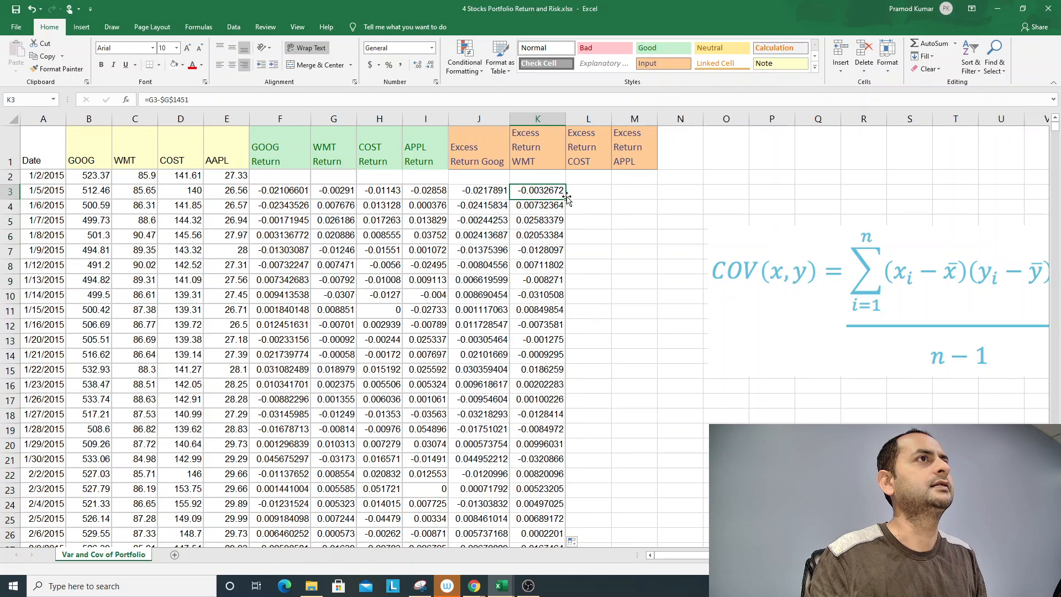
left_click_drag(567, 198, 639, 198)
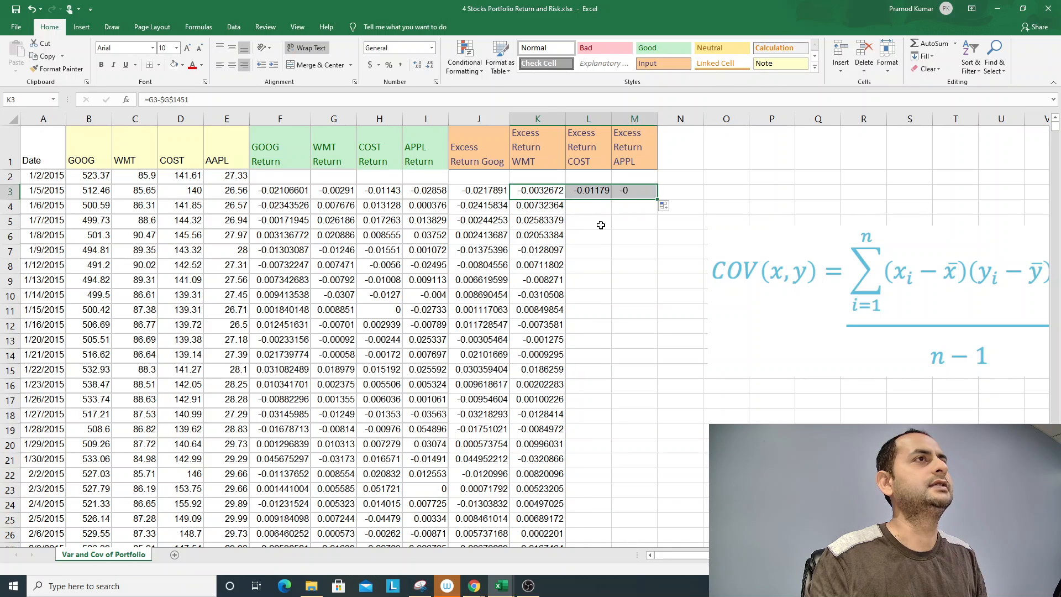
- Try pointing the mean reference in the L3 formula at $L$1451
double_click(601, 196)
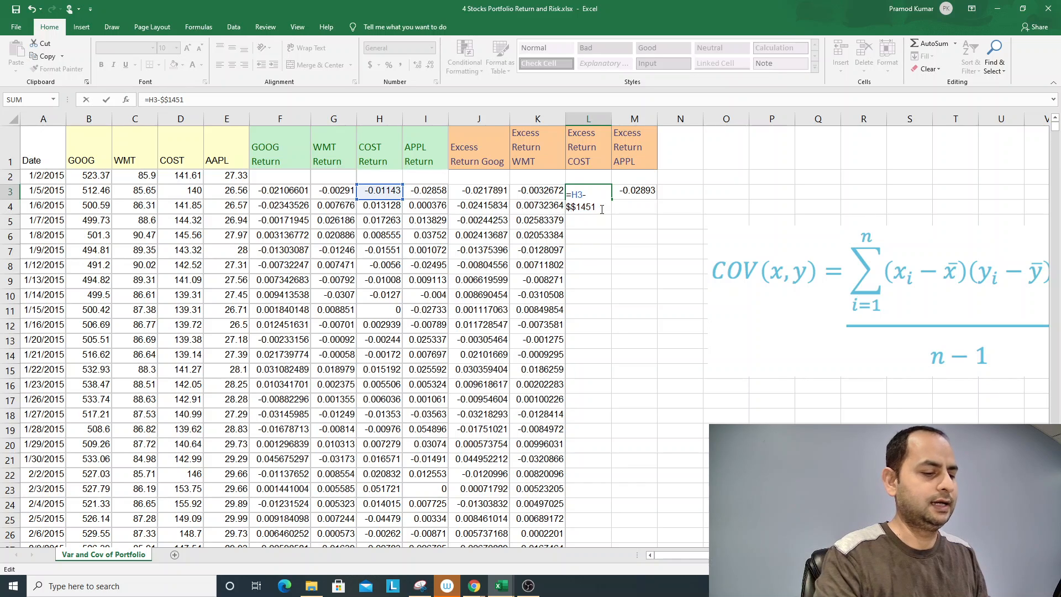
key("Delete")
type("H")
key("Return")
key("Up")
- Try pointing the mean reference in the M3 formula at $M$1451
key("Right")
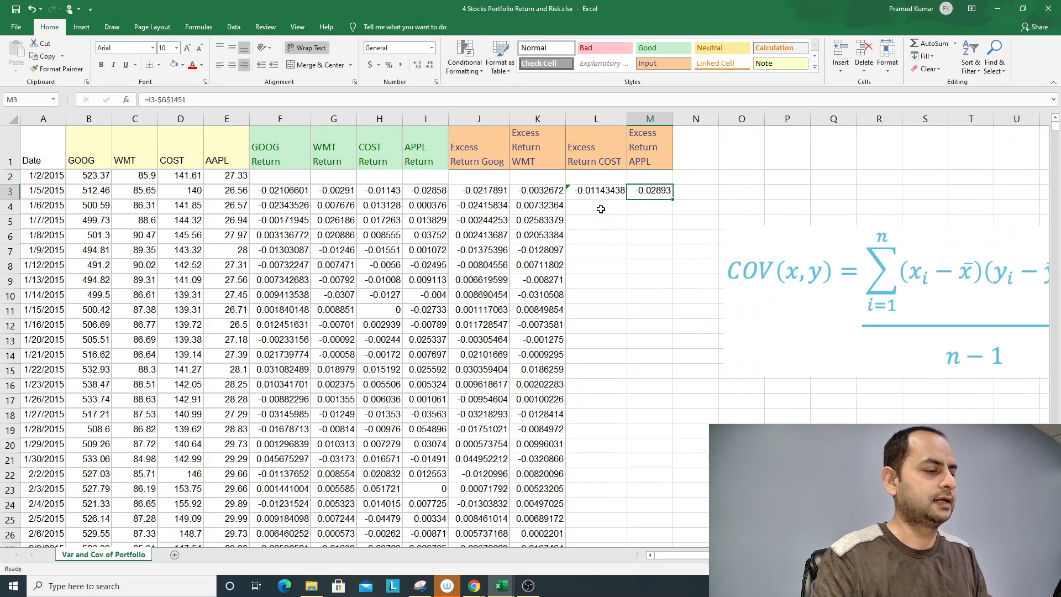
key("F2")
key("Delete")
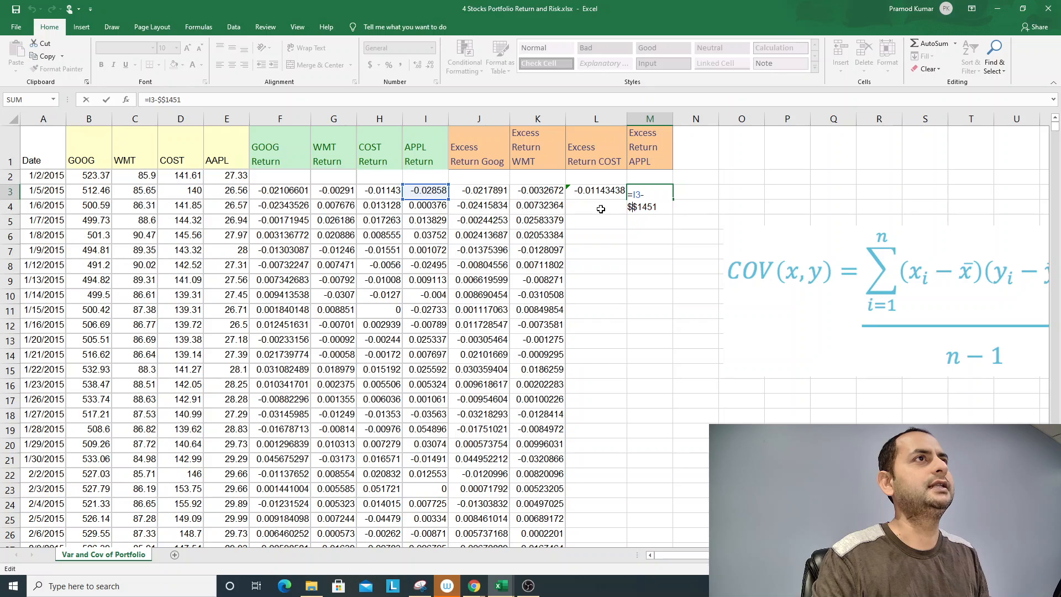
type("I")
key("Return")
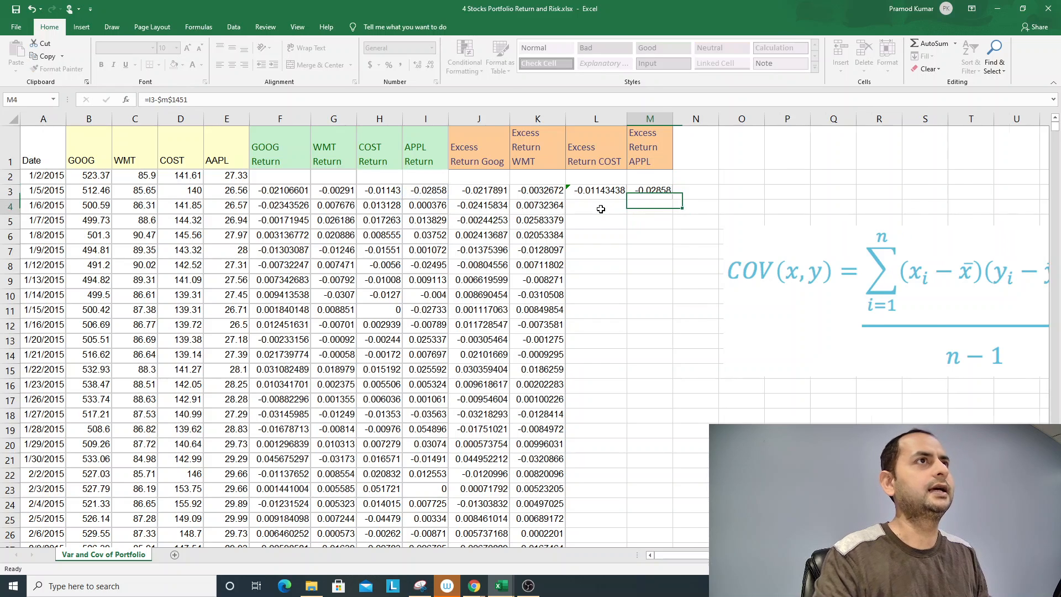
key("Up")
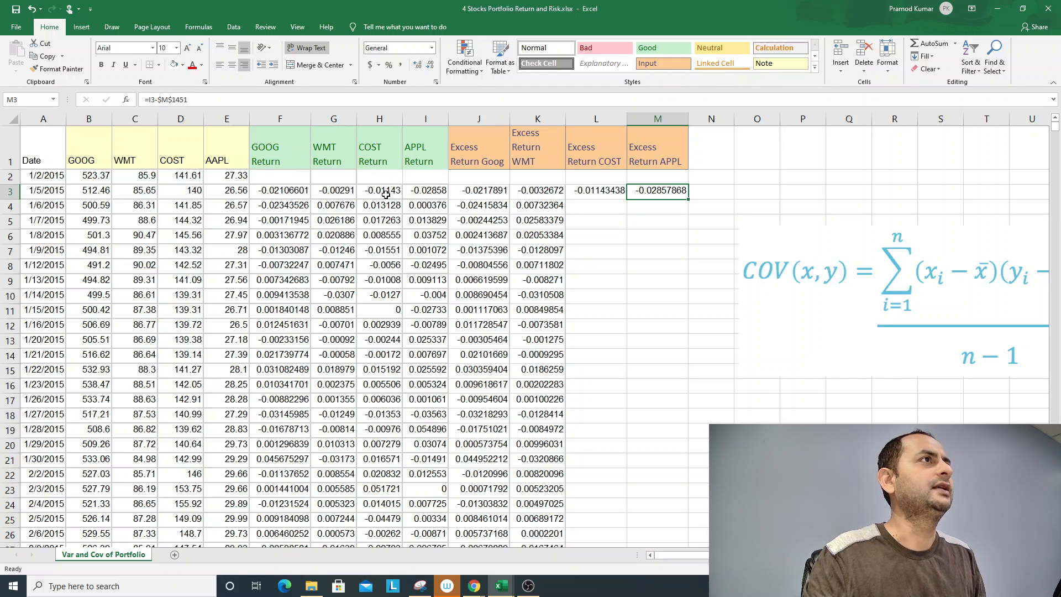
- Correct the mean reference in L3 so the Excess Return COST formula reads =H3-$H$1451
double_click(598, 190)
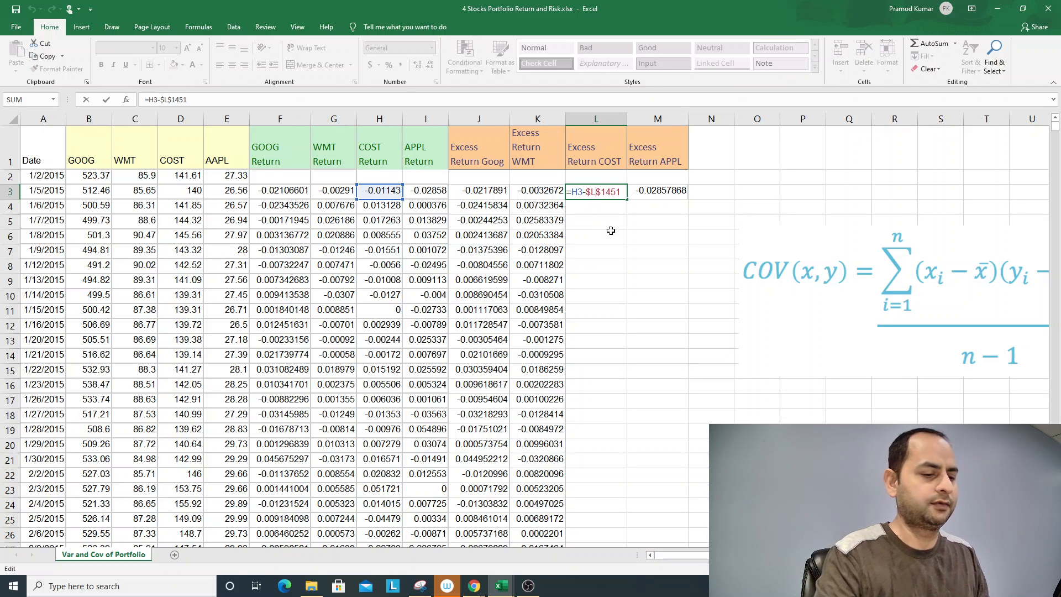
key("BackSpace")
type("H")
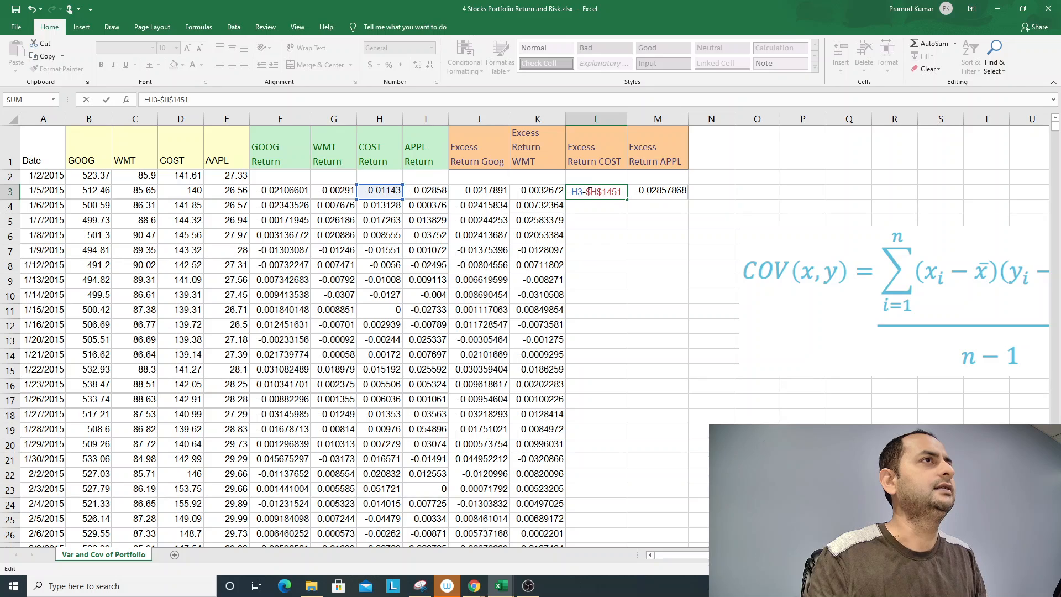
key("Return")
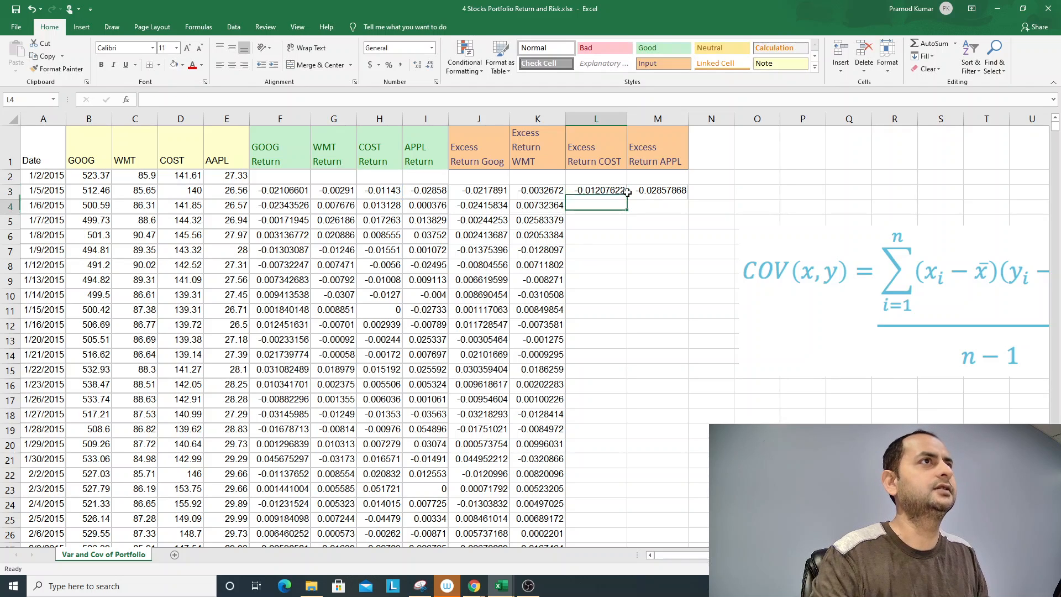
- Check the cell references of the excess return formulas in J3, K3 and L3 one after another
key("Up")
key("Left")
key("Left")
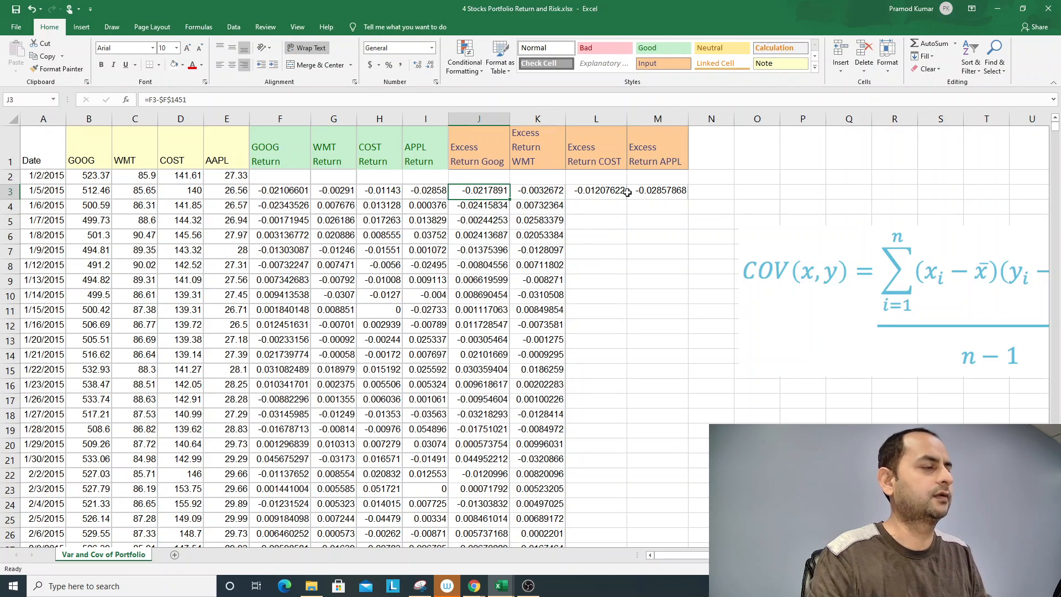
key("F2")
key("Tab")
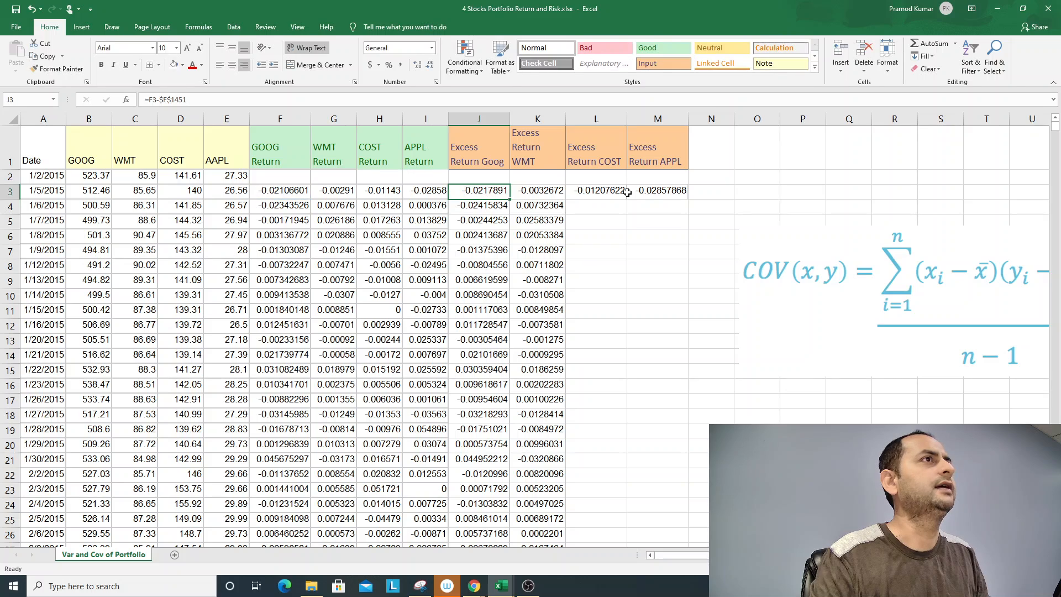
key("F2")
key("Tab")
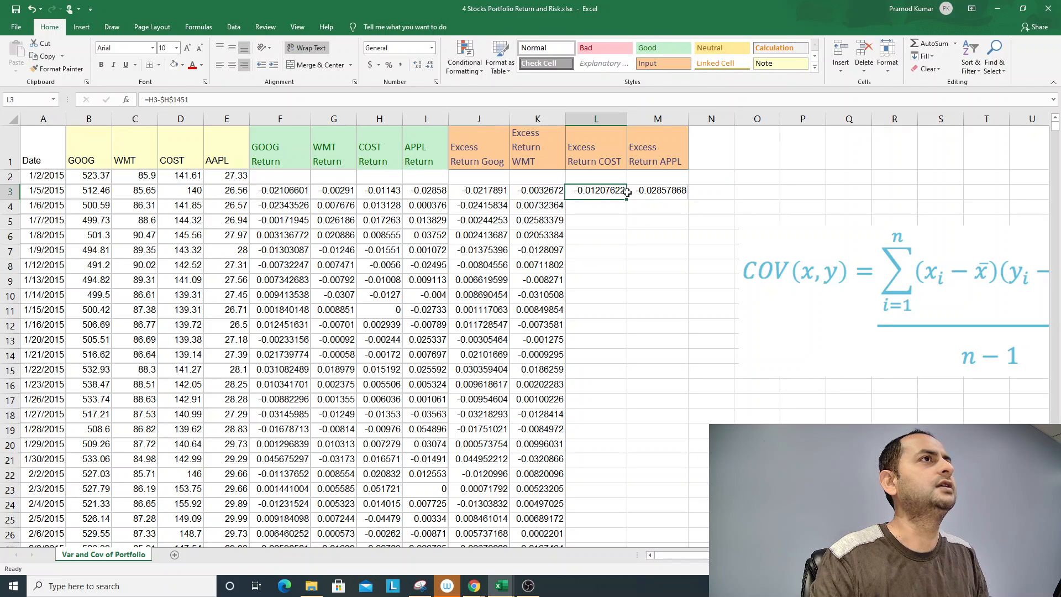
key("F2")
key("Tab")
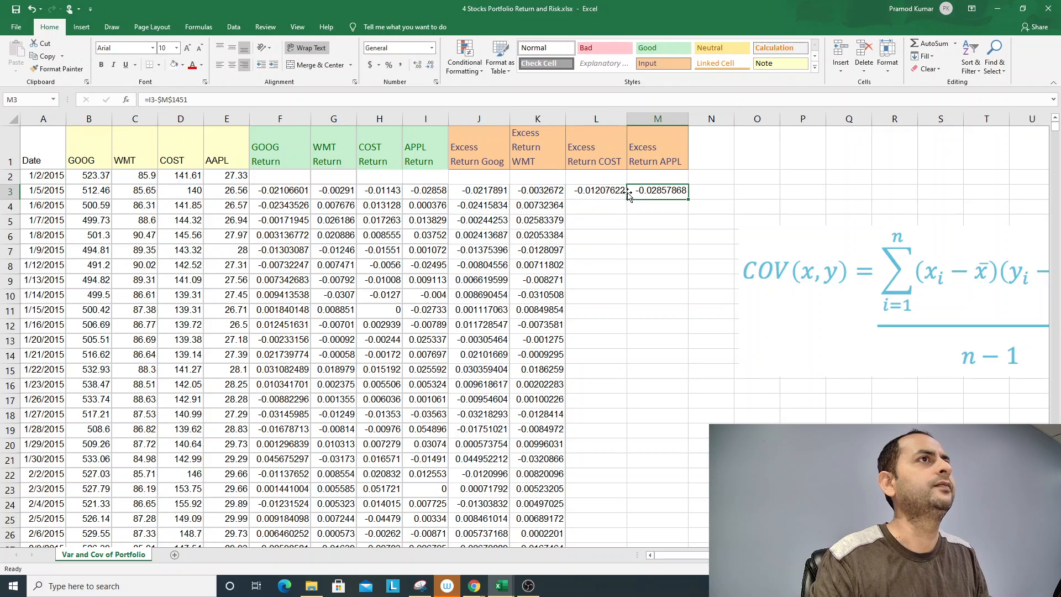
- Correct the mean reference in M3 so the Excess Return APPL formula reads =I3-$I$1451
key("F2")
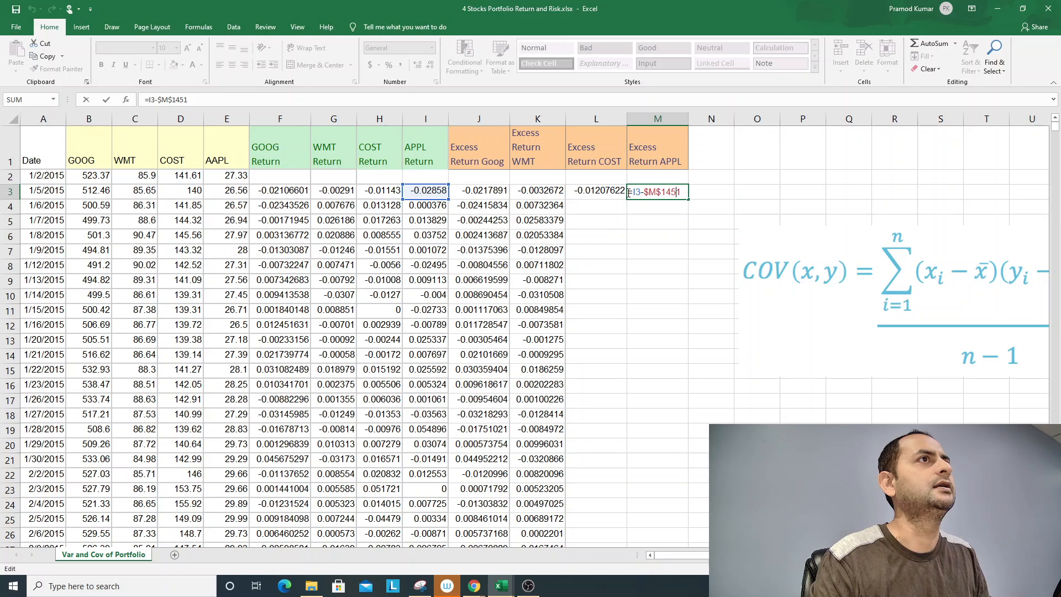
key("Delete")
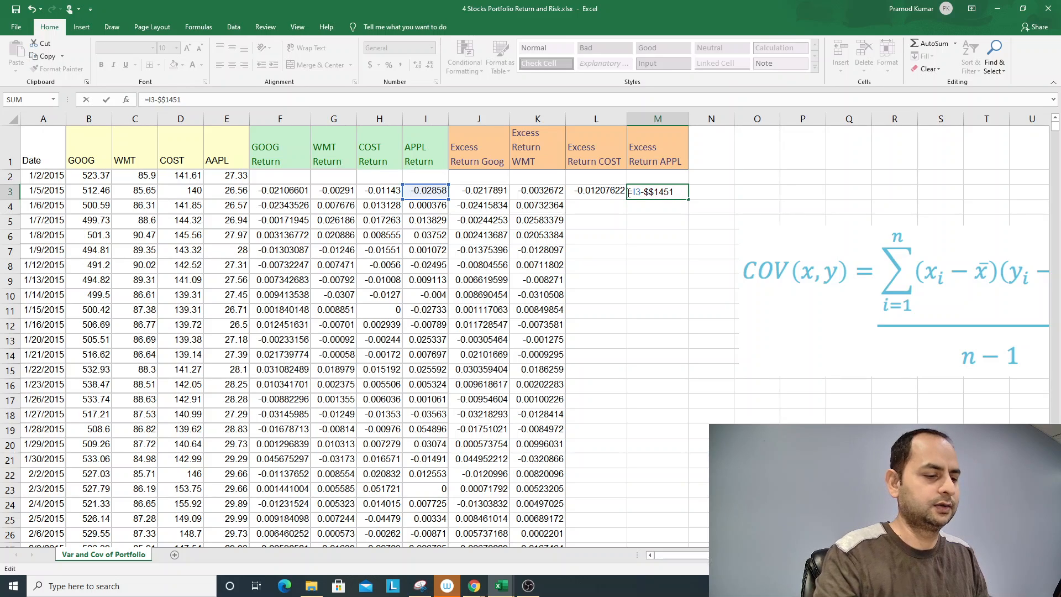
type("I")
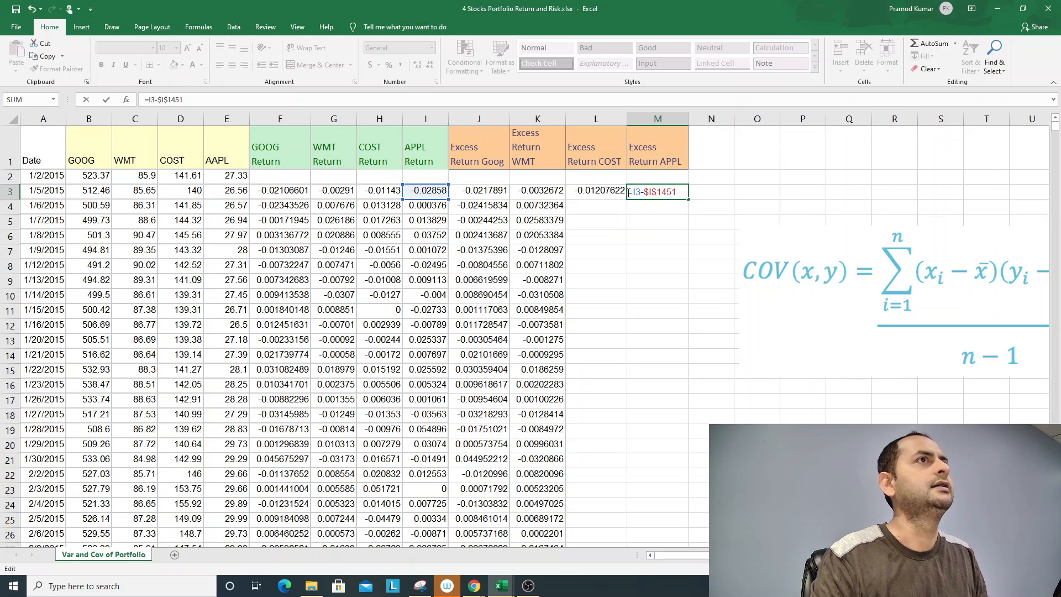
key("ctrl+Return")
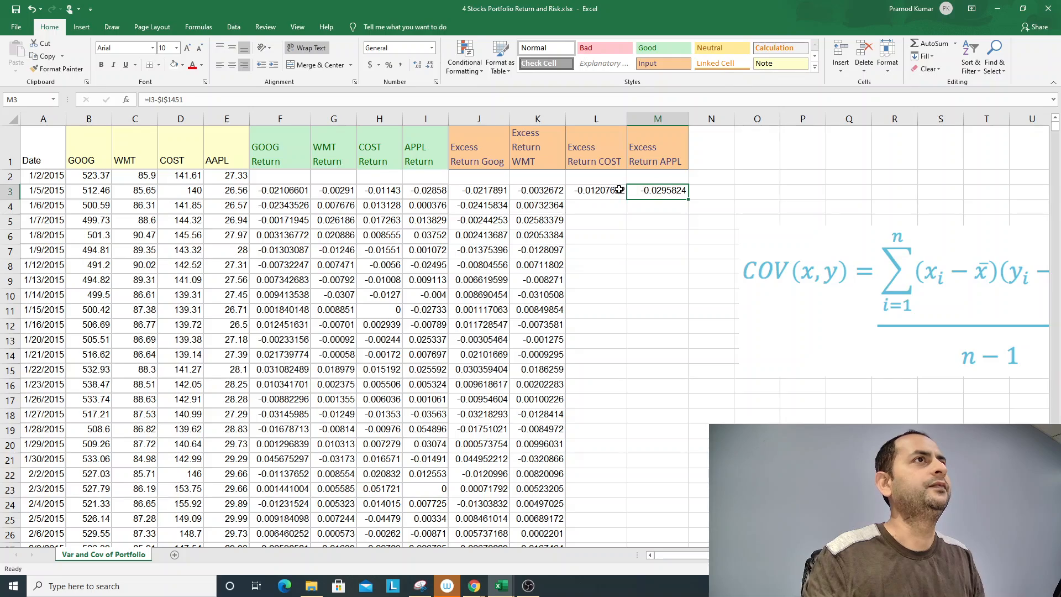
- Fill the Excess Return COST and Excess Return APPL formulas from L3:M3 down through all the data rows
left_click_drag(619, 190, 660, 190)
double_click(689, 199)
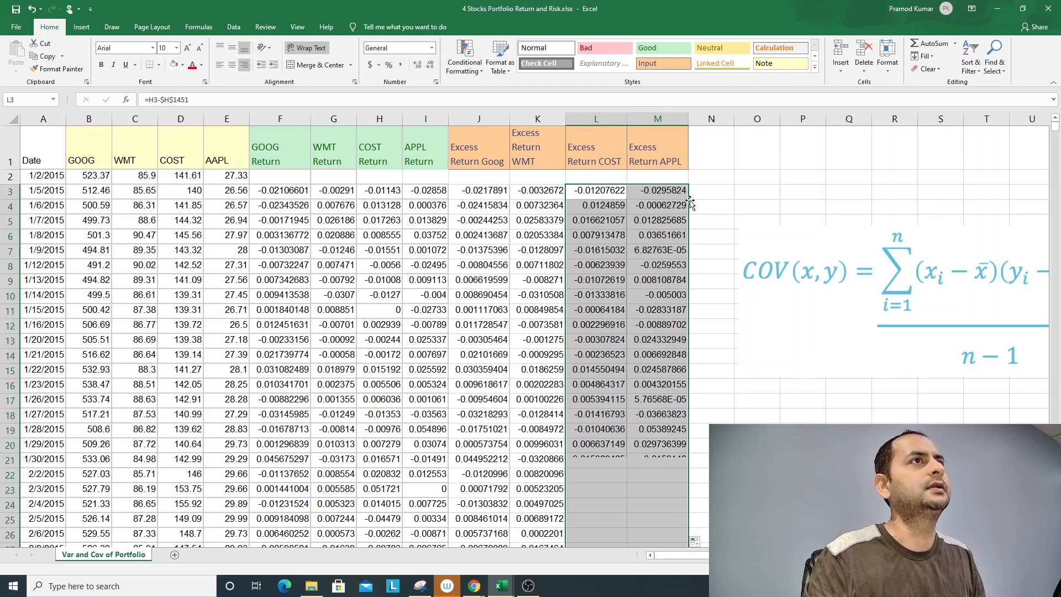
scroll(606, 449, "down", 9)
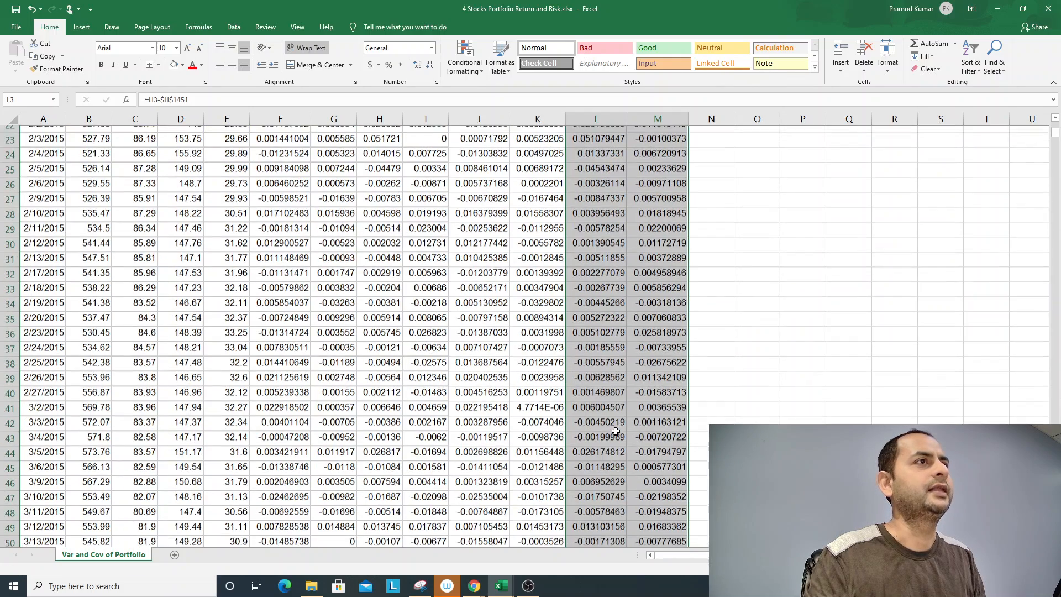
scroll(613, 431, "up", 9)
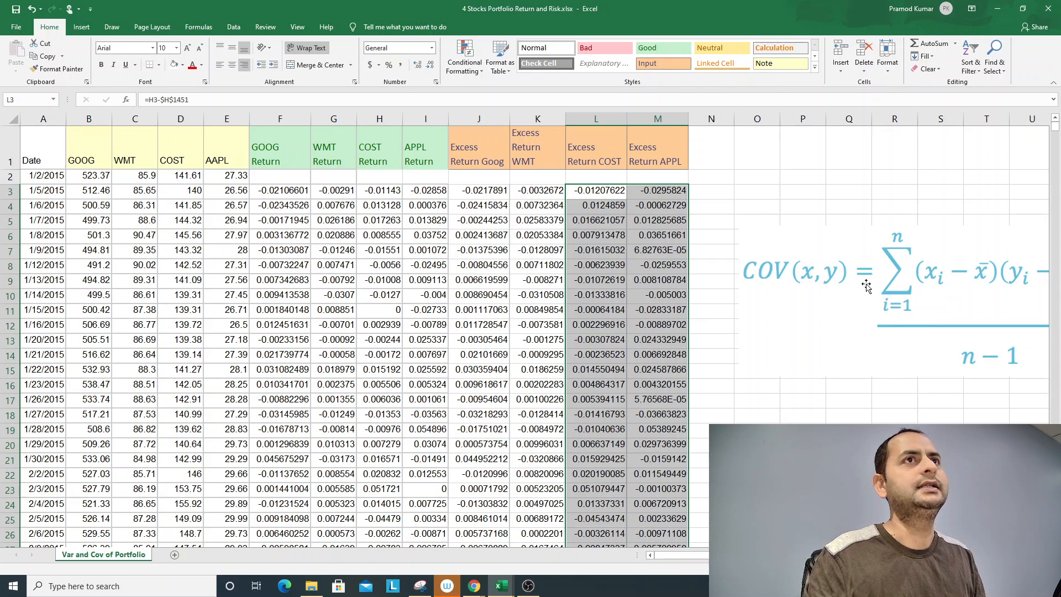
- Move the covariance formula picture down out of the way and build a ticker header row in Q7:T7, starting from =B1
left_click_drag(799, 295, 792, 505)
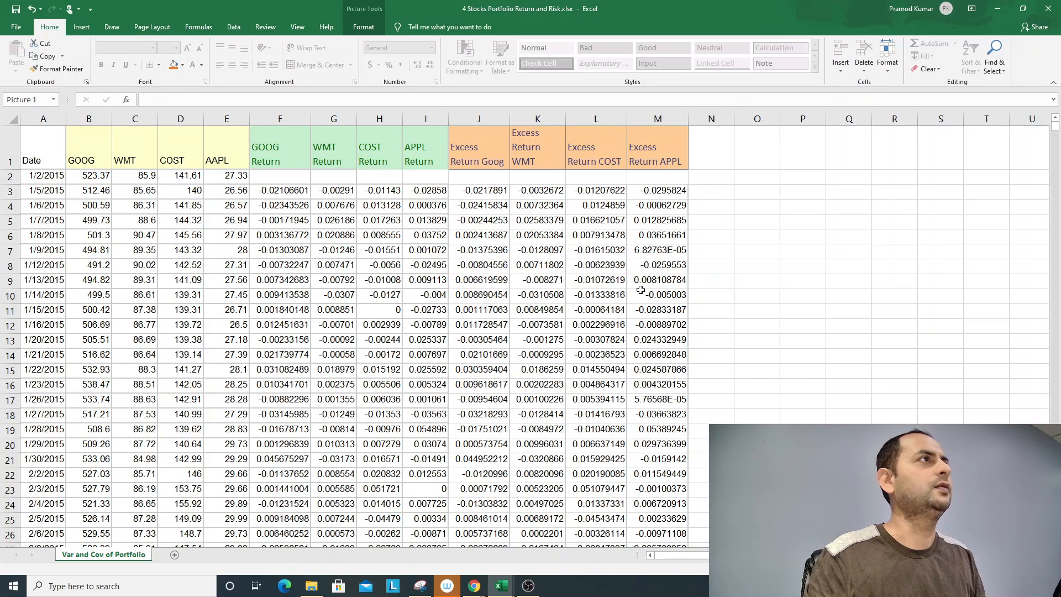
left_click(841, 251)
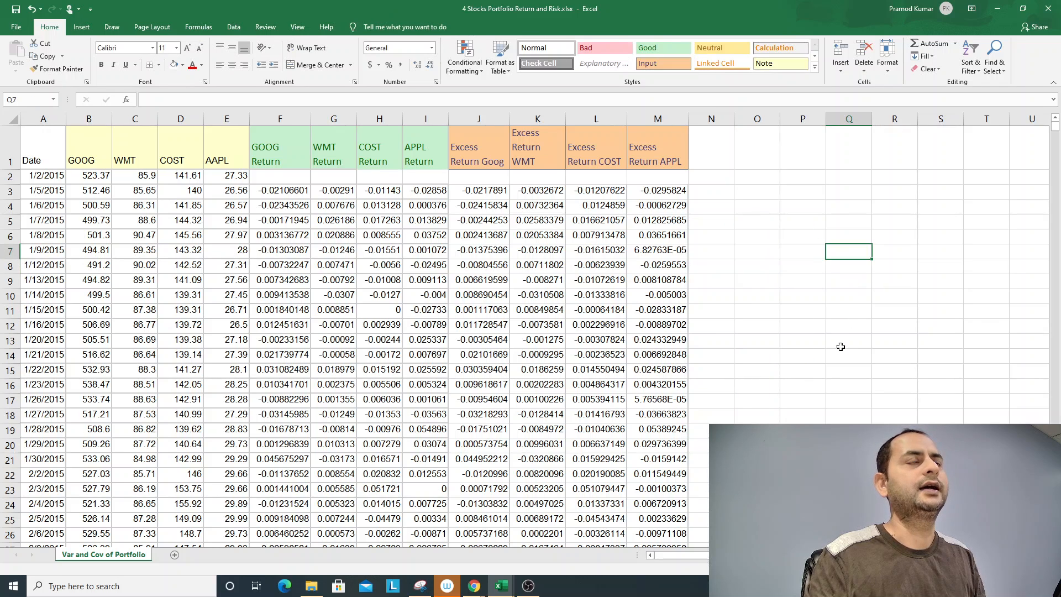
type("=")
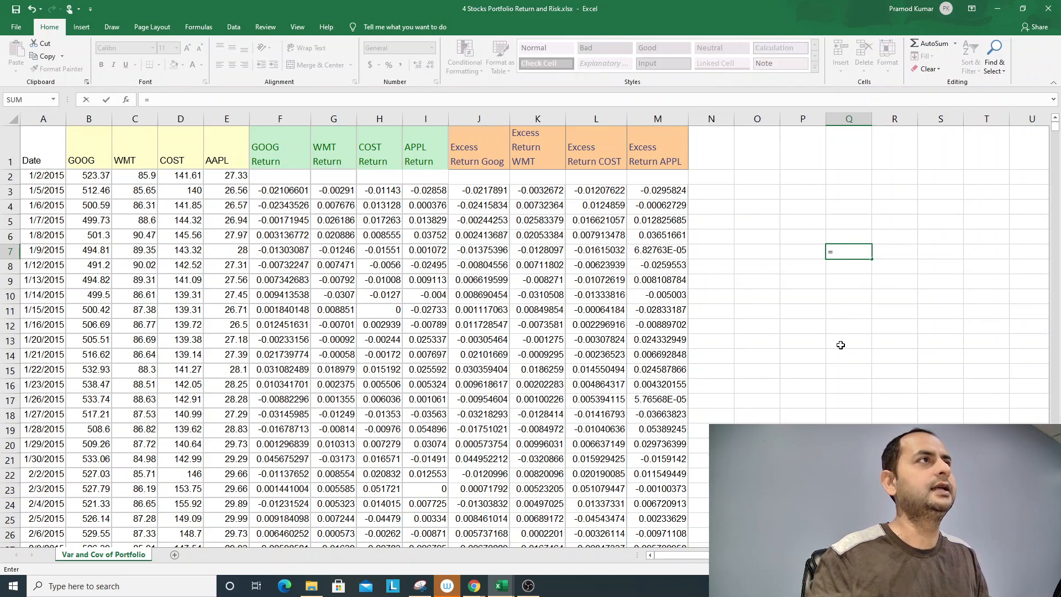
left_click(102, 155)
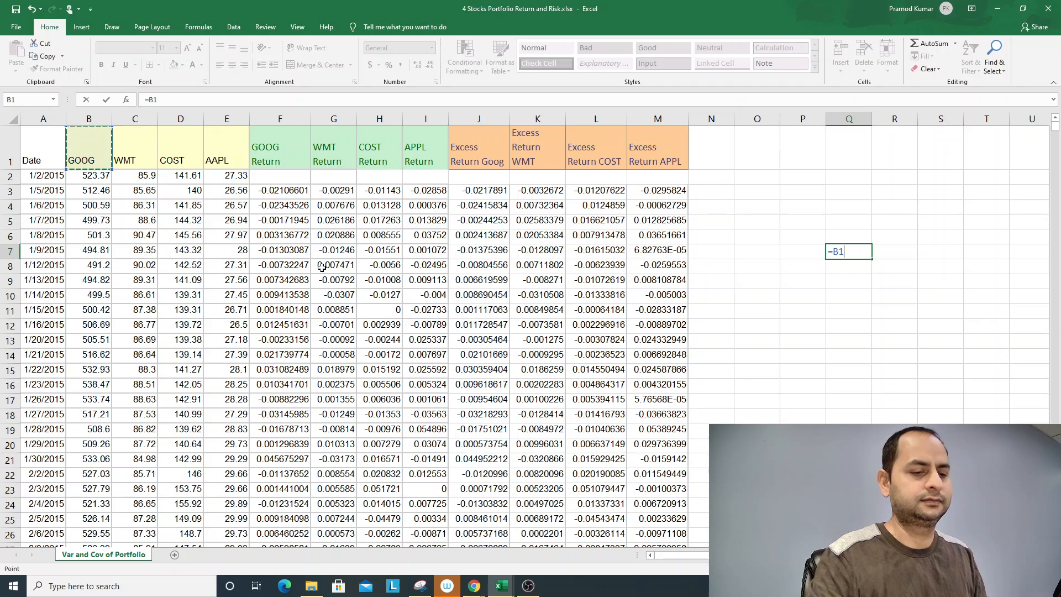
key("Return")
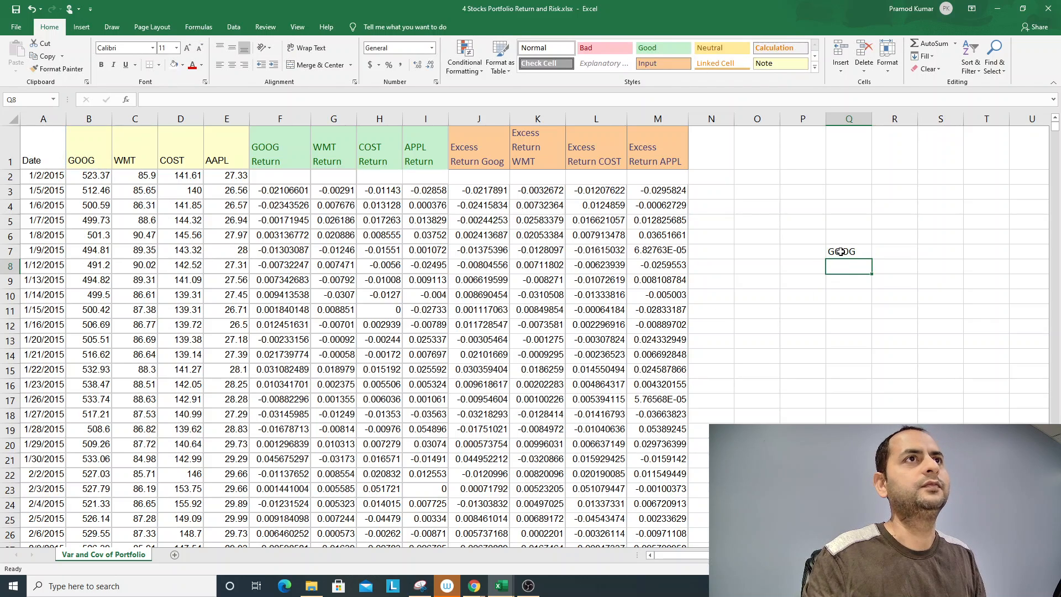
left_click(838, 251)
left_click_drag(873, 259, 993, 256)
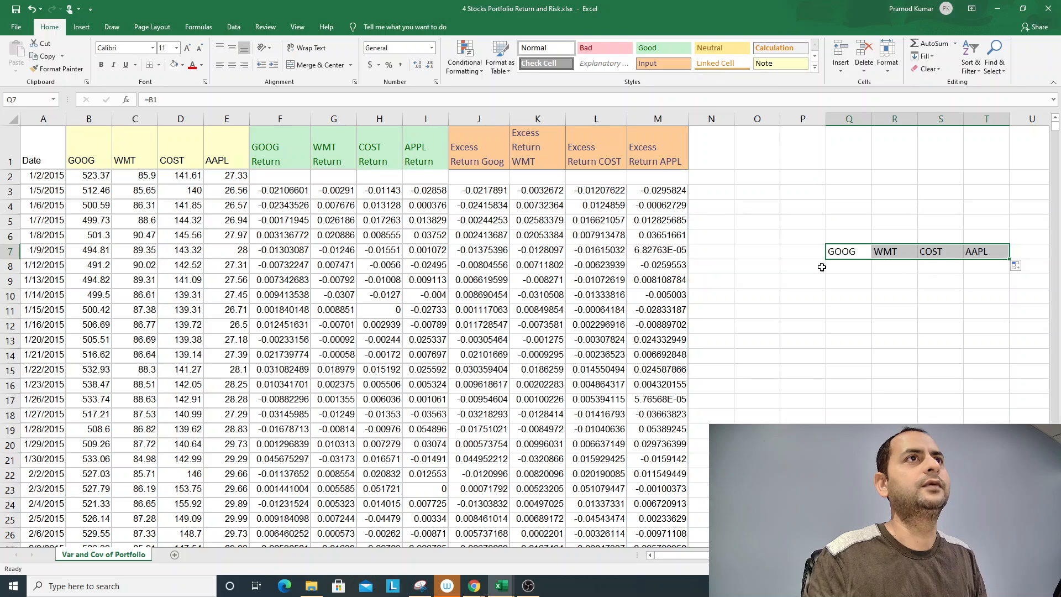
- Enter =TRANSPOSE(Q7:T7) as an array formula in P8
left_click(801, 267)
type("=")
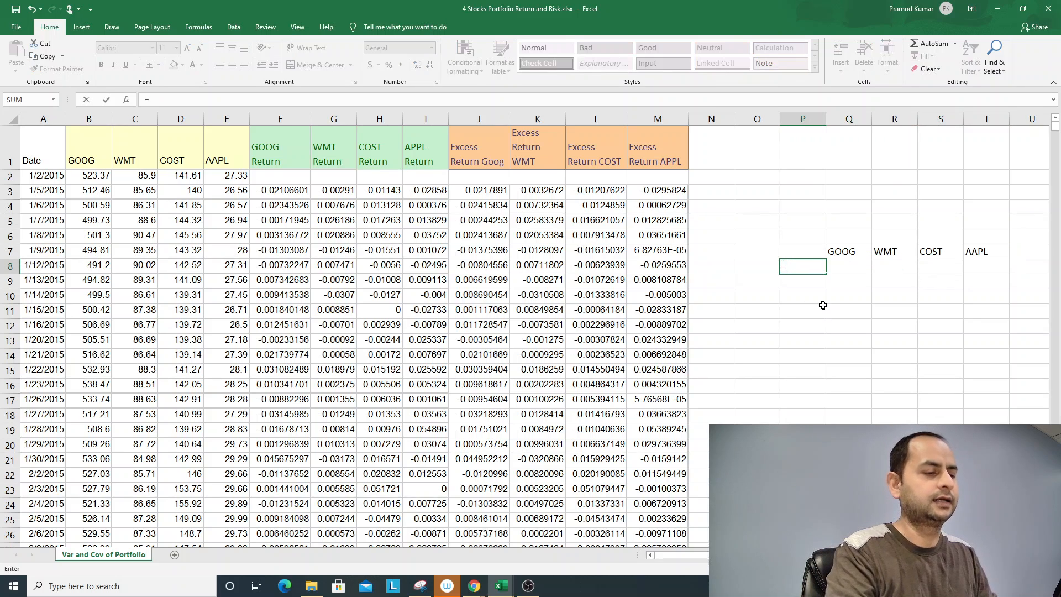
type("TRANSPOSE")
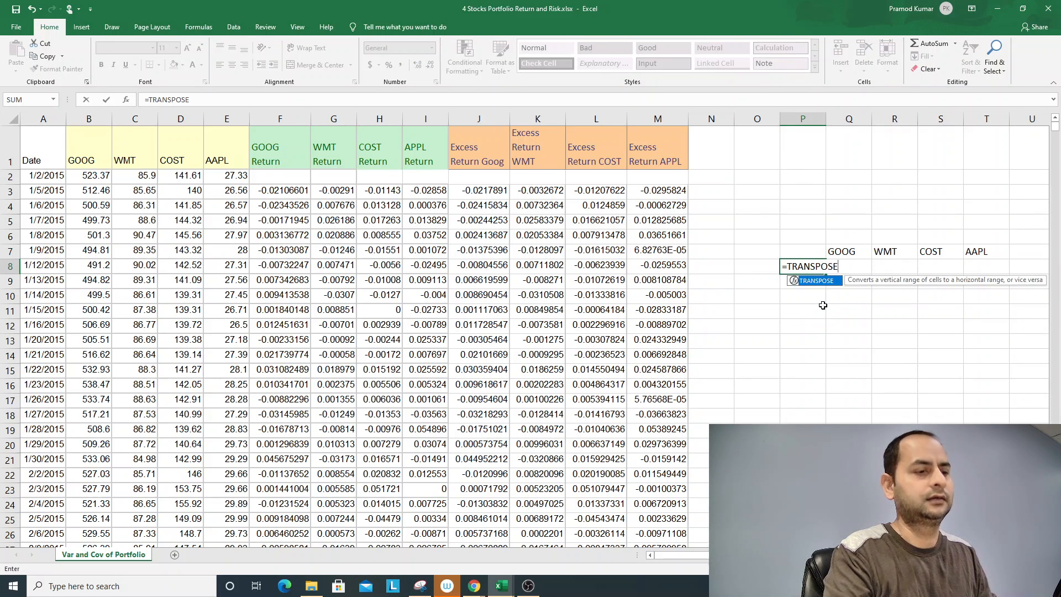
type("(")
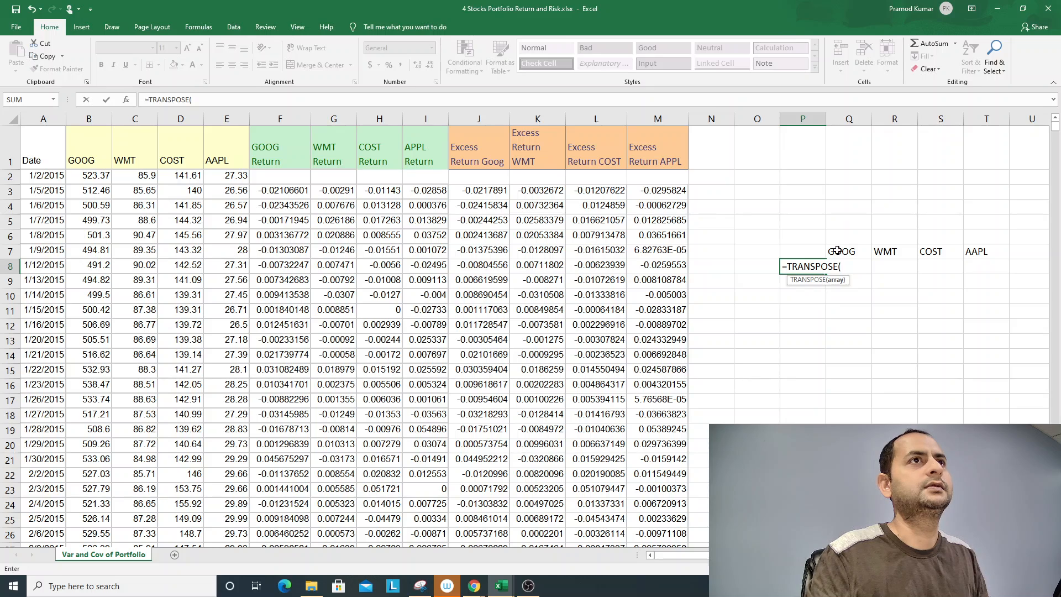
left_click_drag(837, 250, 975, 265)
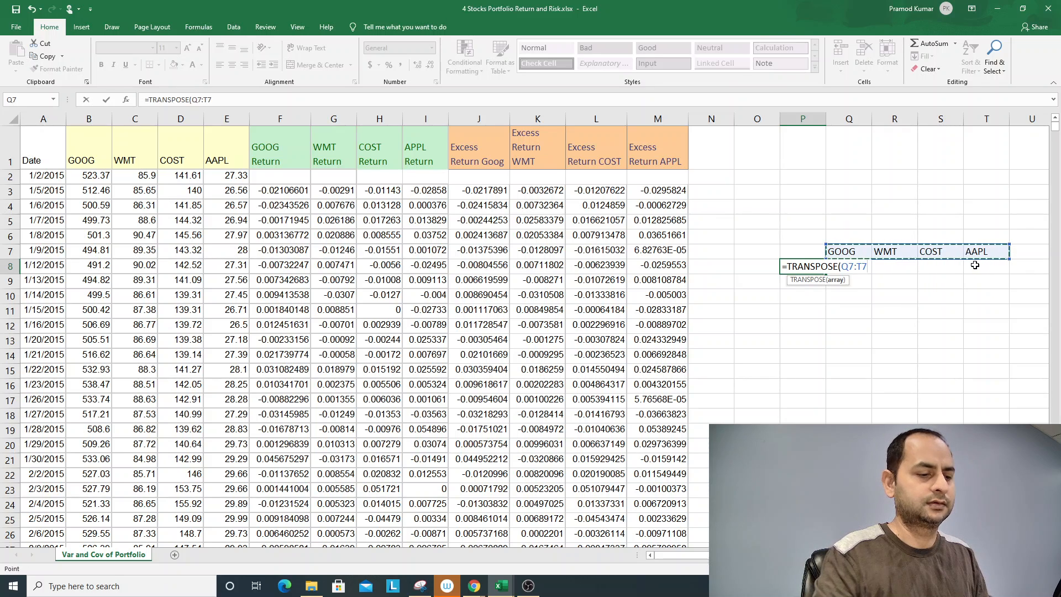
type(")")
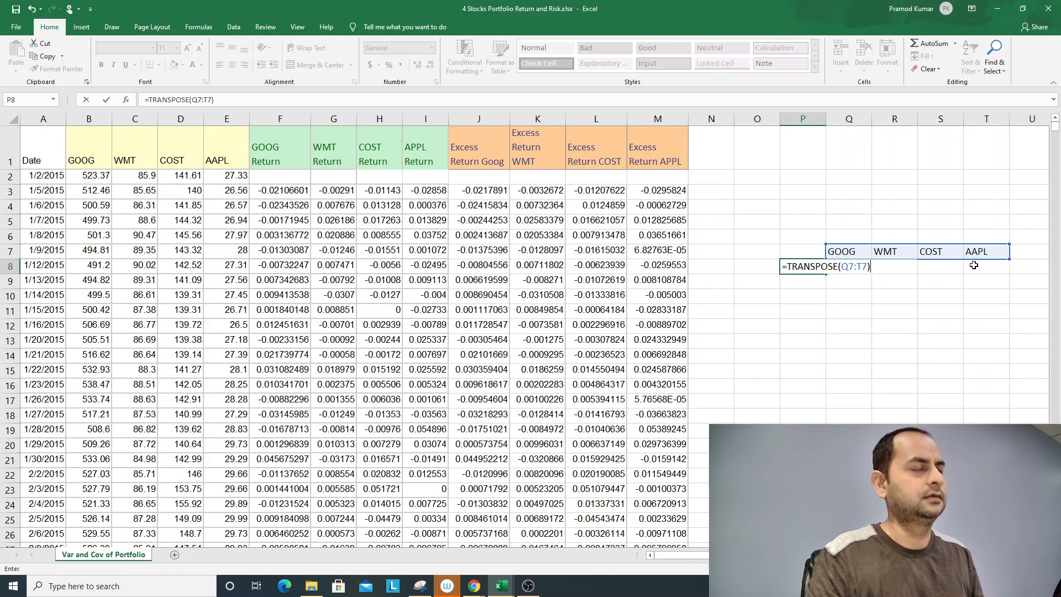
key("ctrl+shift+Return")
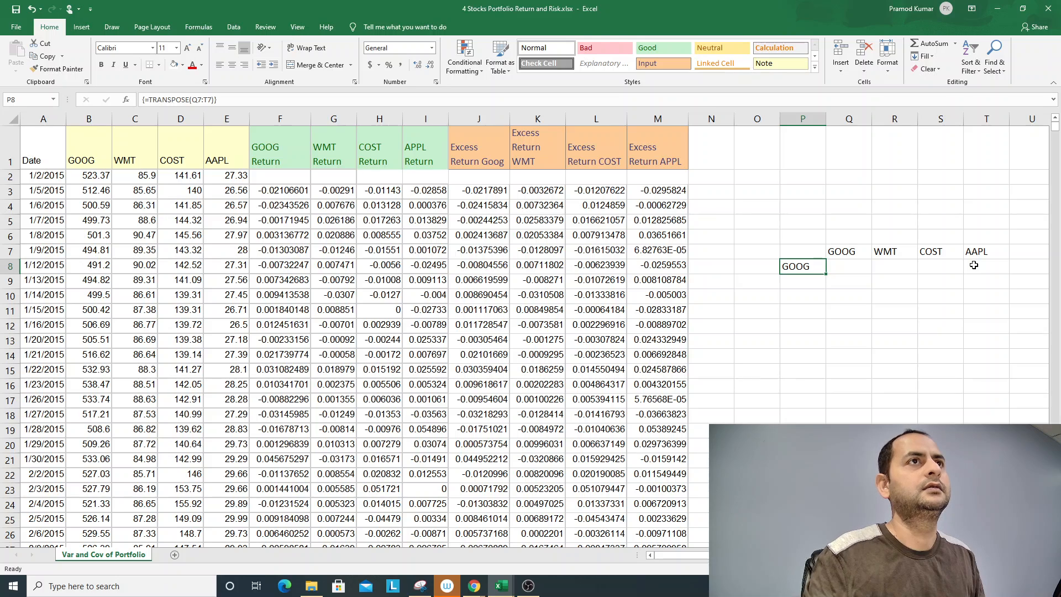
- Try extending the TRANSPOSE formula down from P8 and re-enter it as one array over P8:P12
left_click_drag(827, 276, 827, 346)
left_click_drag(809, 268, 820, 325)
key("F2")
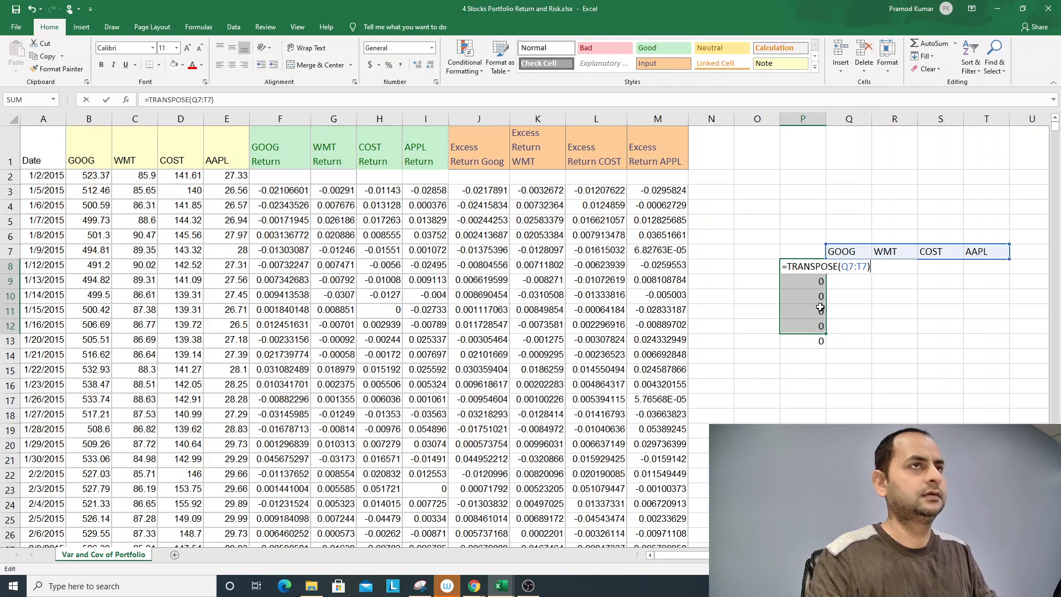
key("ctrl+shift+Return")
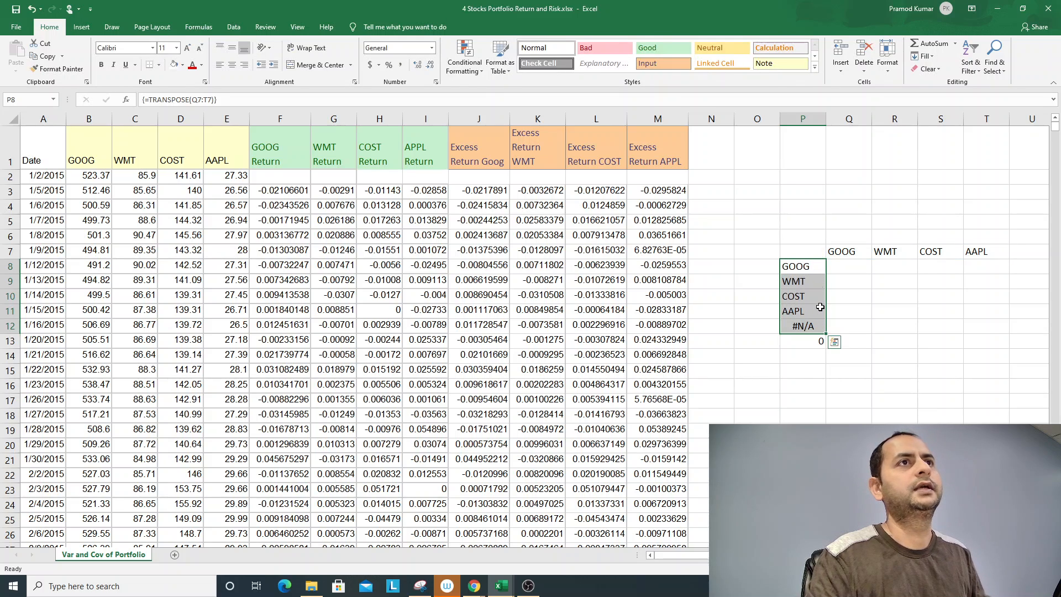
- Clear the transposed ticker array and the extra filled cell from P8:P13
key("Down")
key("Down")
key("Down")
key("Down")
key("Delete")
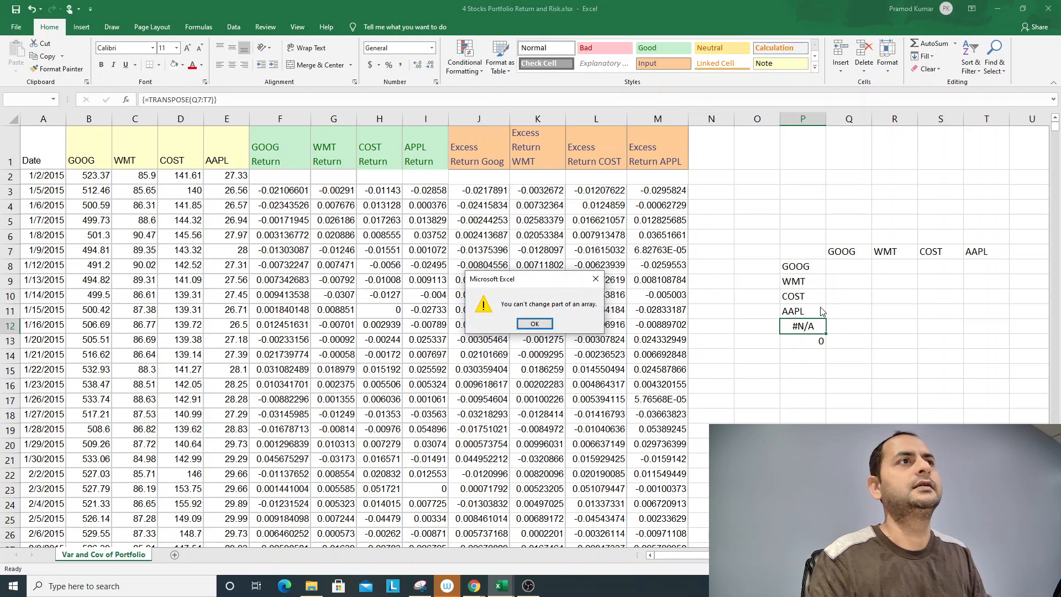
key("Return")
key("Down")
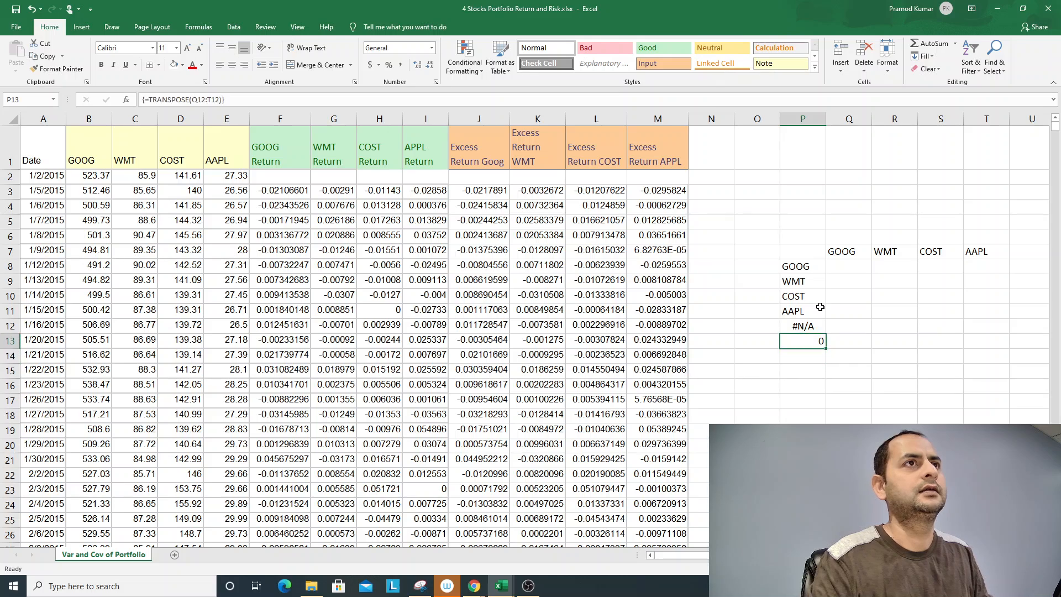
key("shift+Up")
key("shift+Up")
key("shift+Up")
key("shift+Up")
key("shift+Up")
key("Delete")
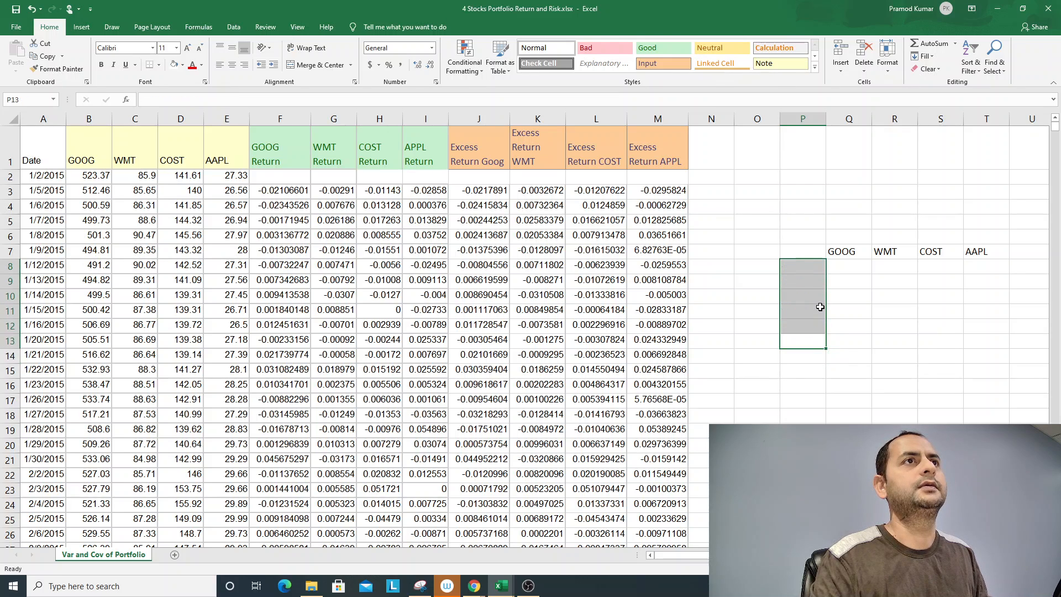
- Select the four empty cells P8:P11 for the vertical ticker labels
key("shift+Down")
key("shift+Down")
key("shift+Down")
key("shift+Down")
key("shift+Down")
key("Up")
key("Up")
key("Up")
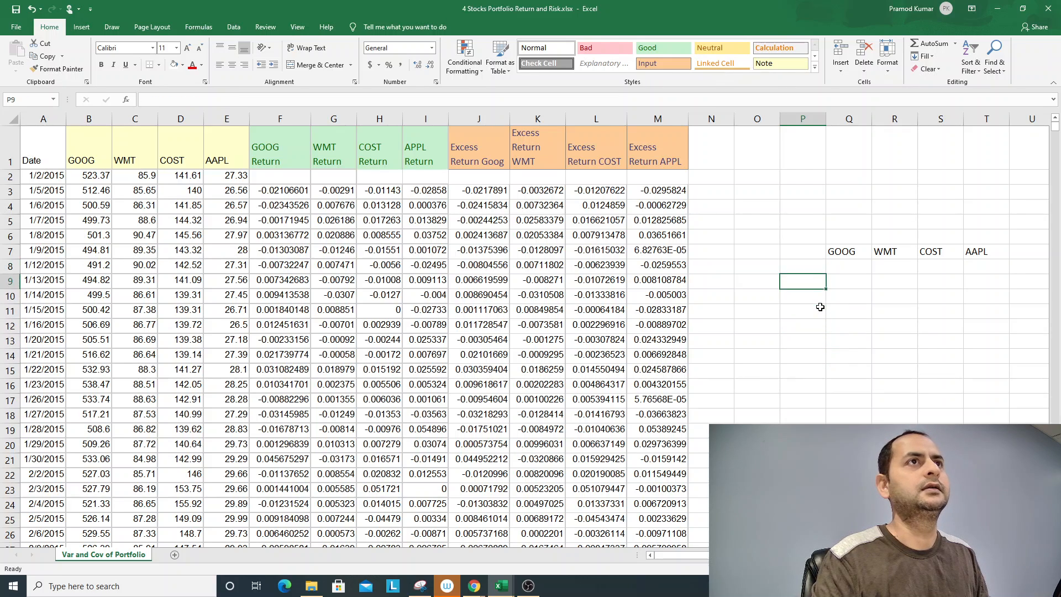
key("shift+Down")
key("shift+Down")
key("shift+Down")
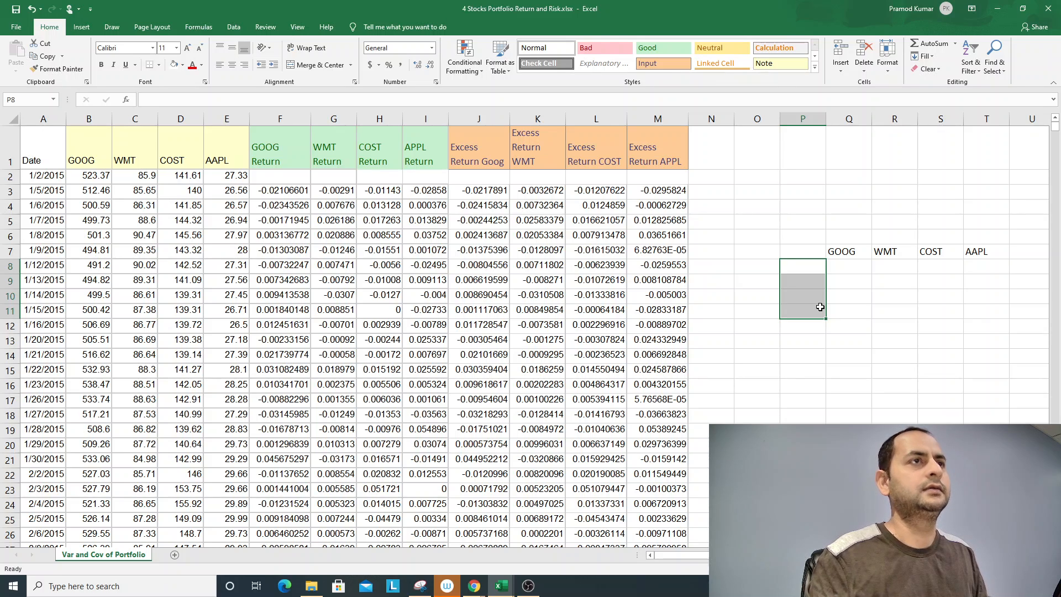
key("F2")
type("=")
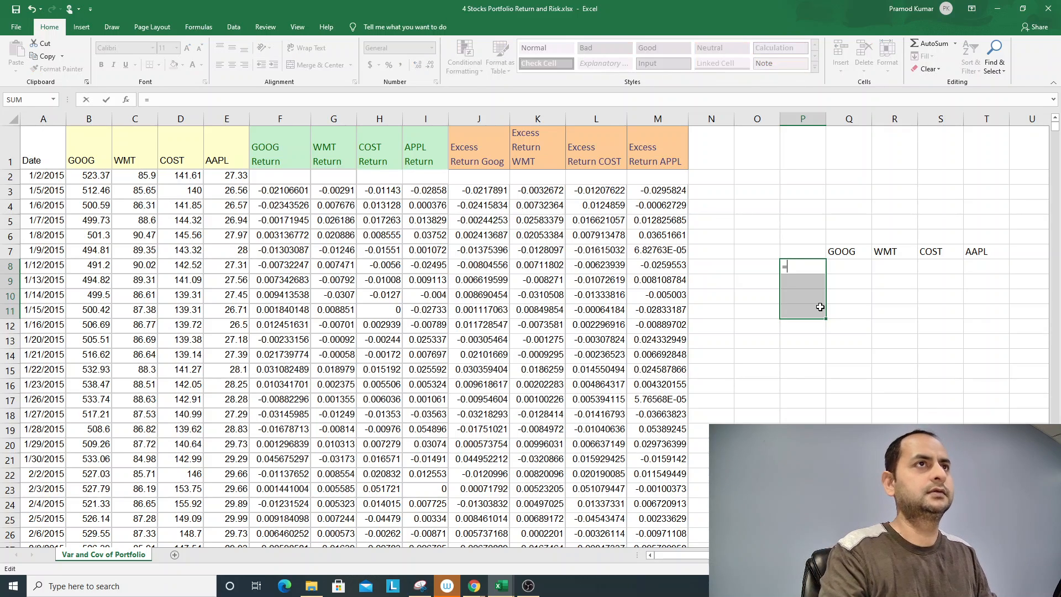
type("TRANSPOSE")
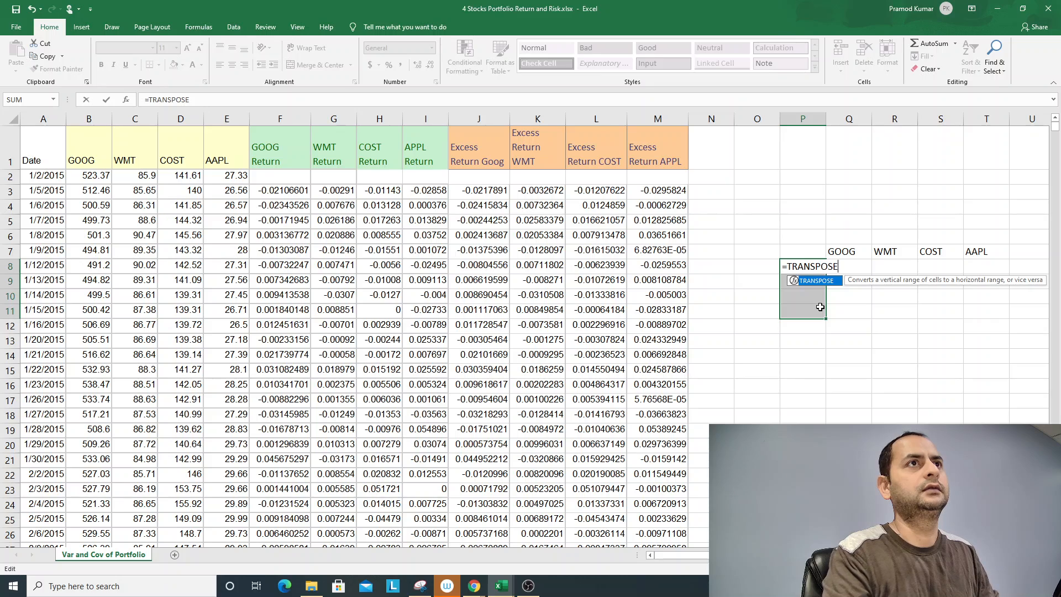
type("(")
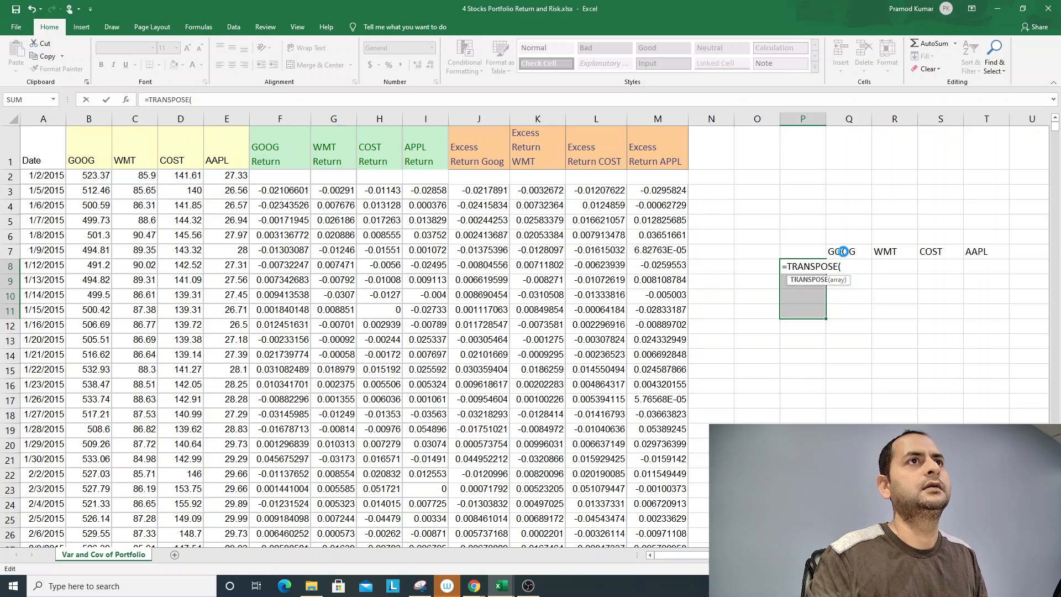
key("Return")
key("Return")
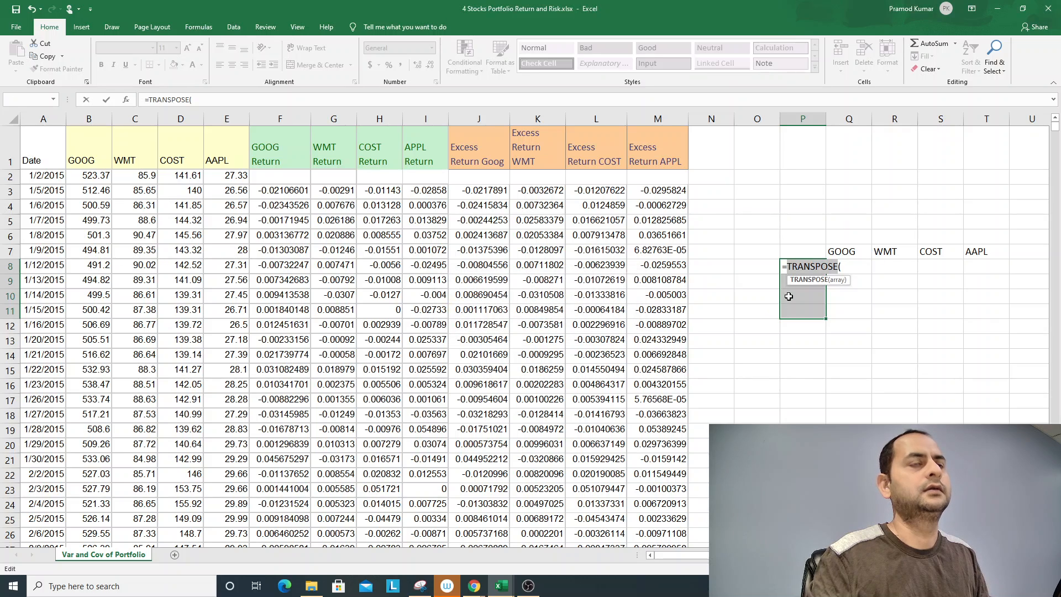
key("shift+Home")
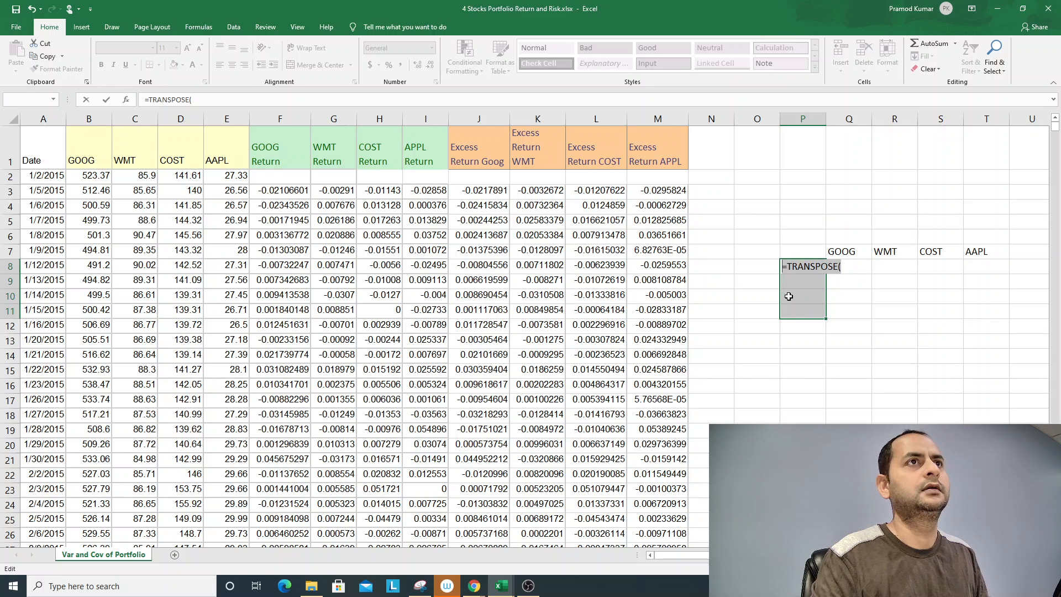
key("Escape")
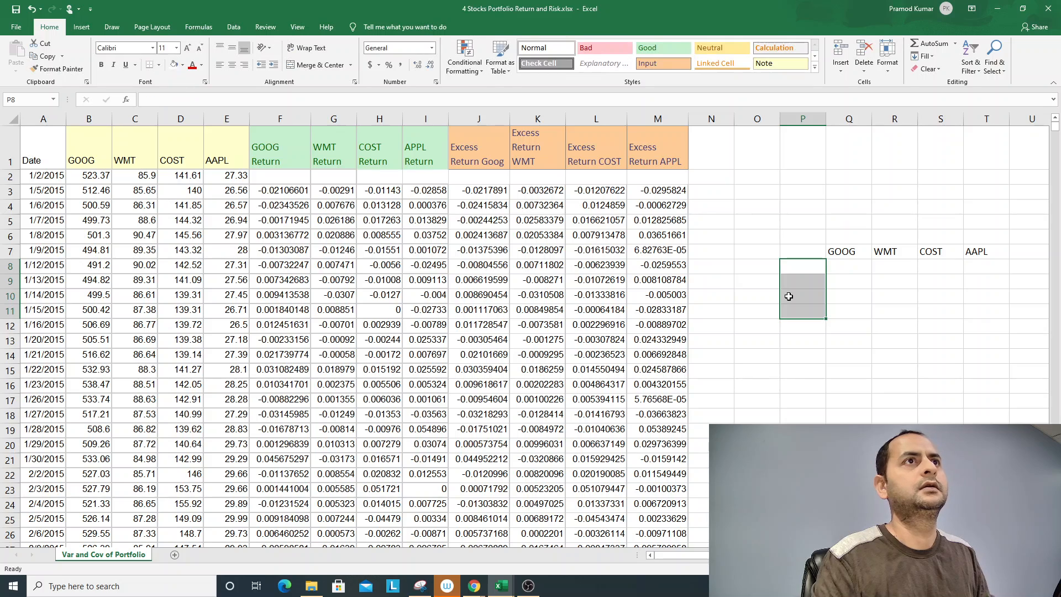
- Enter =TRANSPOSE(Q7:T7) as an array formula across P8:P11 to list the tickers vertically
type("=T")
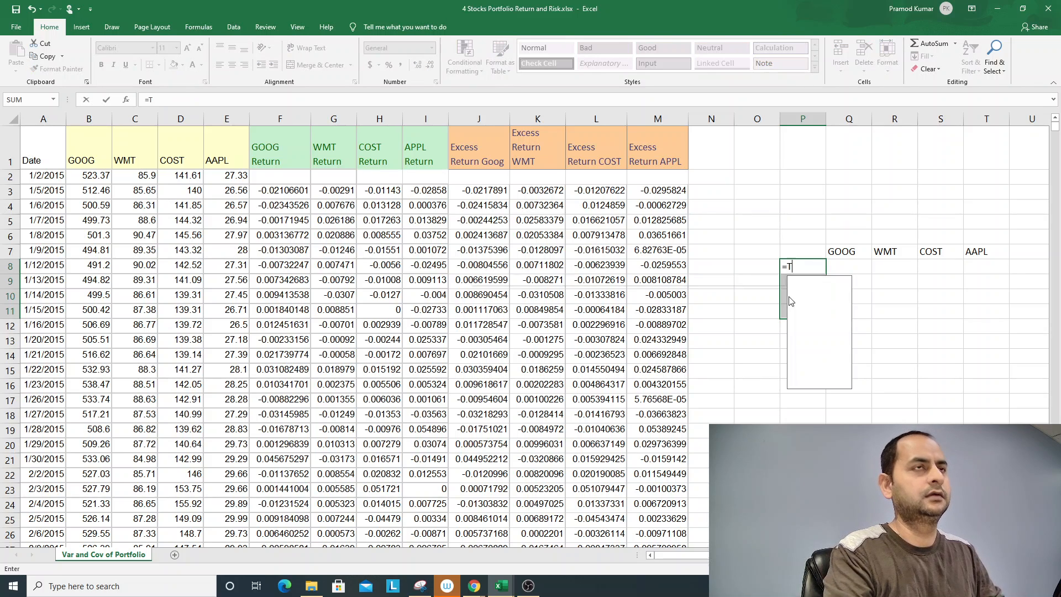
type("RANSPOSE(")
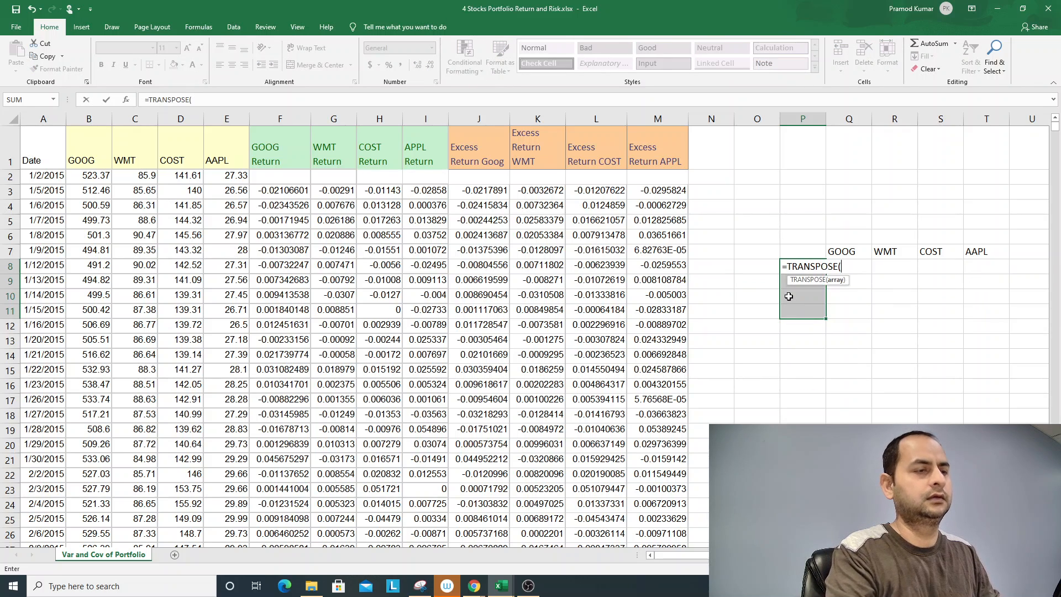
key("Up")
key("Right")
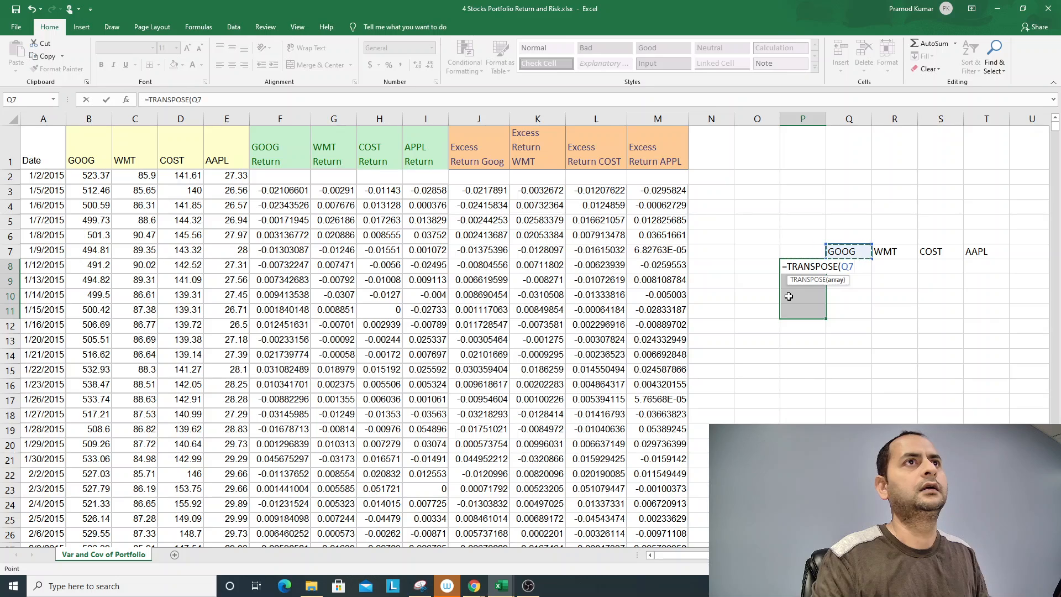
key("shift+Right")
key("shift+Right")
key("shift+Right")
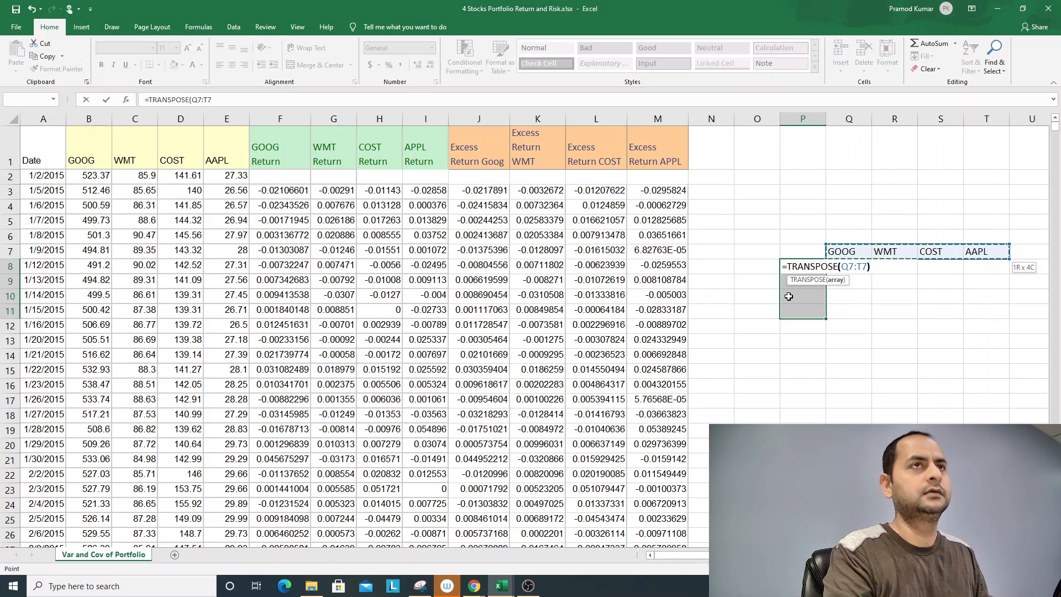
type(")")
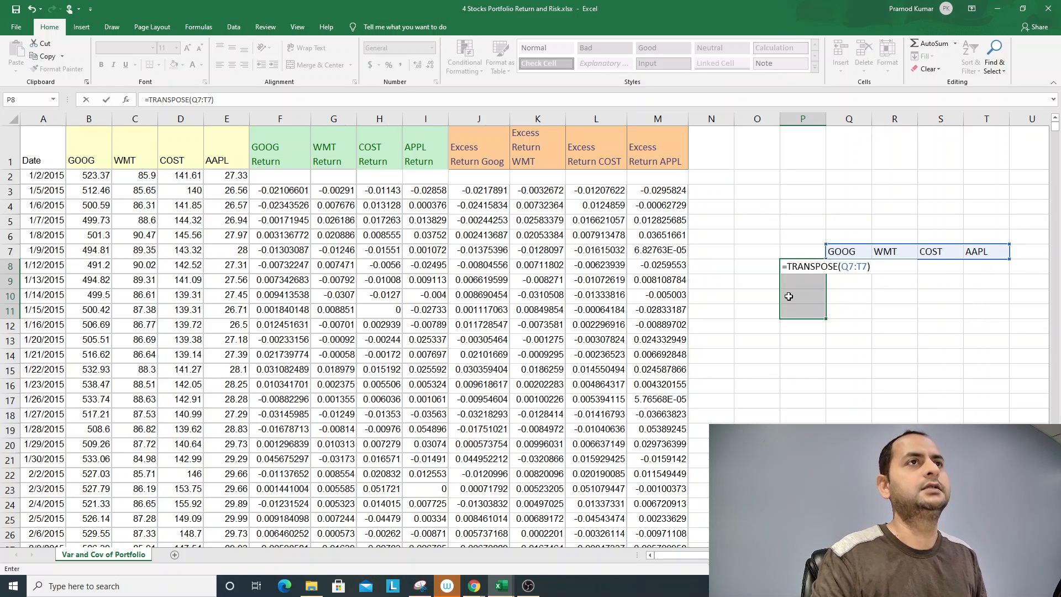
key("ctrl+shift+Return")
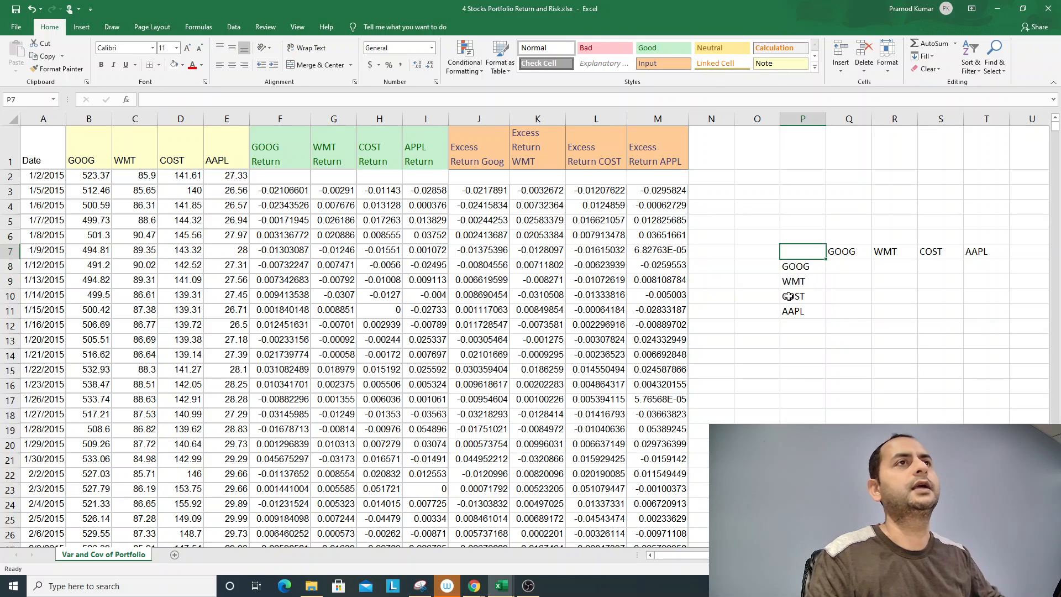
- Check the array formula in the cells of the vertical ticker list in P8:P11
left_click(788, 296)
key("Down")
key("Up")
key("Up")
key("Up")
key("Up")
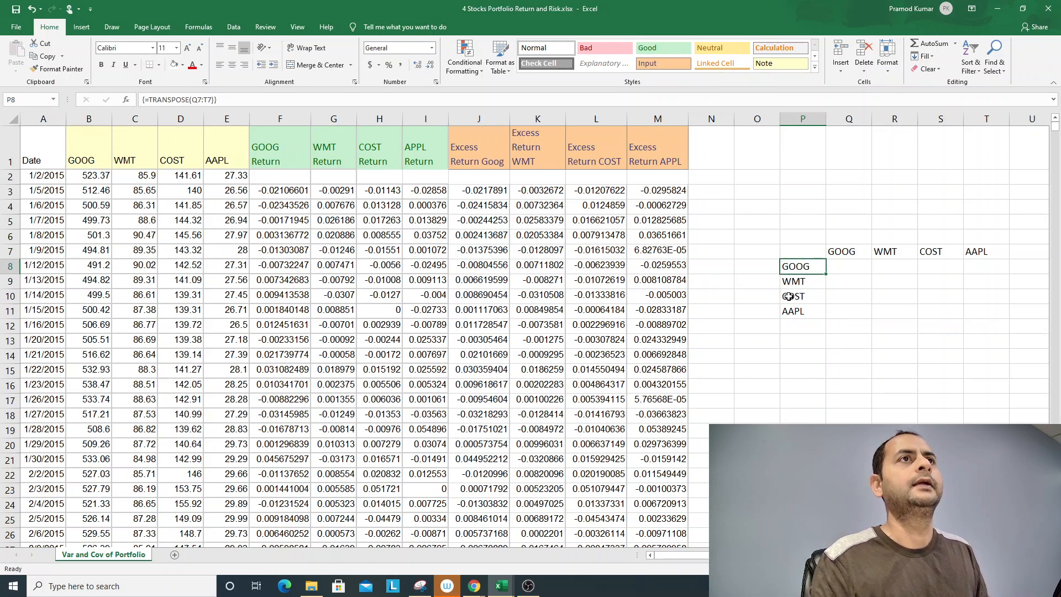
key("Right")
key("Right")
key("Right")
key("Right")
key("Down")
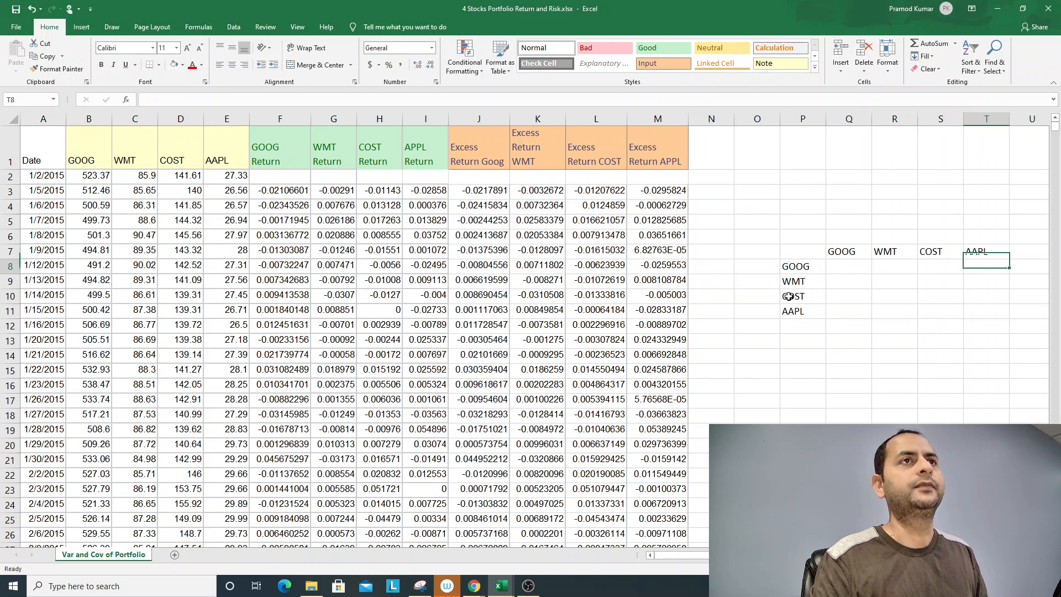
key("Left")
key("Left")
key("Left")
key("Left")
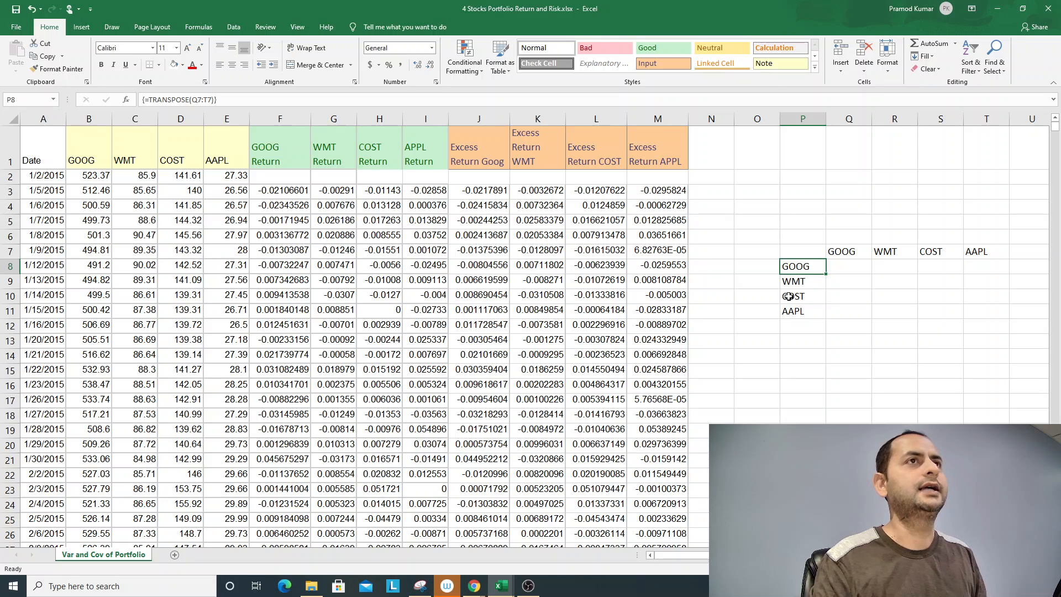
- Enter the title Var-CovMatrix in Q6, above the horizontal ticker headings of the matrix
key("Right")
key("Up")
key("Up")
type("vAR")
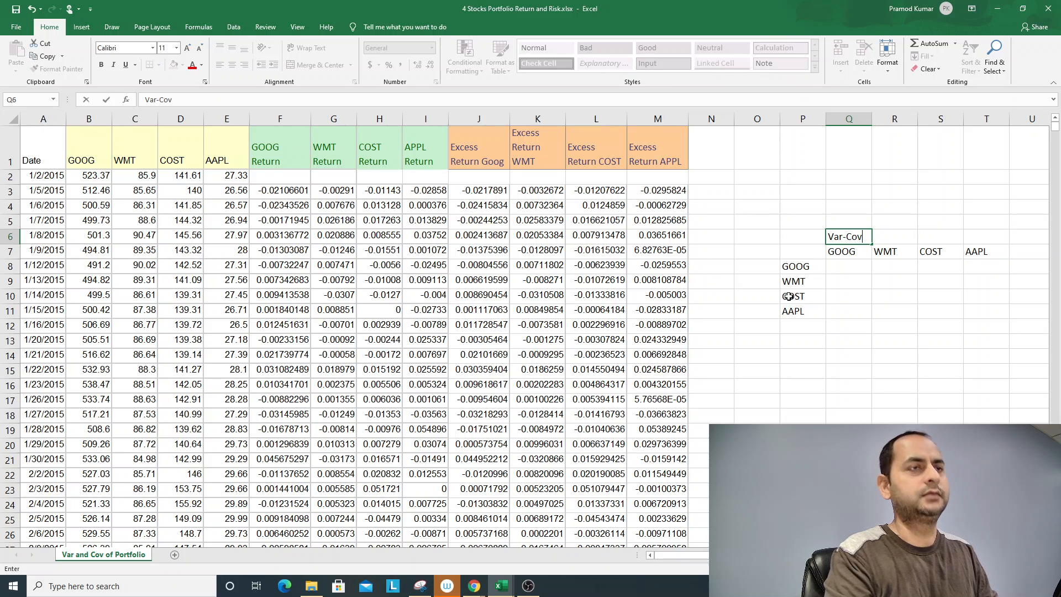
type("-CovMatr")
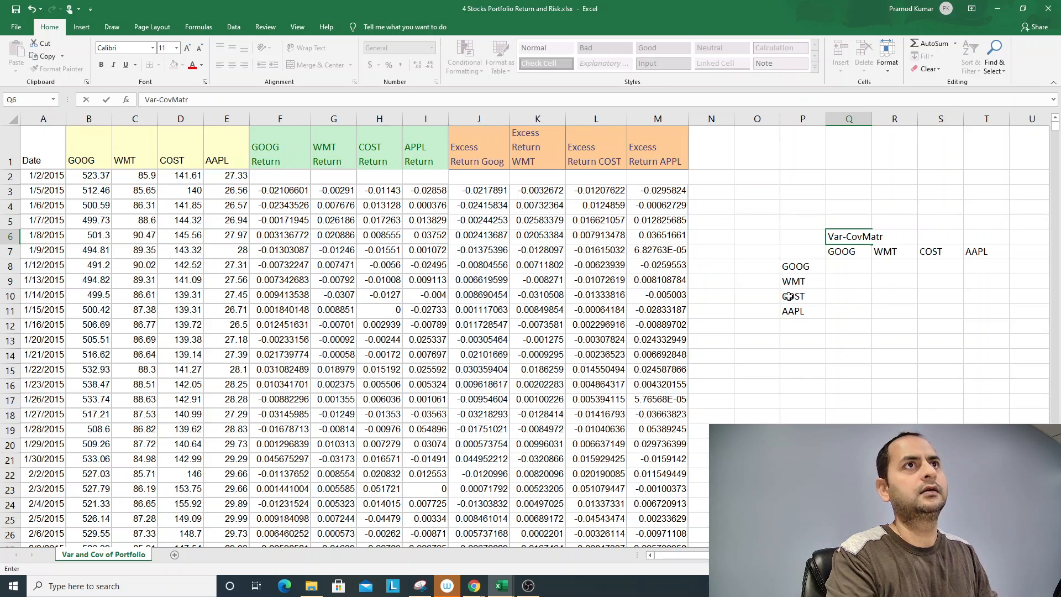
key("Left")
key("Left")
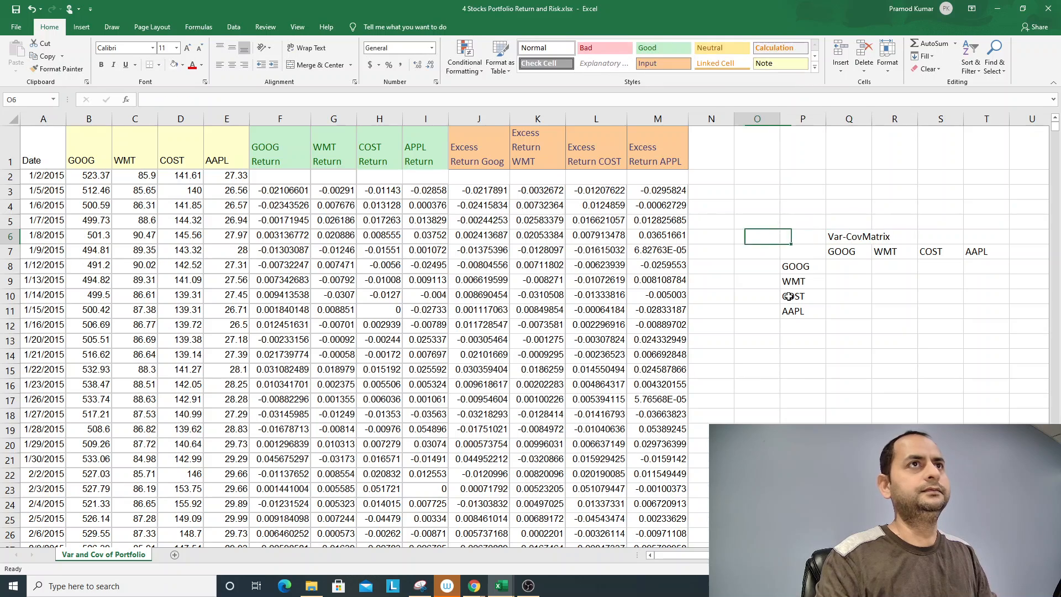
key("Right")
key("Right")
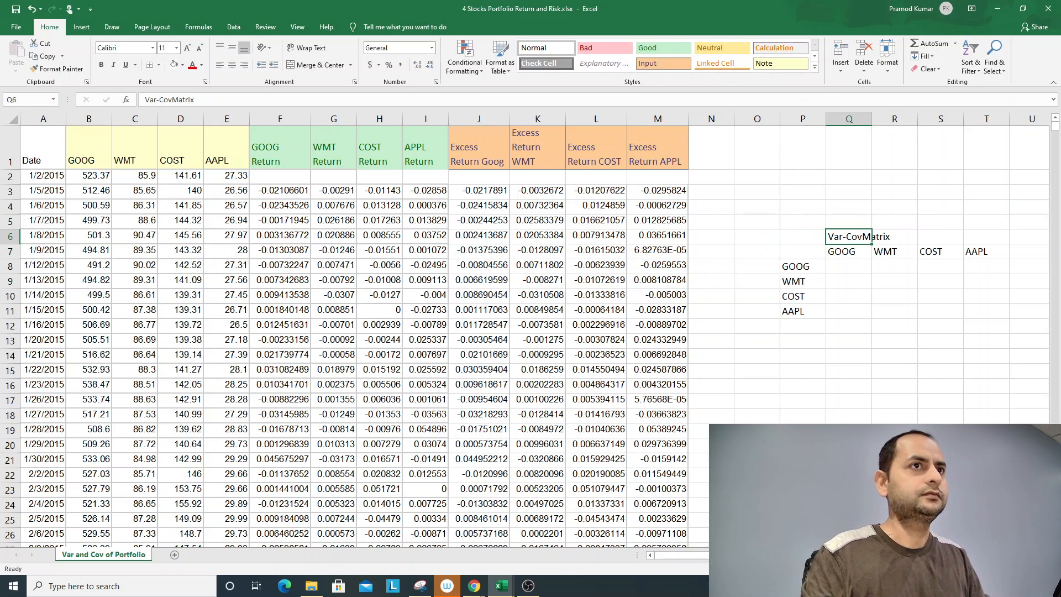
- Paste the picture of the sample covariance formula onto the sheet, over the stock data
key("ctrl+v")
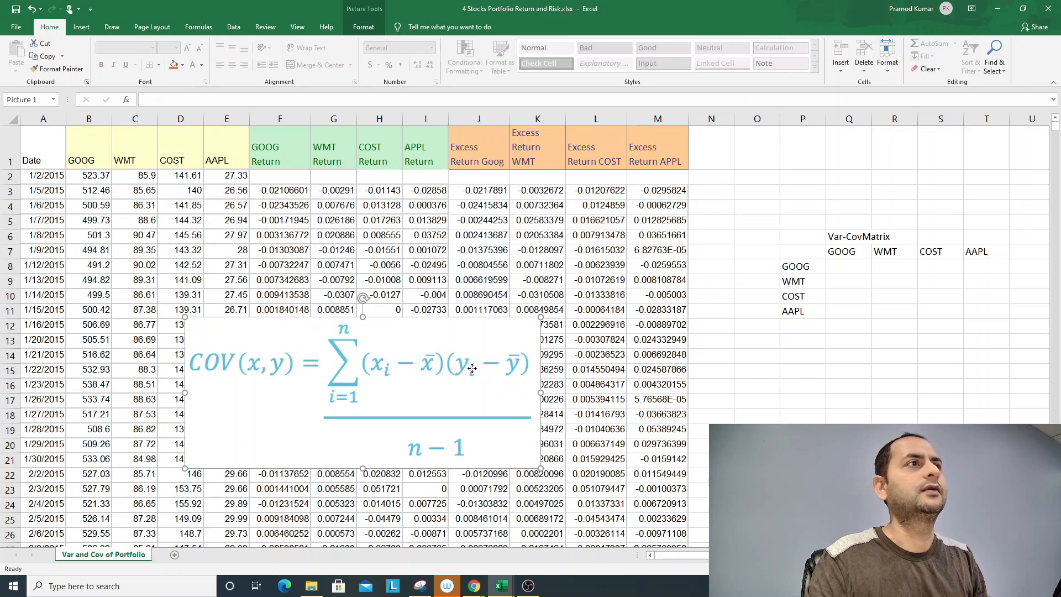
scroll(517, 392, "down", 1)
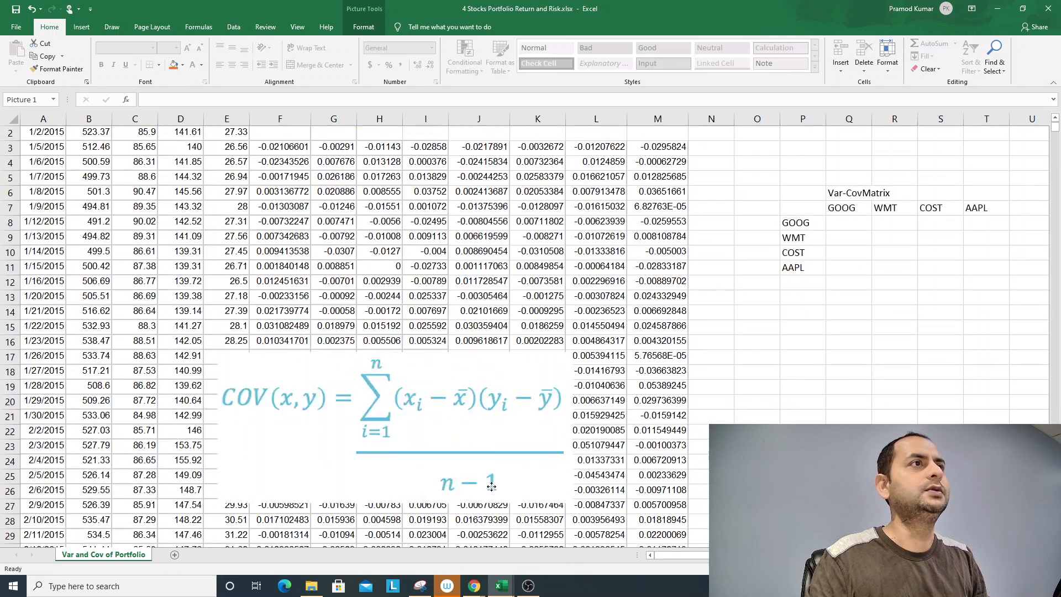
scroll(583, 360, "up", 1)
left_click(851, 267)
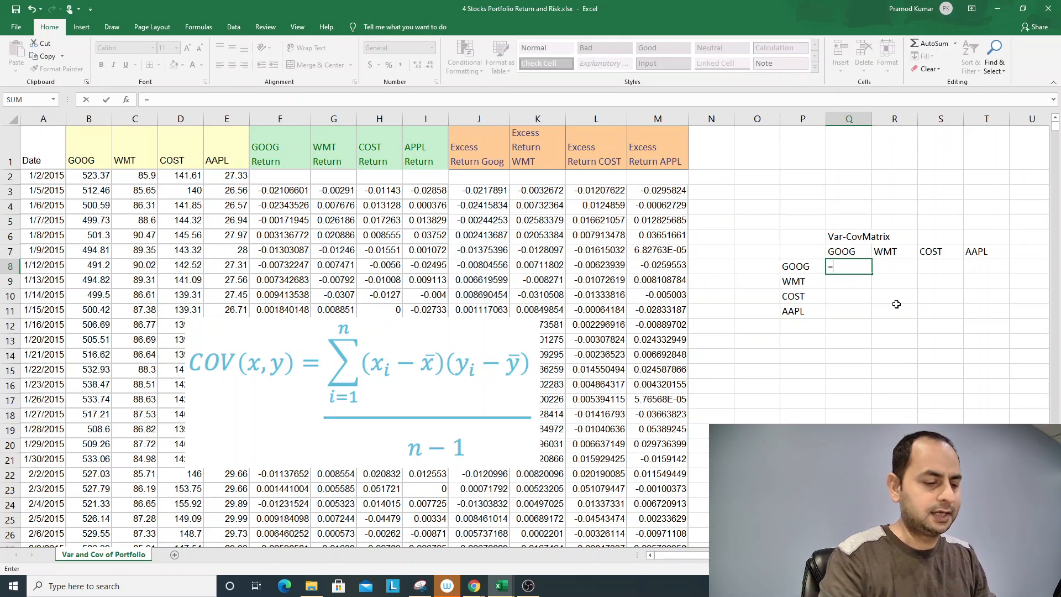
type("=m")
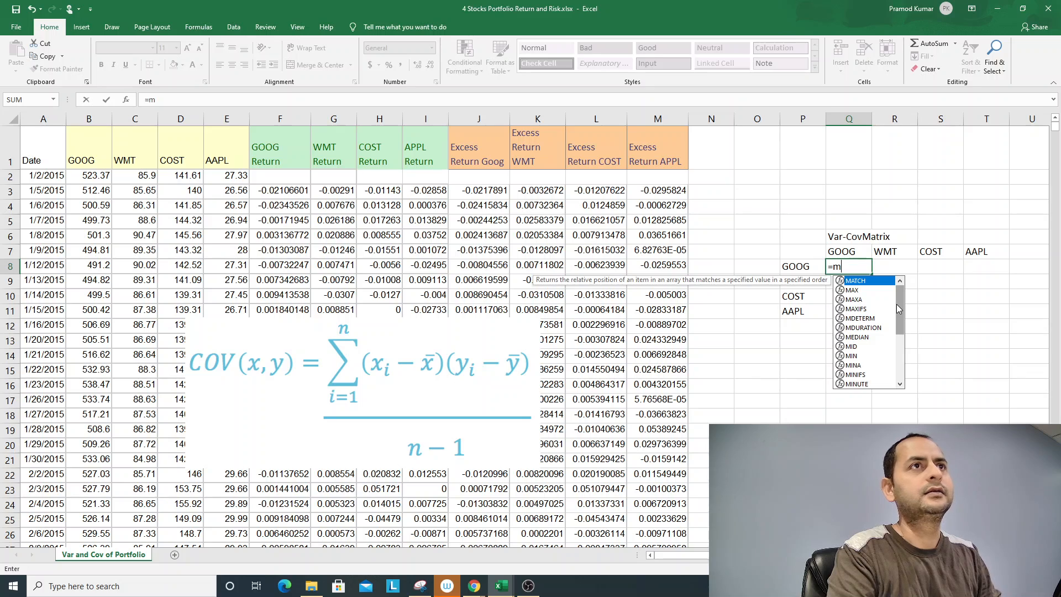
type("mult")
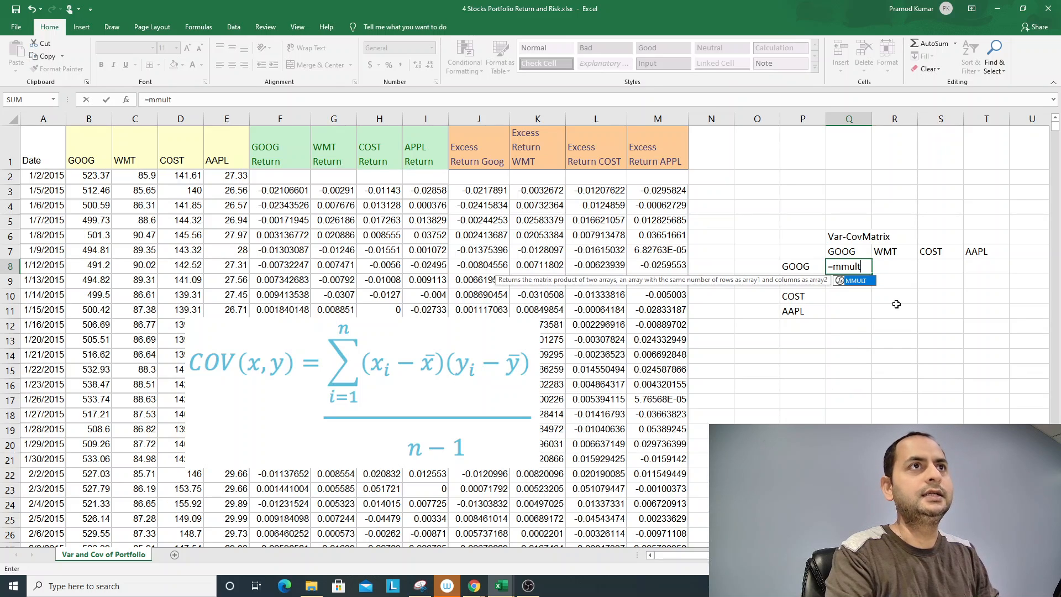
type("(transpose")
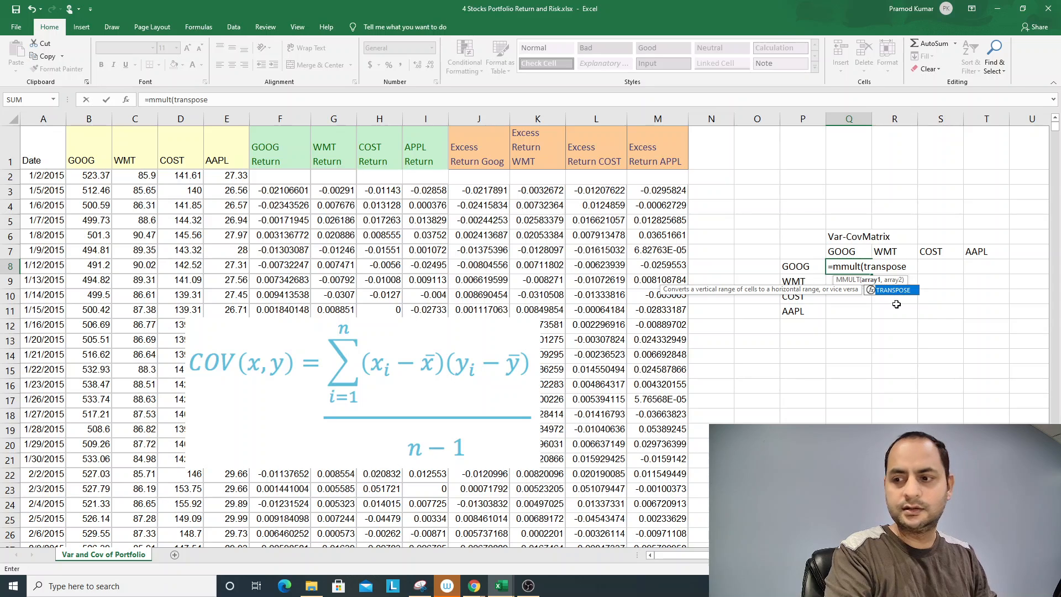
type("(")
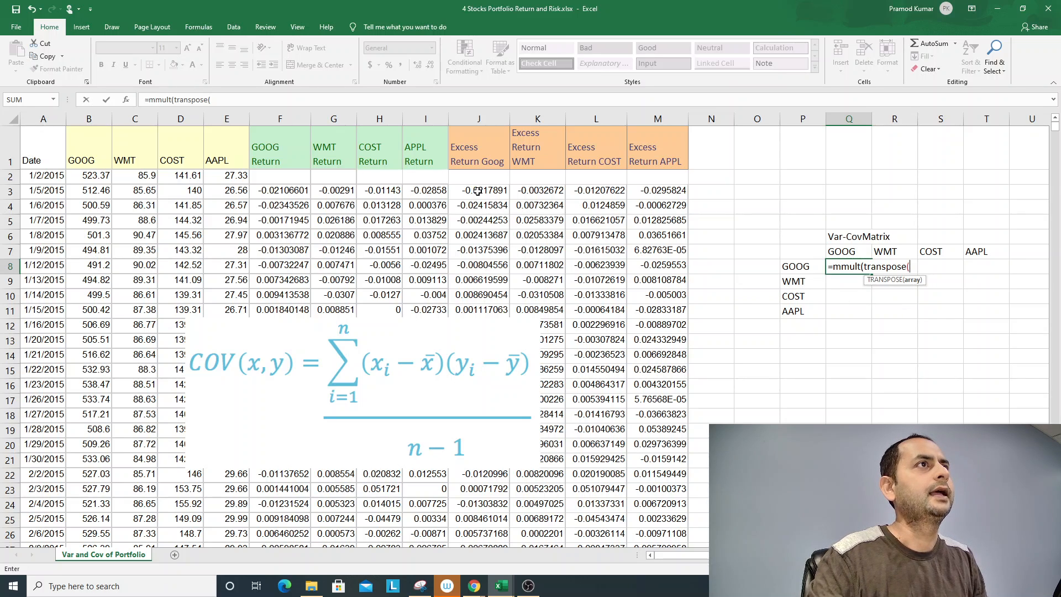
left_click_drag(477, 191, 645, 311)
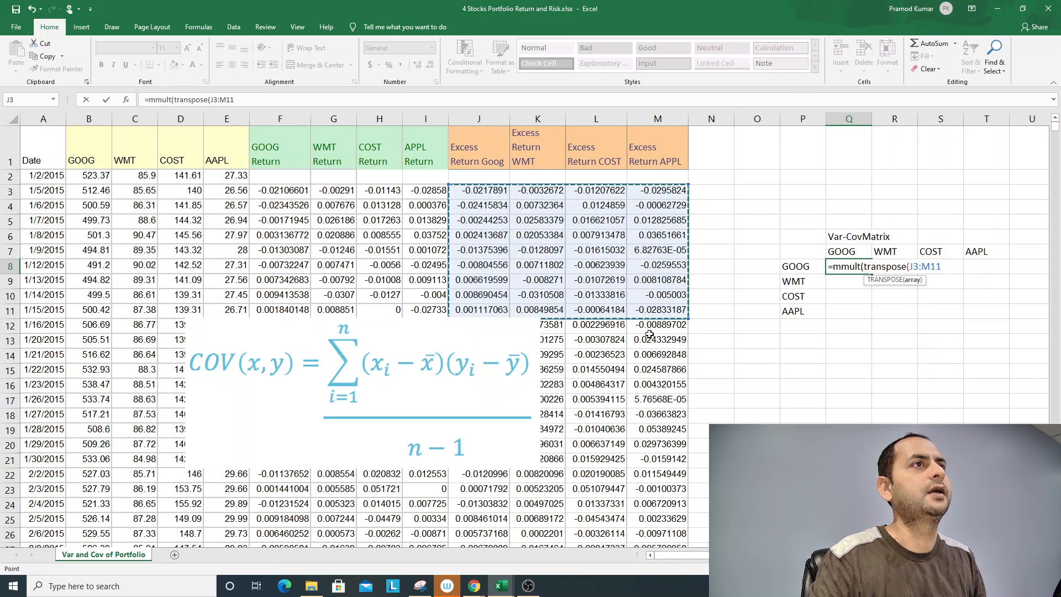
key("ctrl+shift+Down")
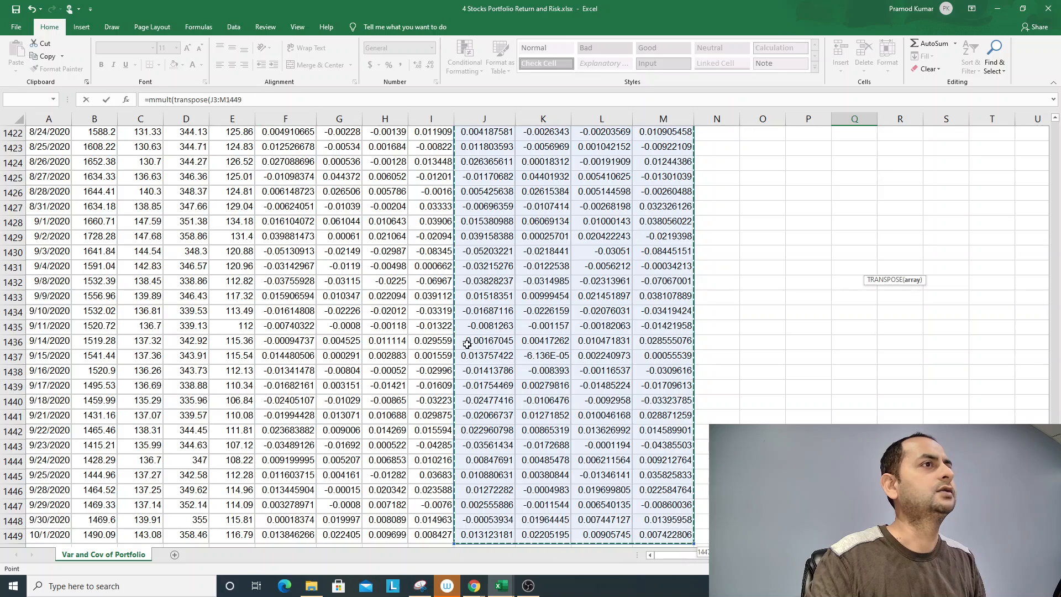
scroll(392, 236, "down", 2)
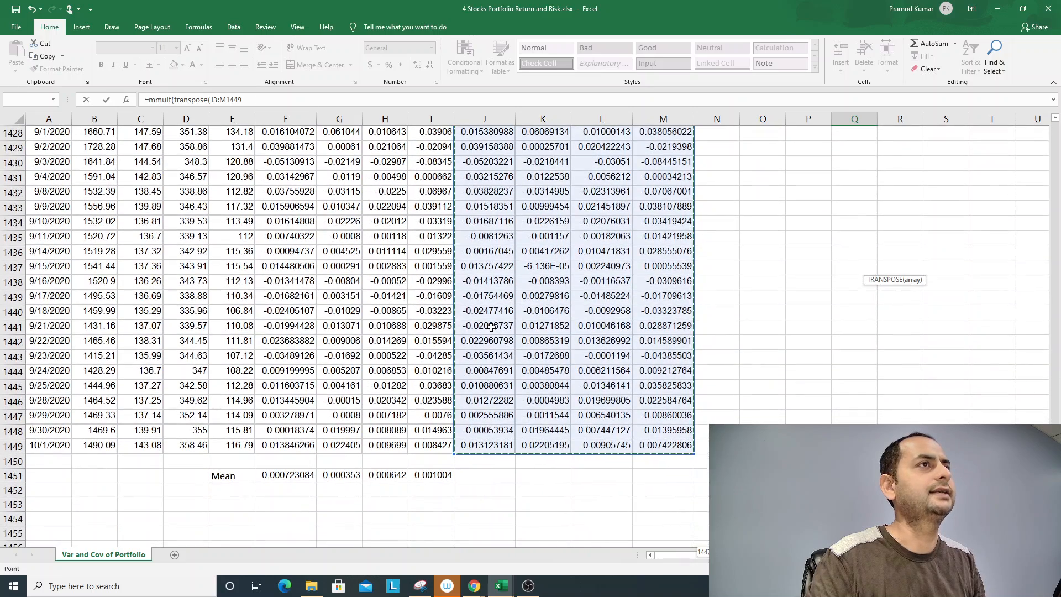
scroll(489, 329, "up", 5)
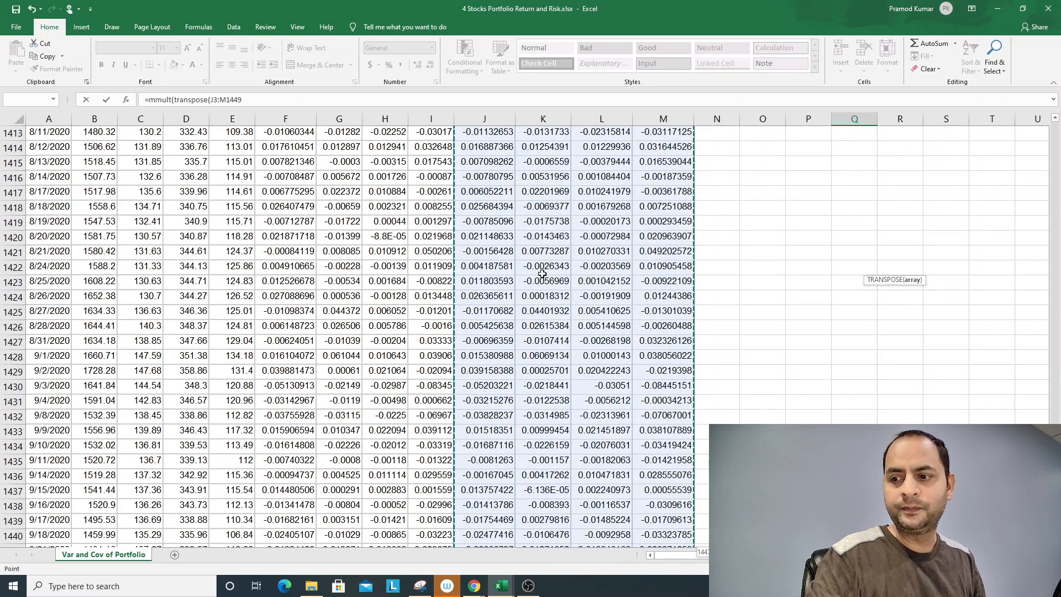
type(")")
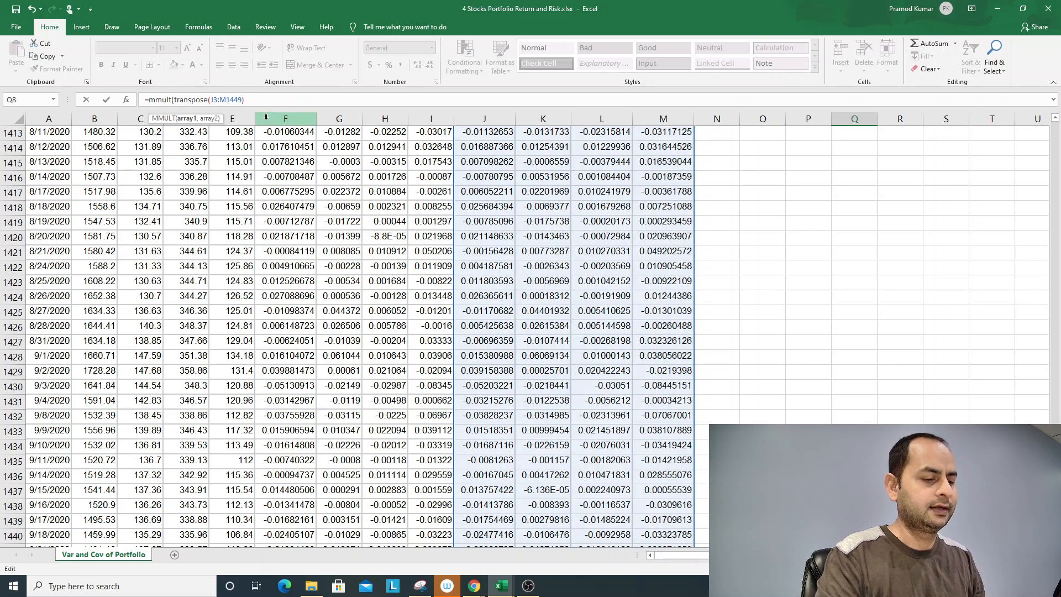
type(",")
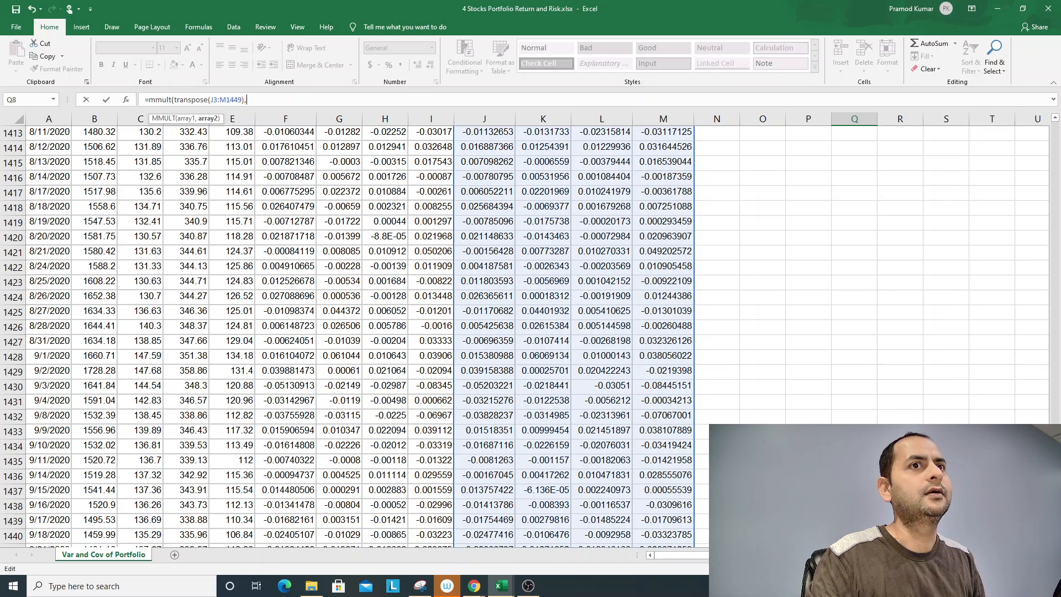
left_click_drag(1055, 531, 1059, 121)
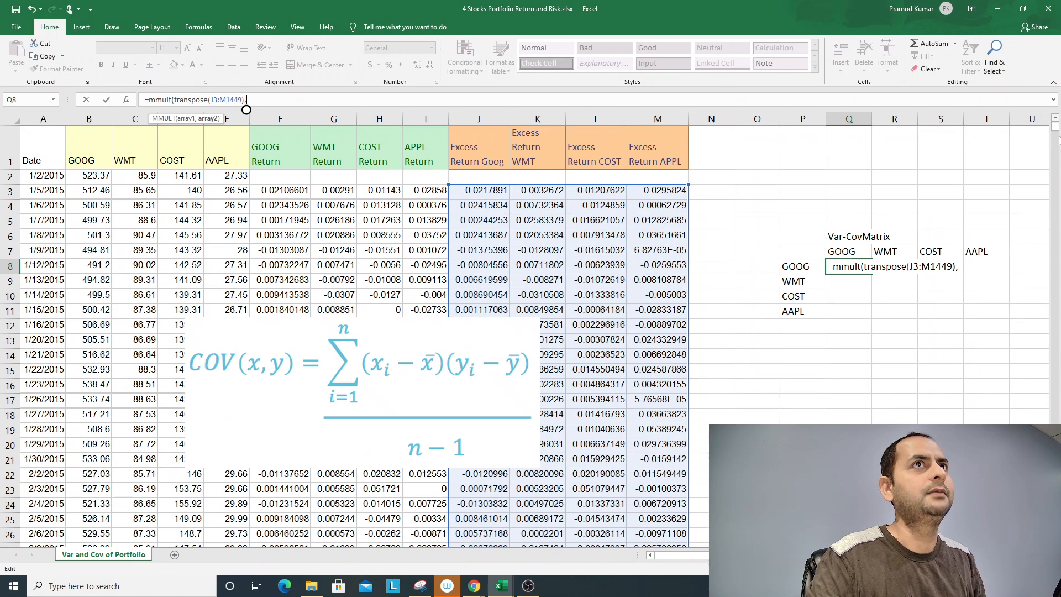
left_click(476, 190)
key("shift+Right")
key("shift+Right")
key("shift+Right")
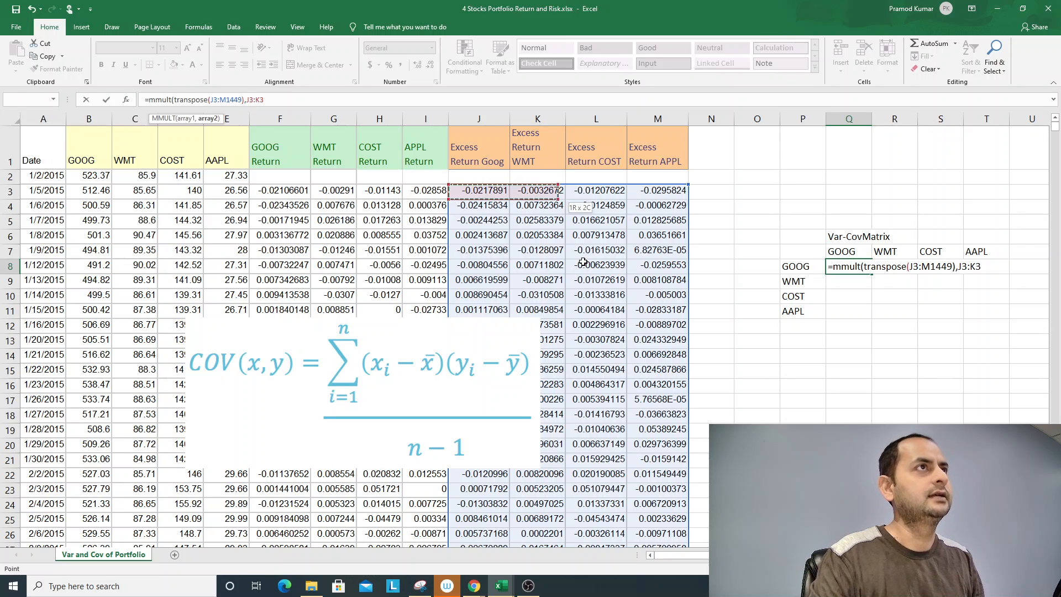
key("ctrl+shift+Down")
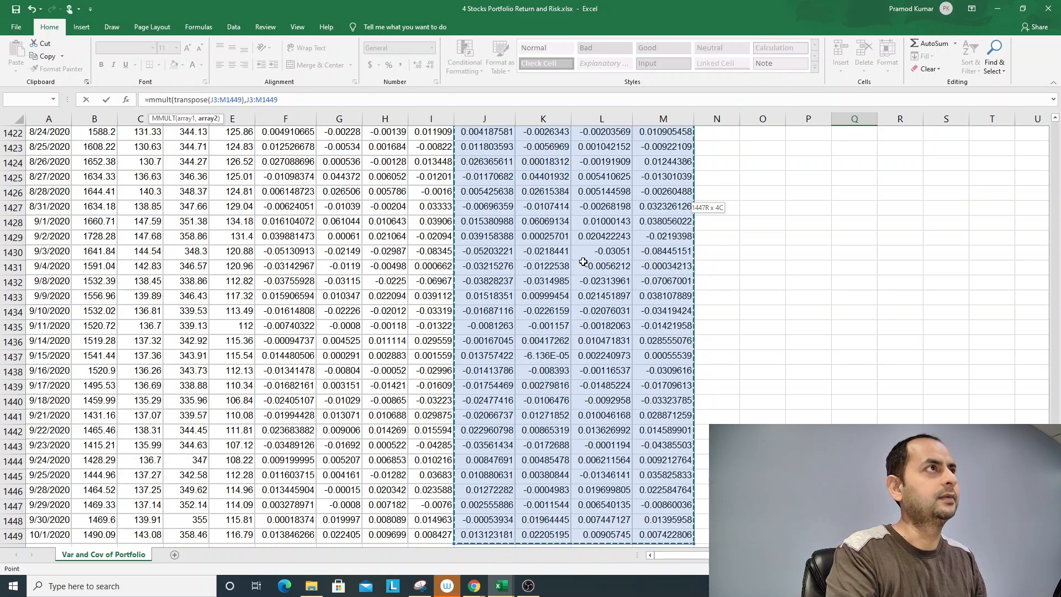
type(")")
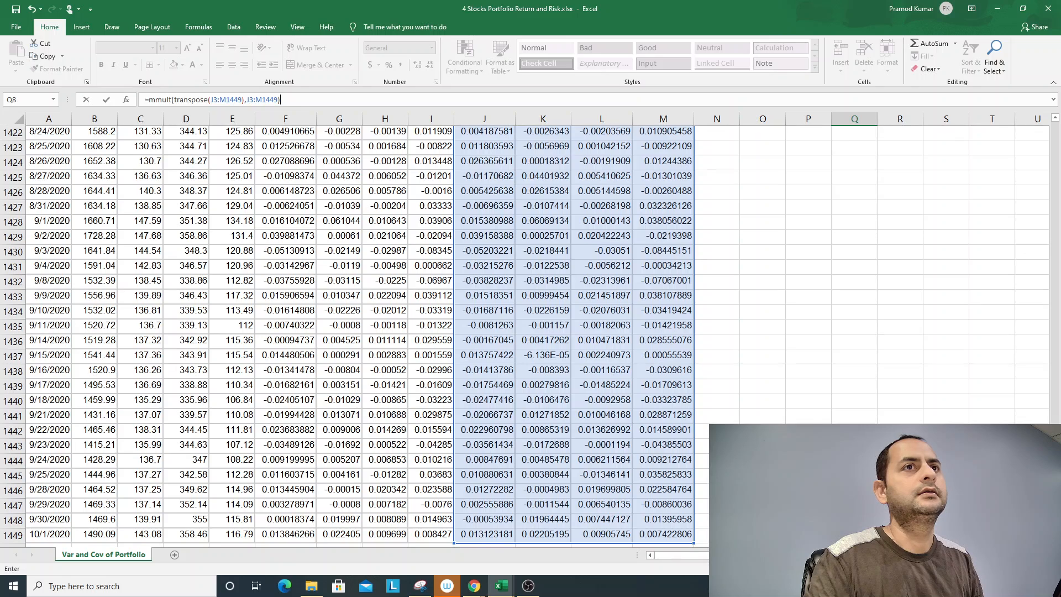
key("ctrl+shift+Return")
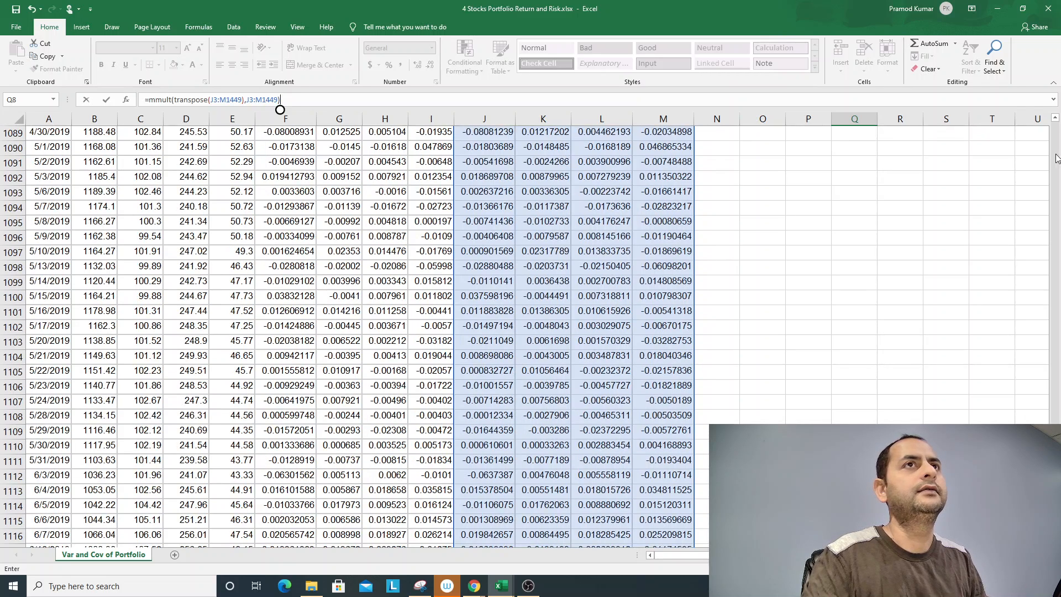
key("Escape")
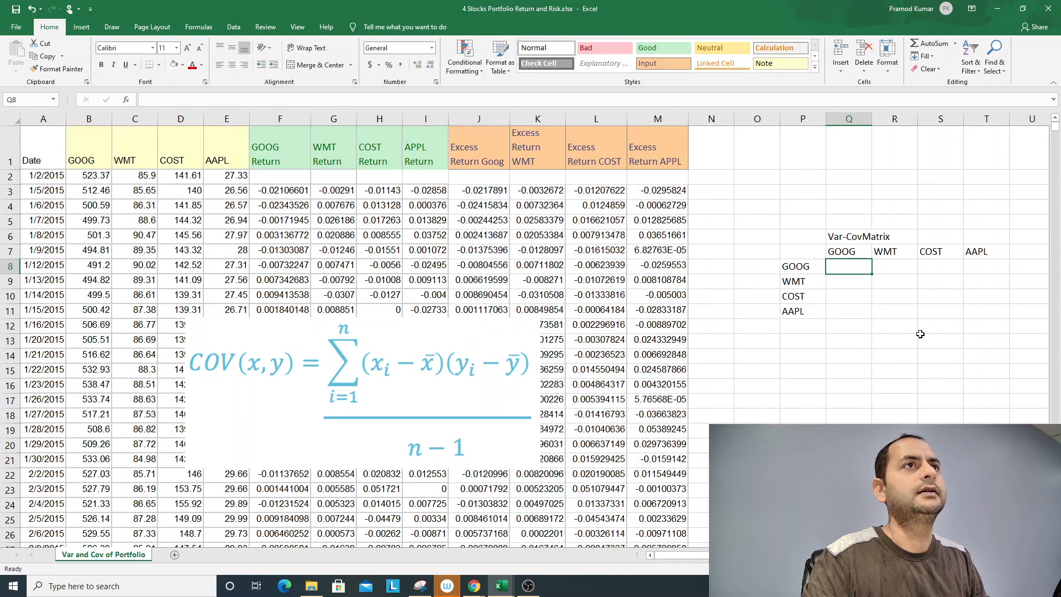
- Start an MMULT formula across the matrix range Q8:T11 with TRANSPOSE(J3:M1449), the transposed excess returns, as its first array
left_click_drag(845, 266, 978, 305)
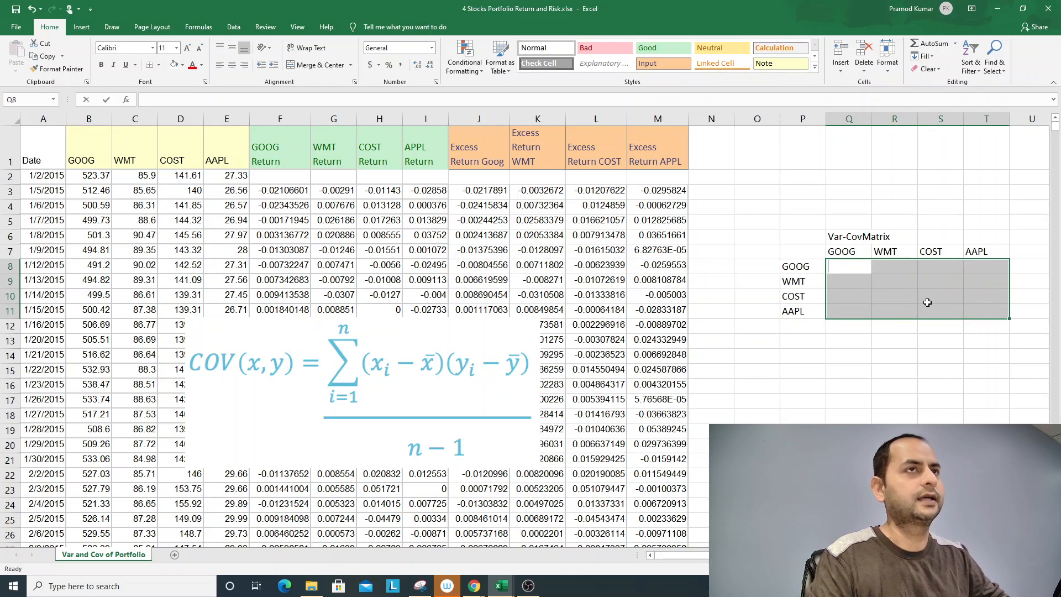
key("F2")
type("=")
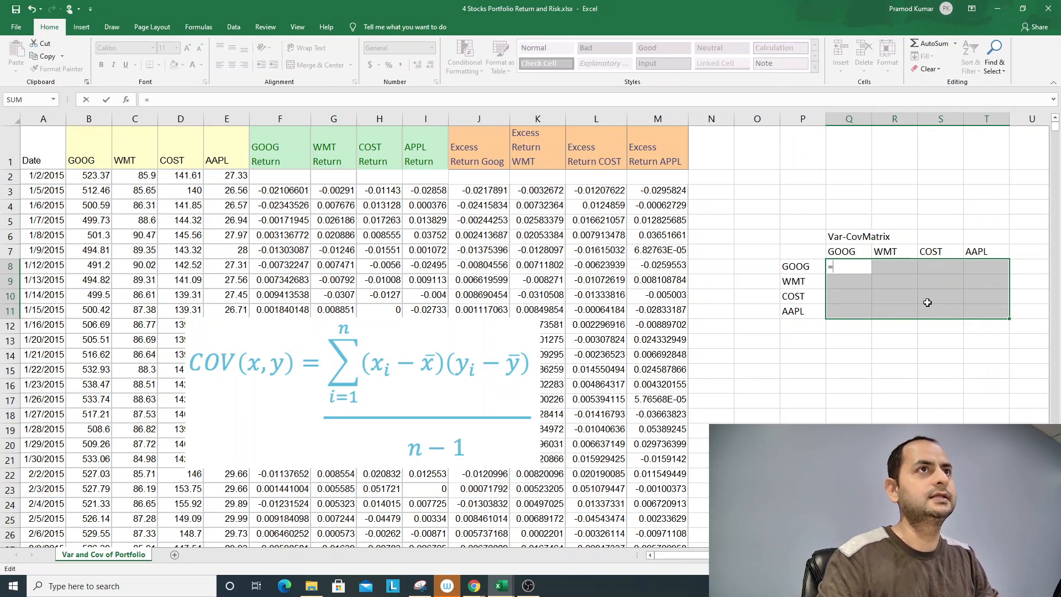
type("mm")
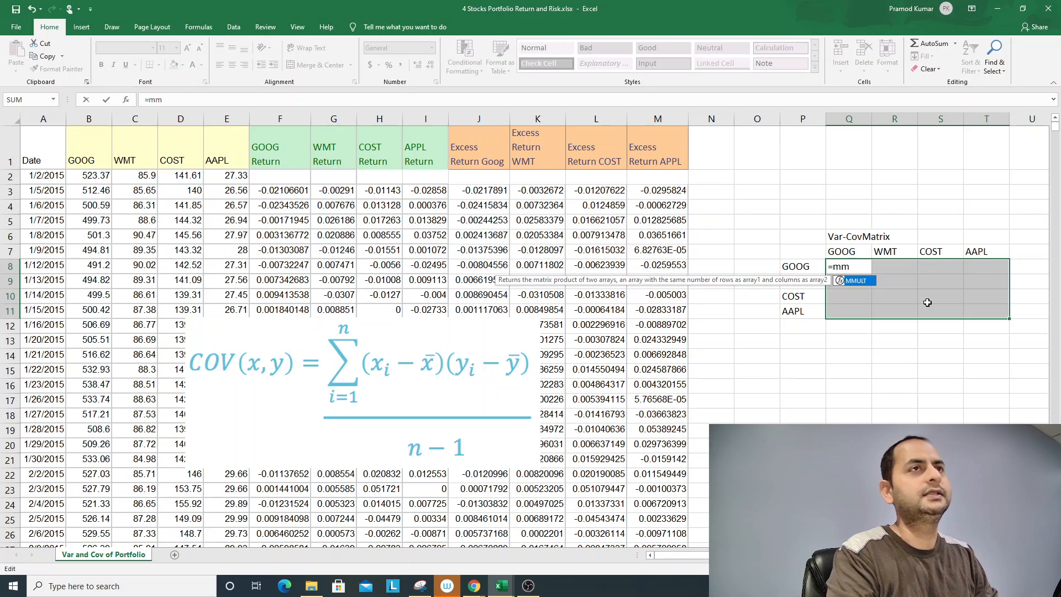
type("ult")
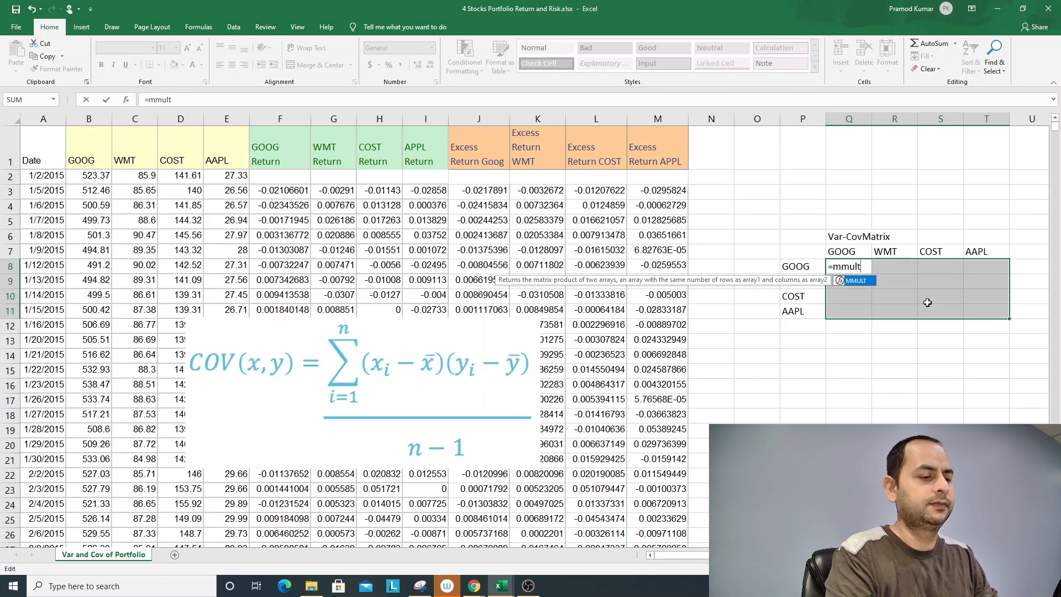
type("(transpose")
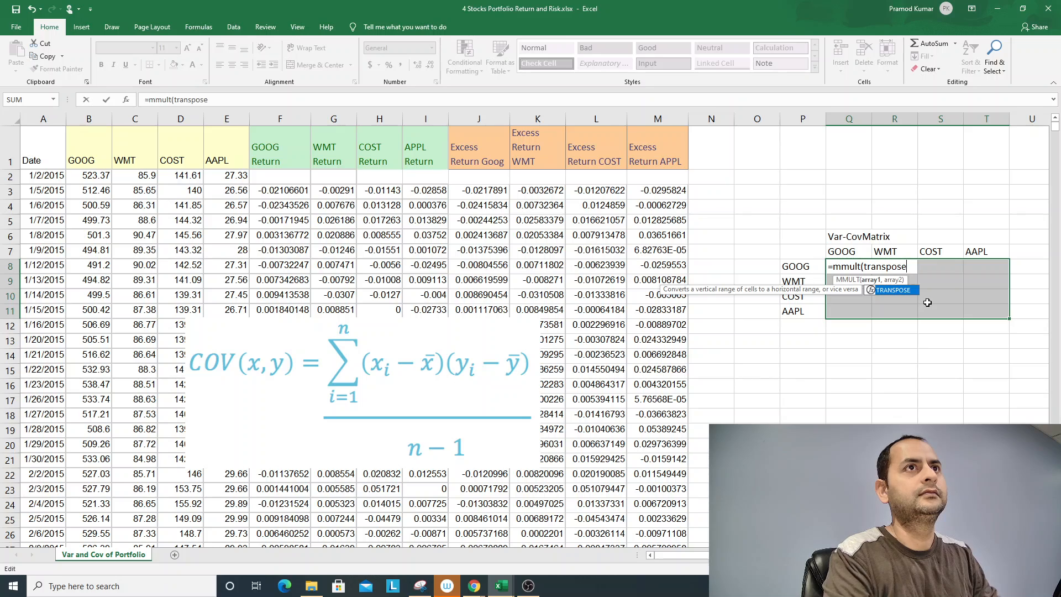
type("(")
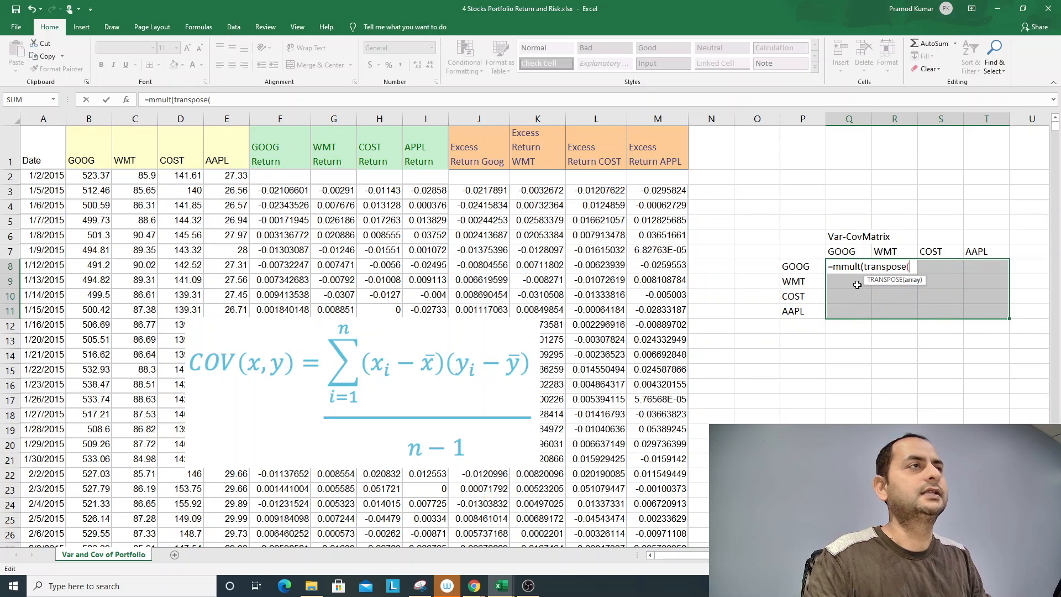
left_click_drag(478, 189, 629, 359)
key("ctrl+shift+Down")
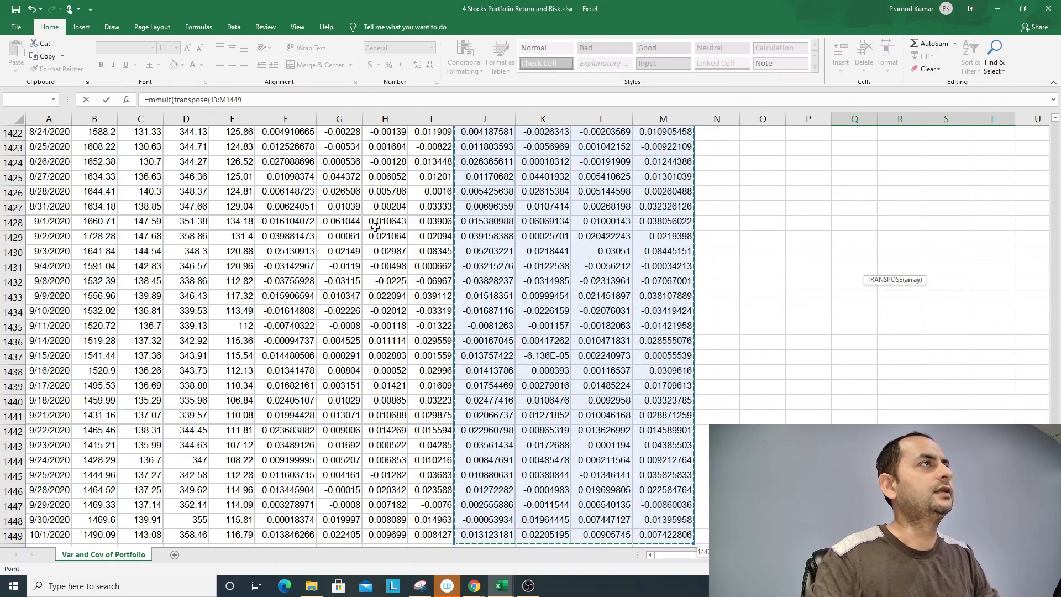
key("F2")
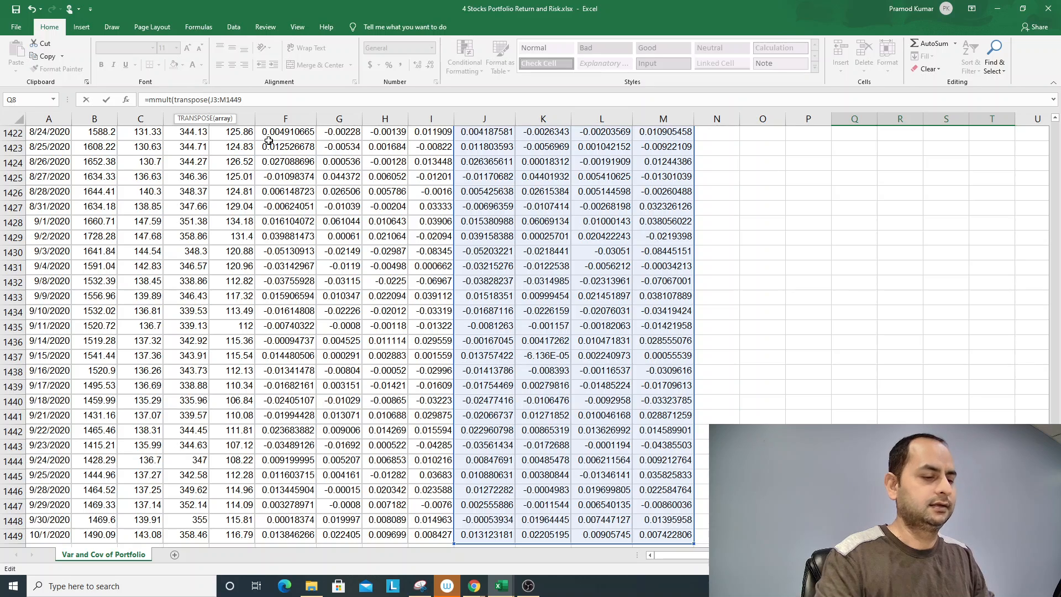
type(")")
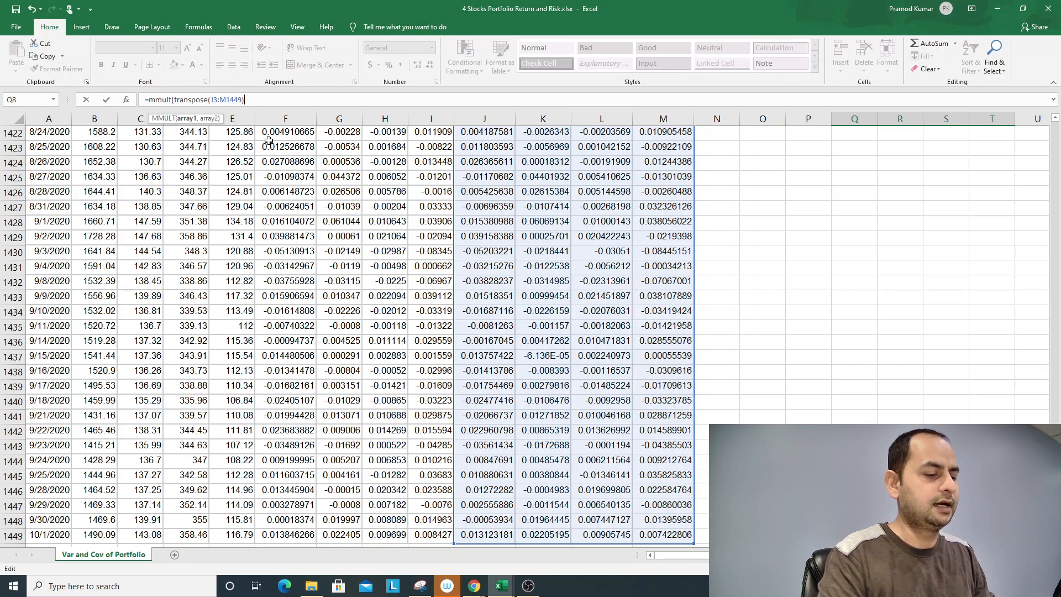
type(",")
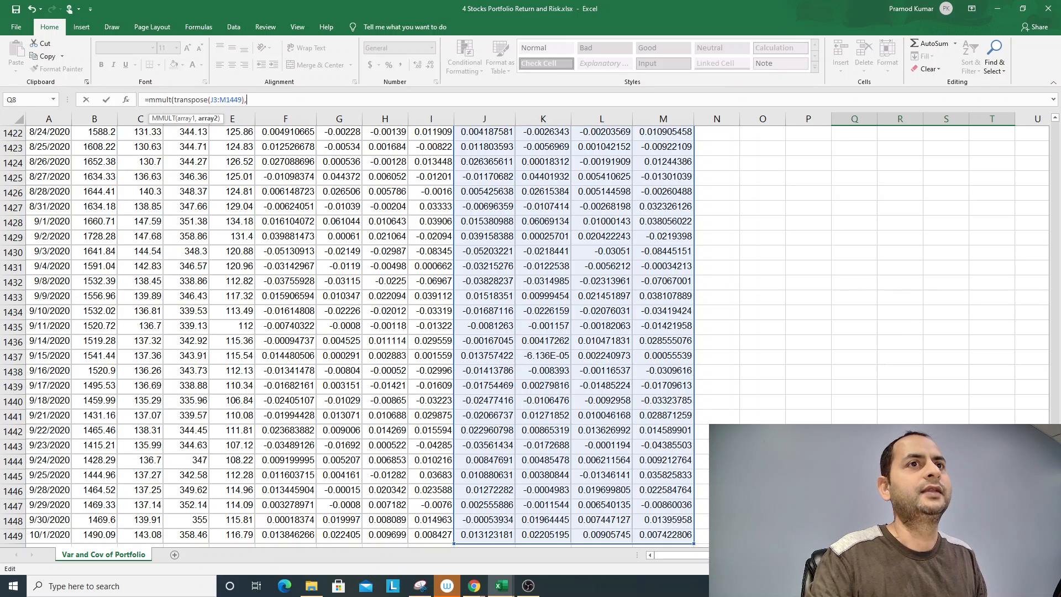
- Complete the MMULT formula with the excess returns J3:M1449 as its second array and enter it as an array formula across Q8:T11
left_click_drag(1050, 373, 1055, 137)
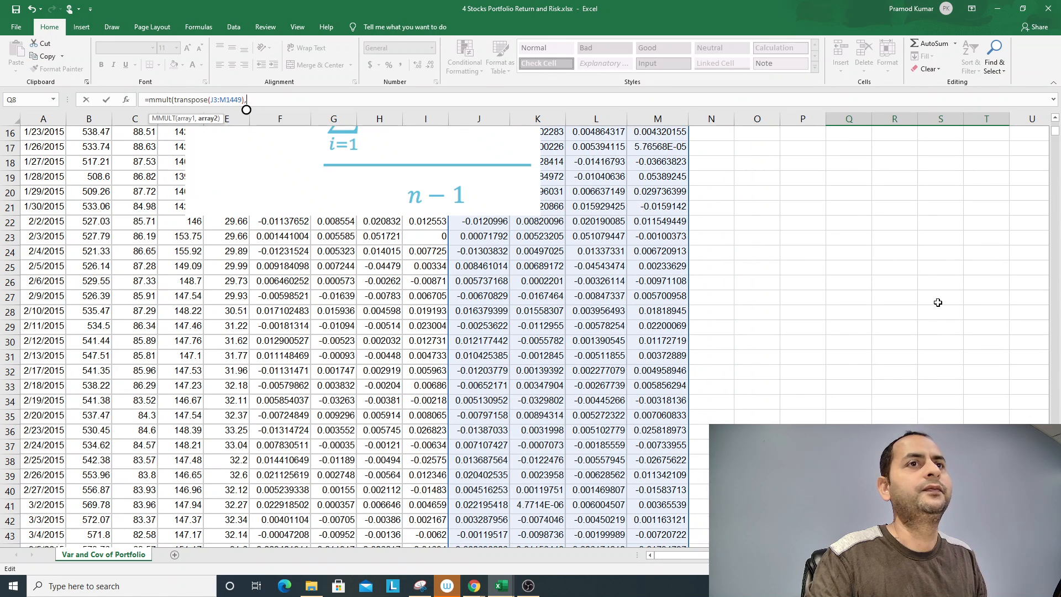
left_click_drag(1055, 137, 1055, 128)
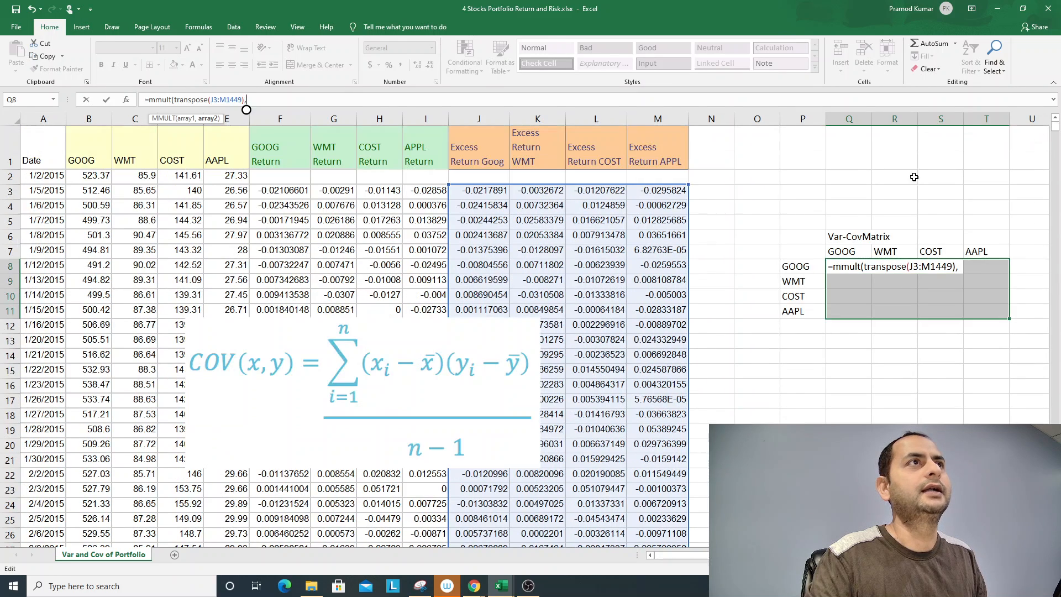
left_click_drag(477, 191, 663, 339)
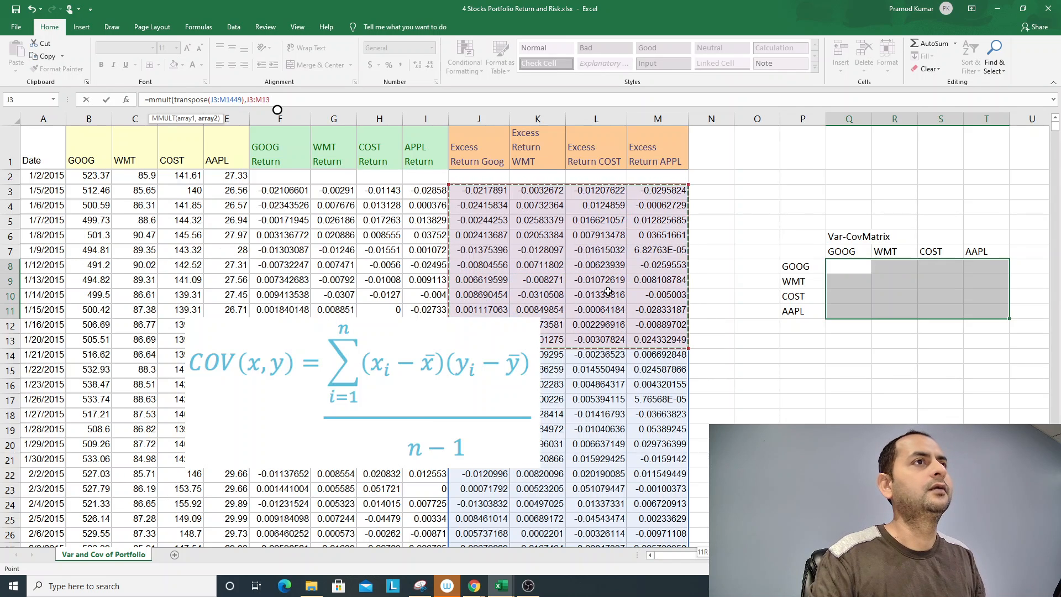
key("ctrl+shift+Down")
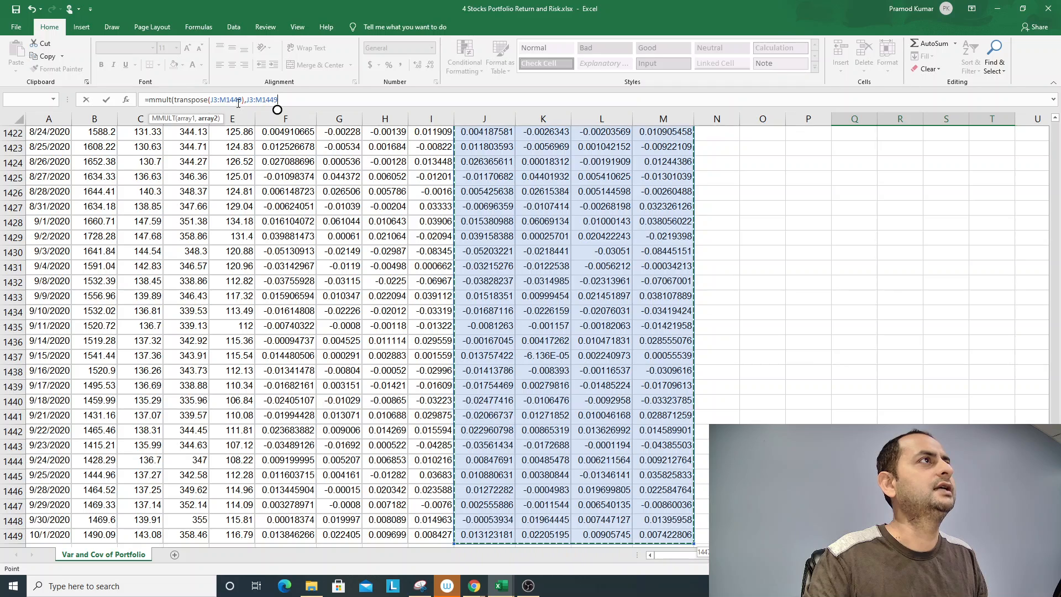
left_click(286, 100)
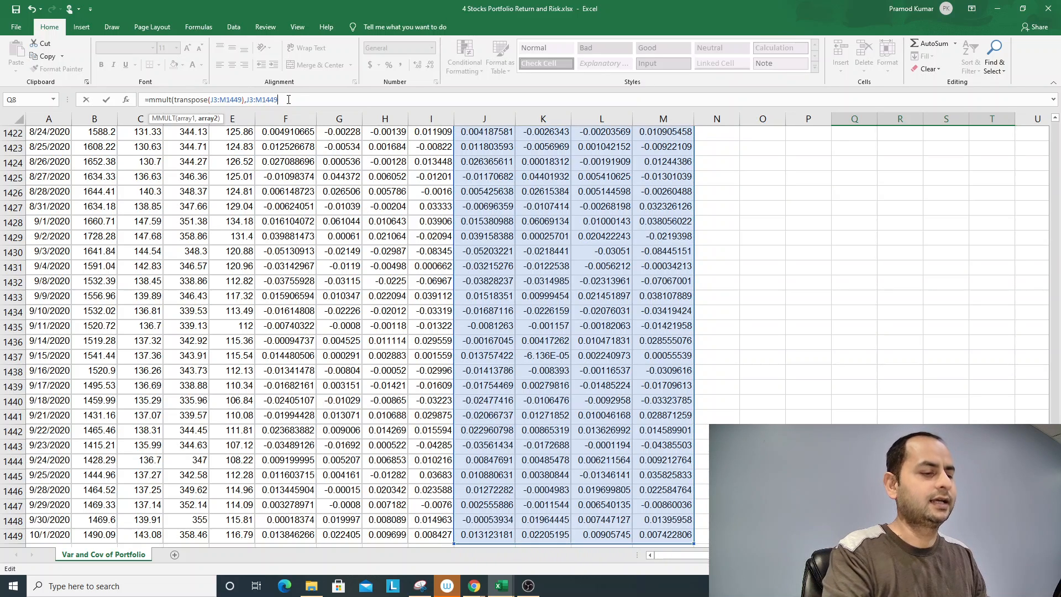
type(")")
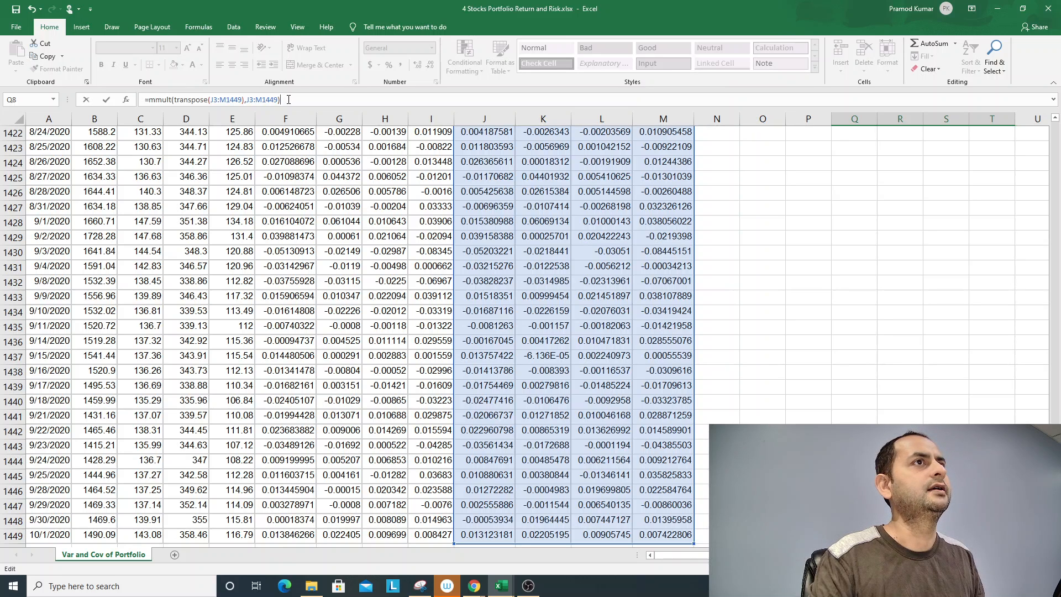
key("ctrl+shift+Return")
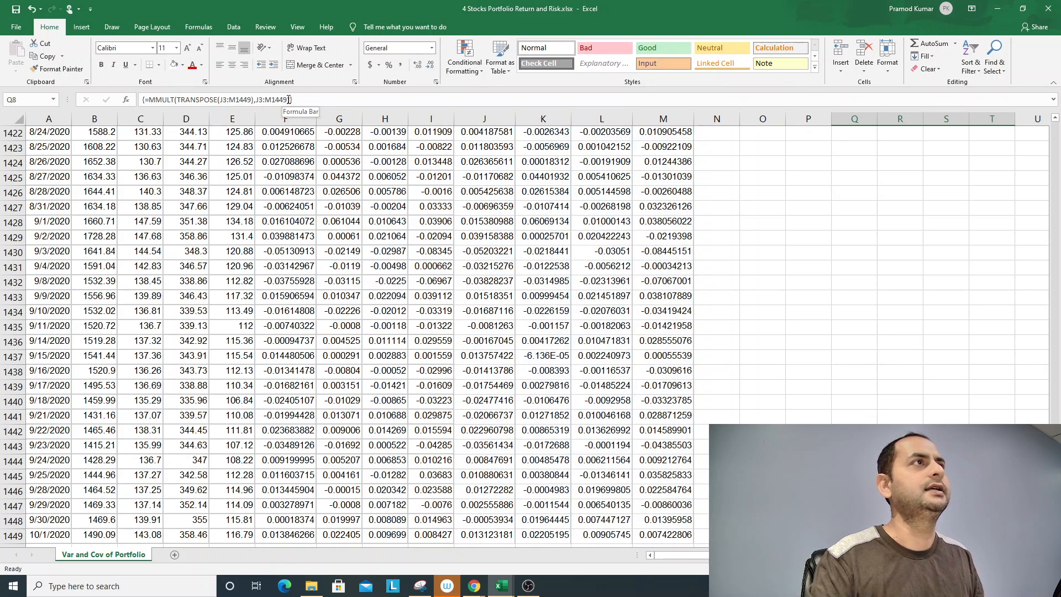
scroll(634, 294, "up", 10)
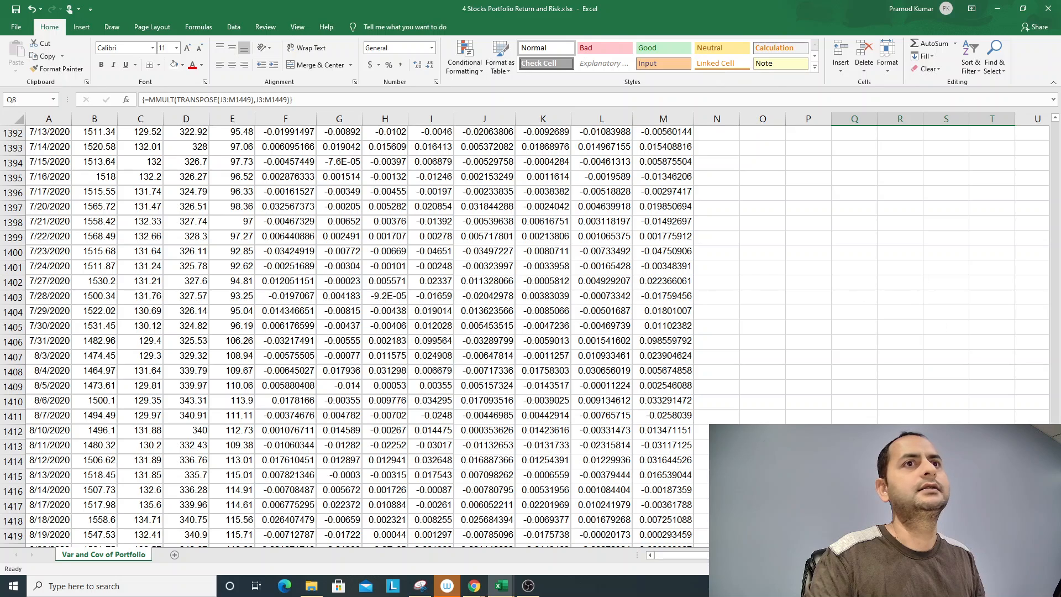
left_click(840, 355)
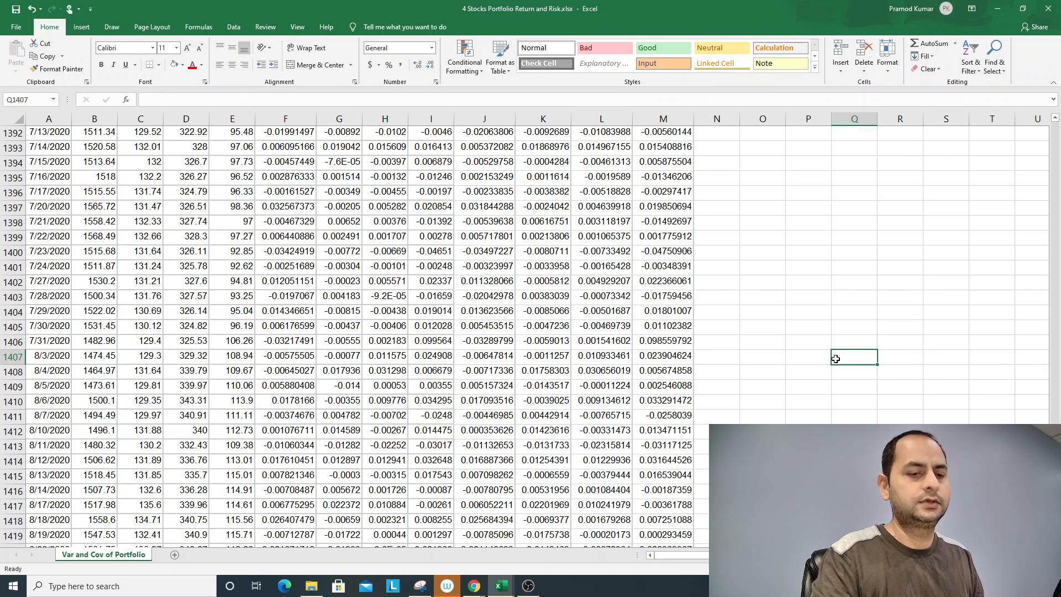
key("ctrl+Home")
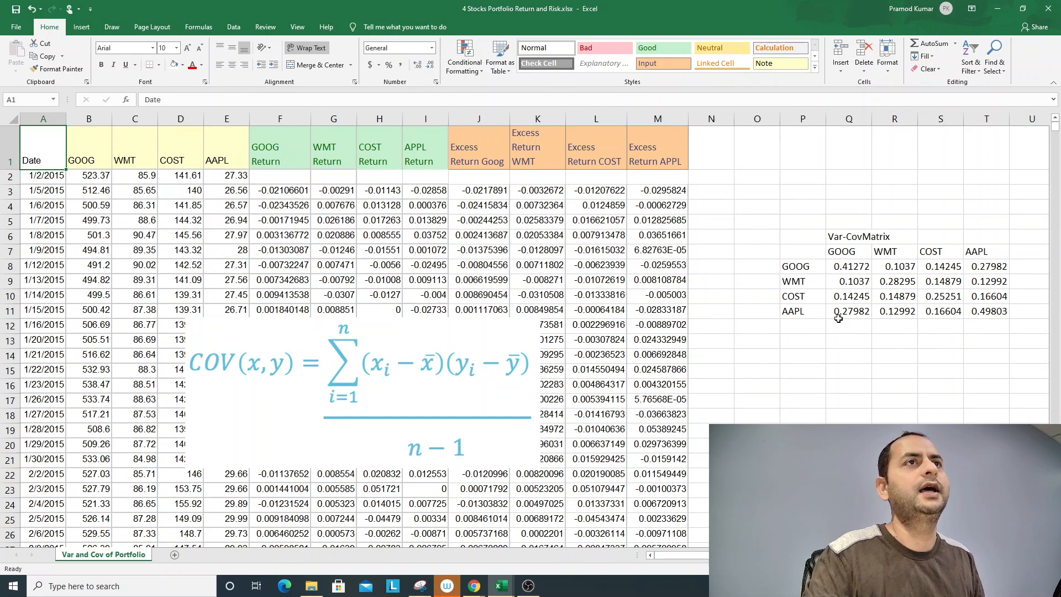
left_click_drag(835, 264, 989, 311)
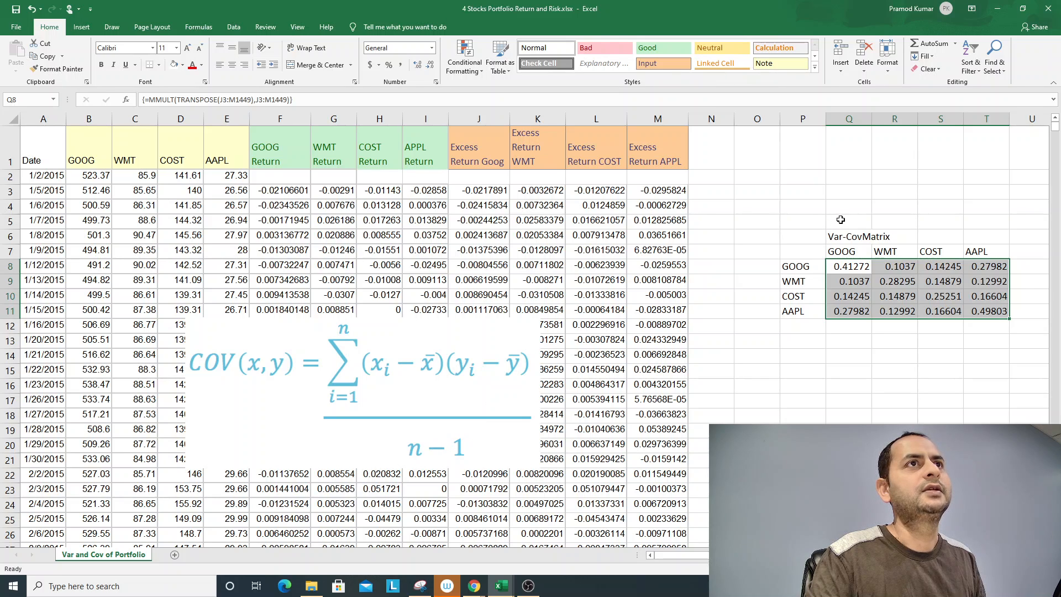
- Enter the label Count in P5, above the matrix
left_click(819, 221)
type("Count")
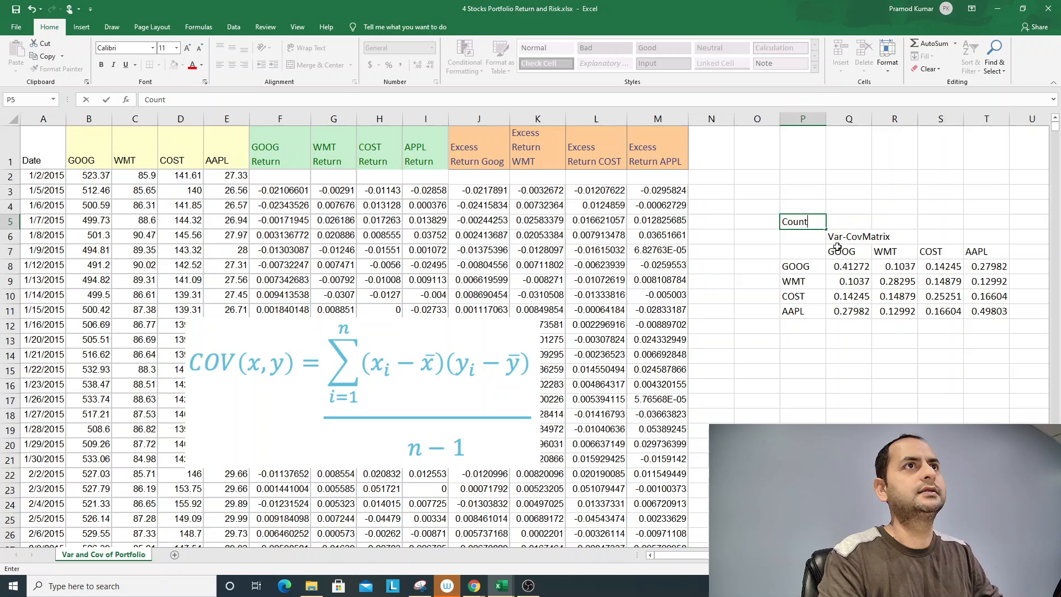
key("Tab")
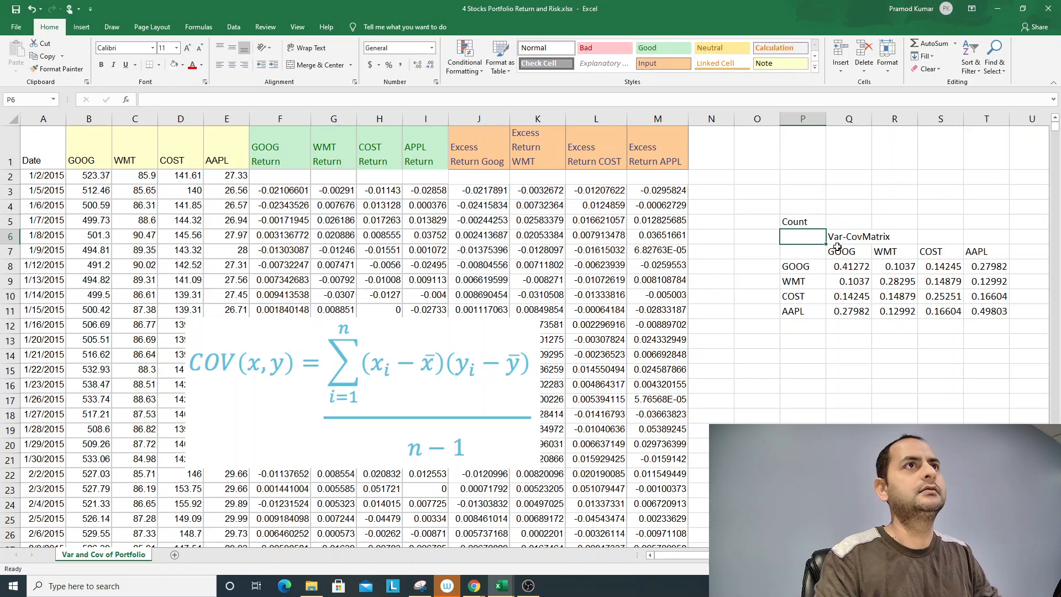
- Count the GOOG excess return observations in Q5 with =COUNT(J3:J1449)
type("=")
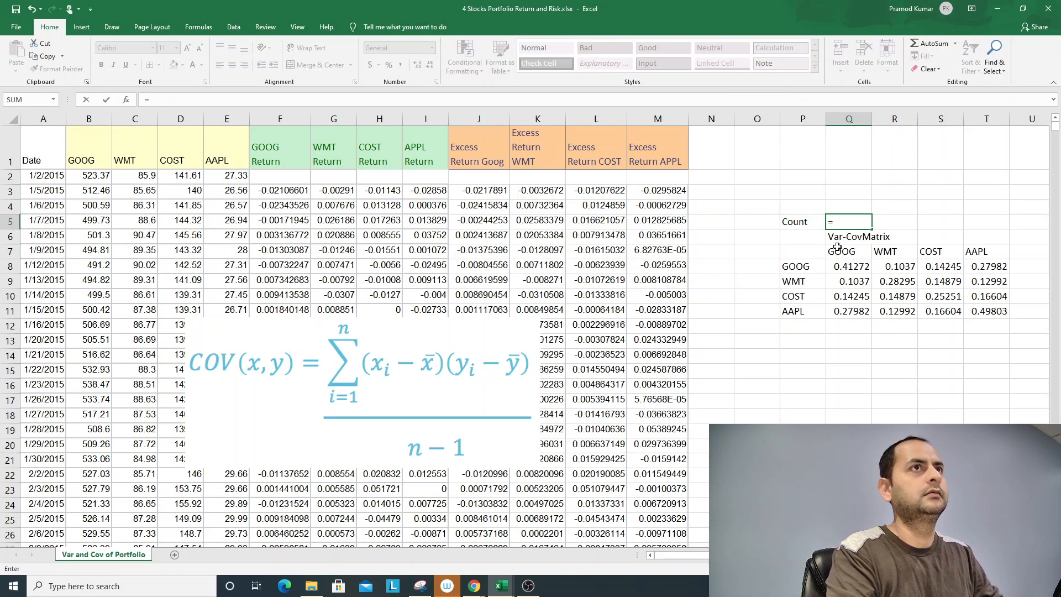
type("count(")
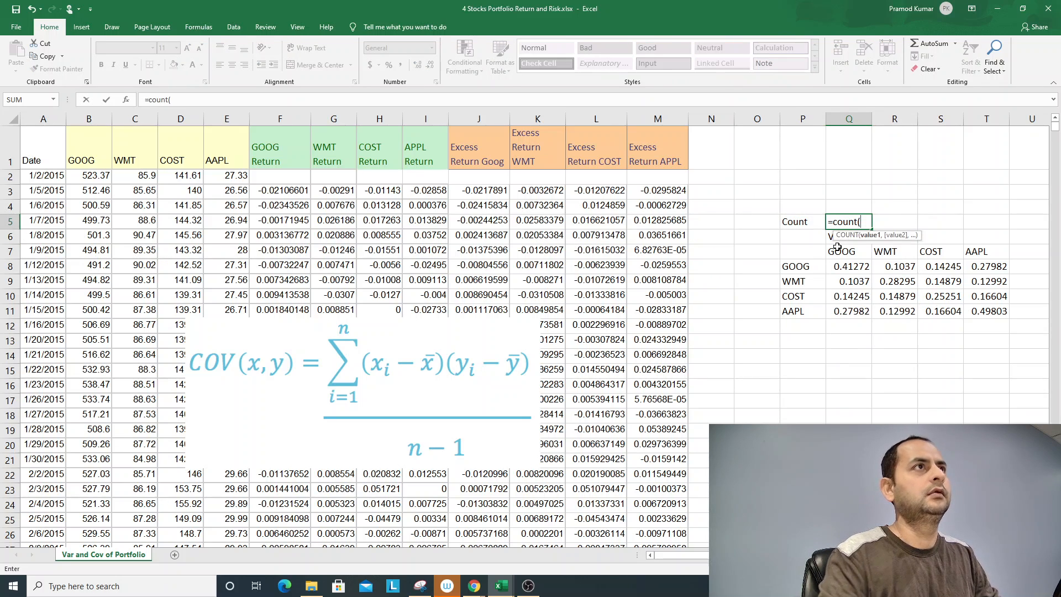
left_click(504, 190)
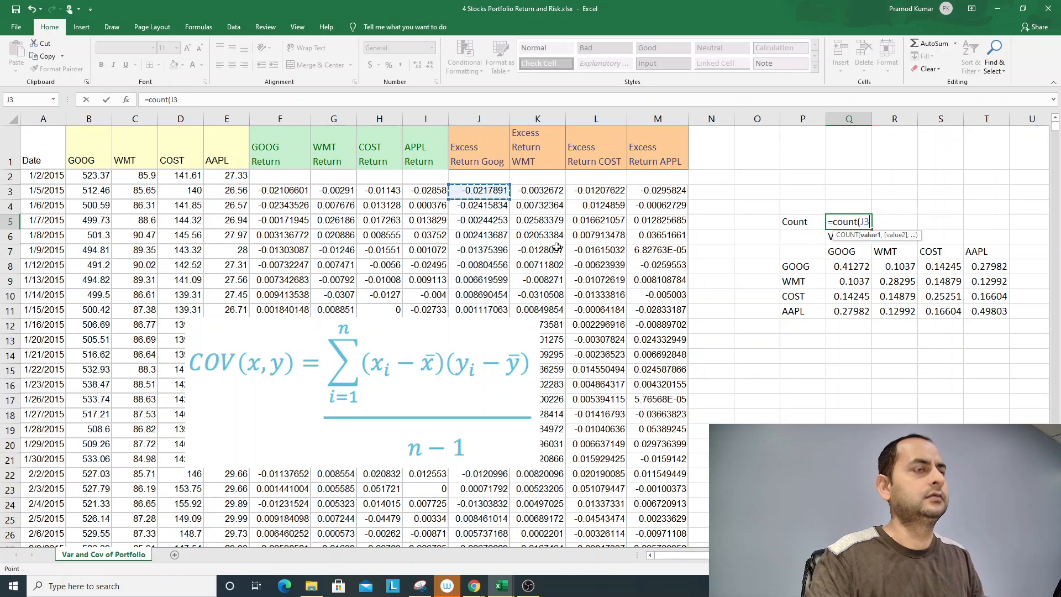
key("ctrl+shift+Down")
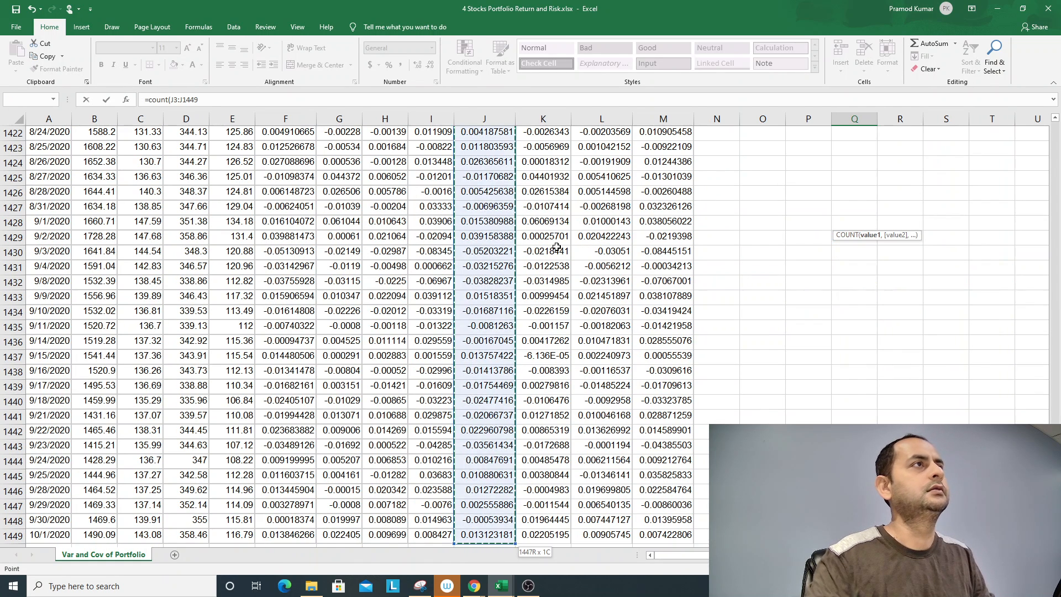
left_click(252, 100)
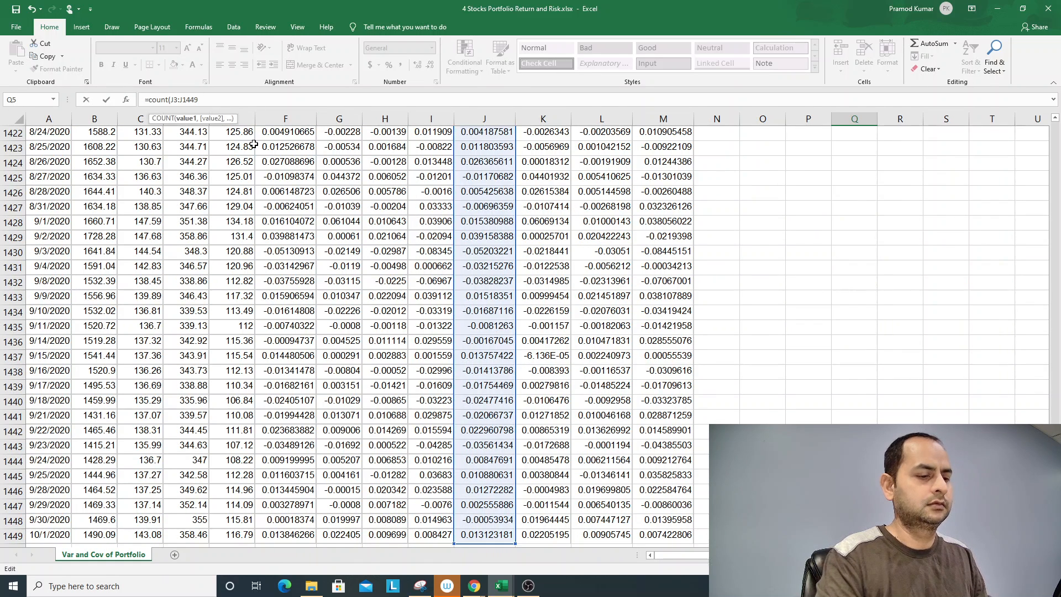
key("Return")
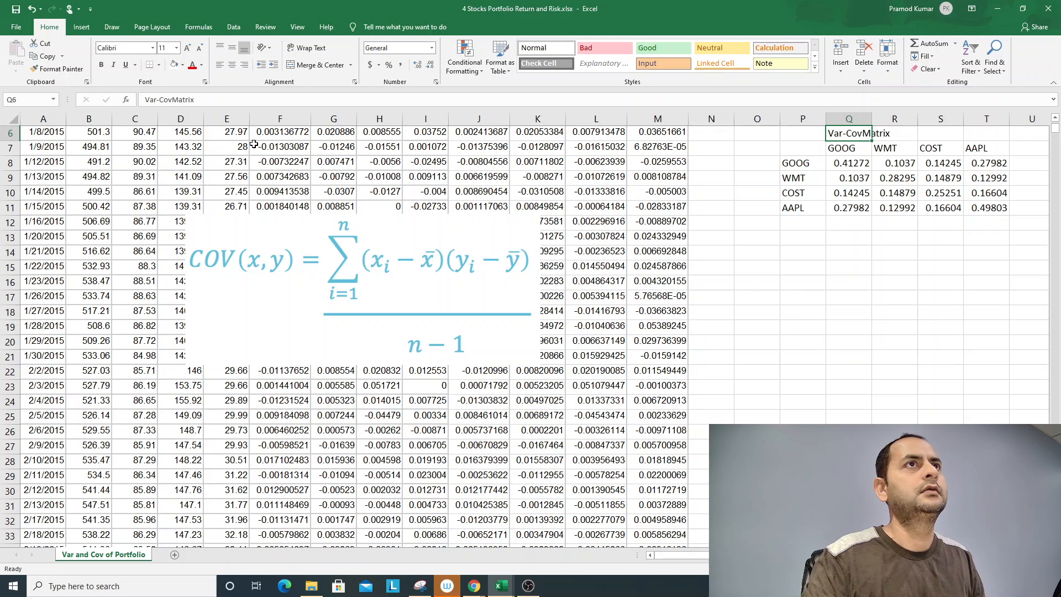
scroll(443, 136, "up", 2)
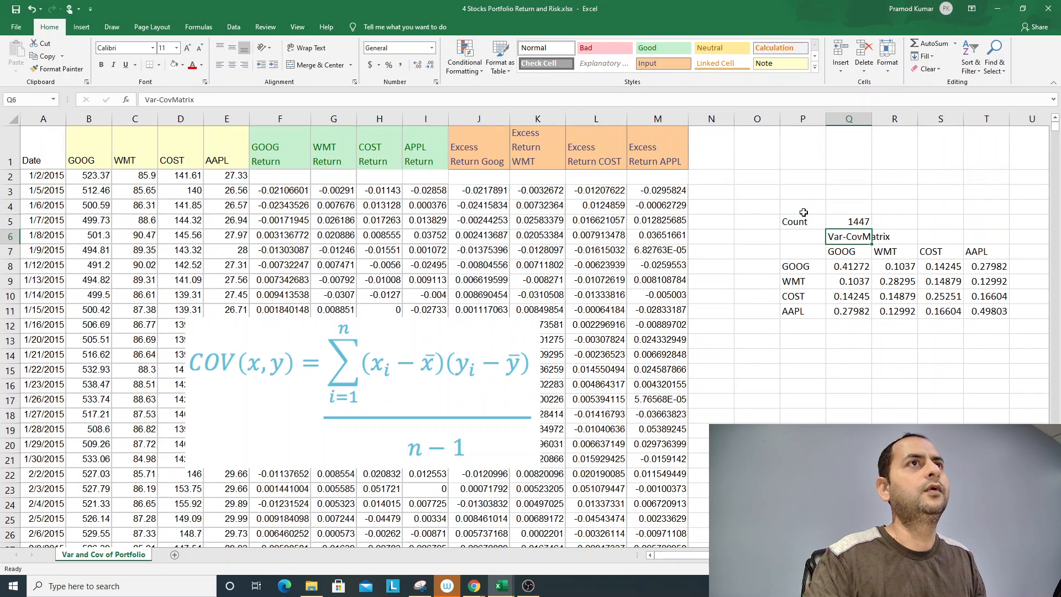
left_click(847, 267)
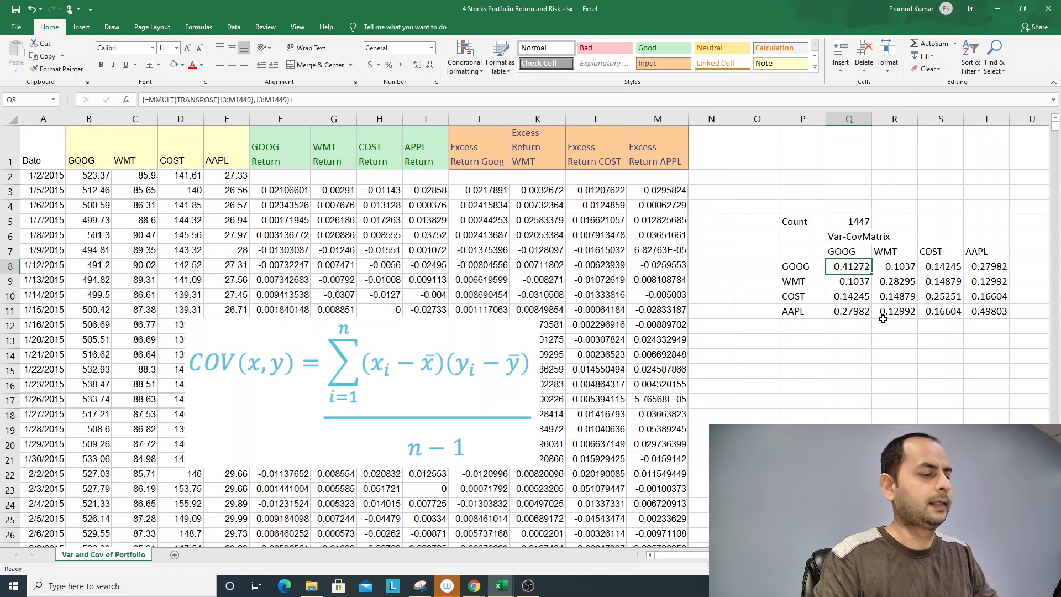
key("shift+Down")
key("shift+Down")
key("shift+Down")
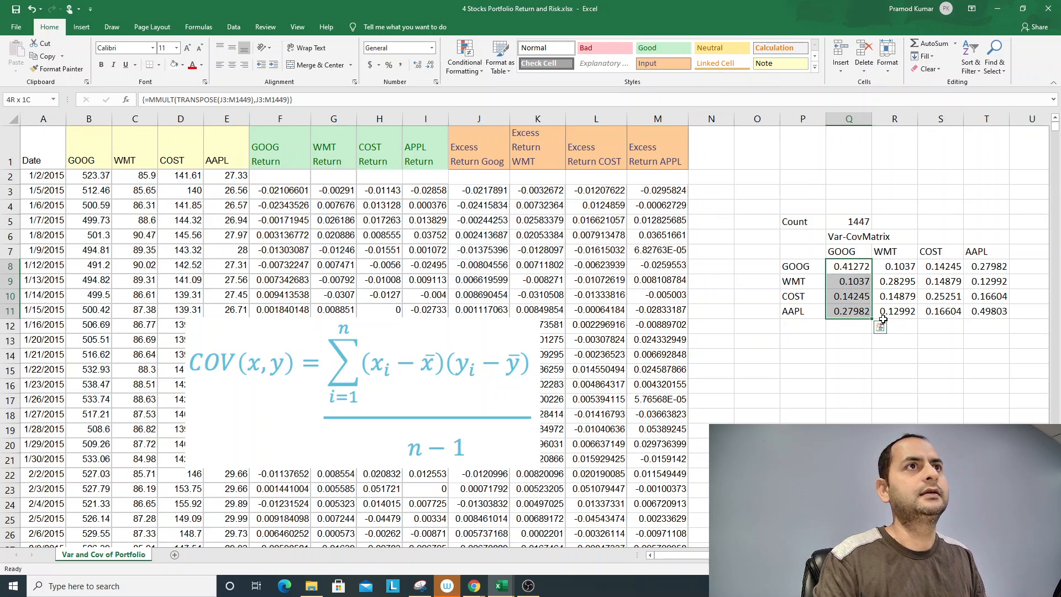
key("shift+Right")
key("shift+Right")
key("shift+Right")
key("F2")
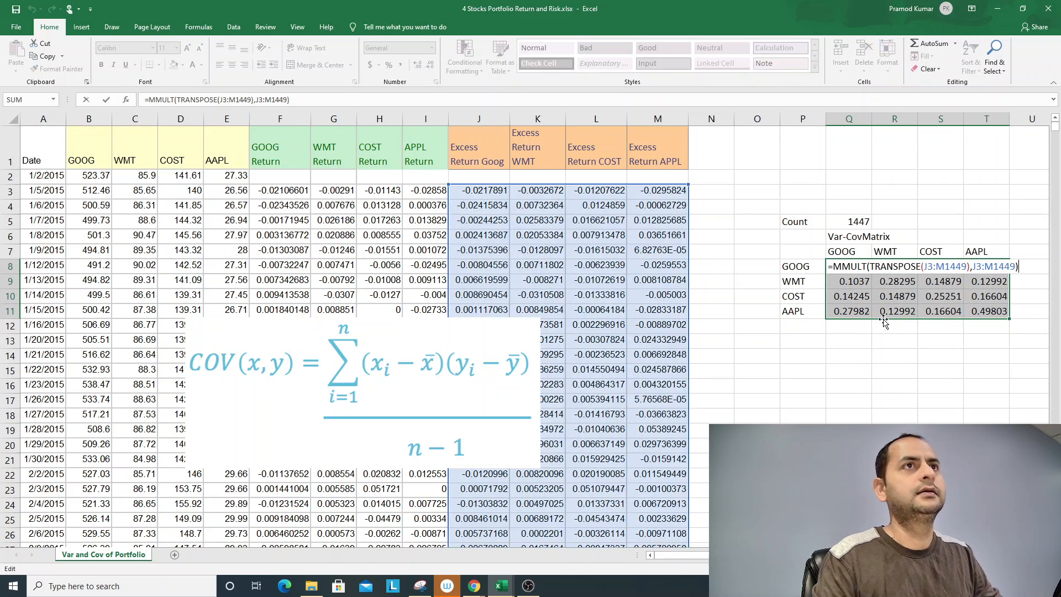
type("/(")
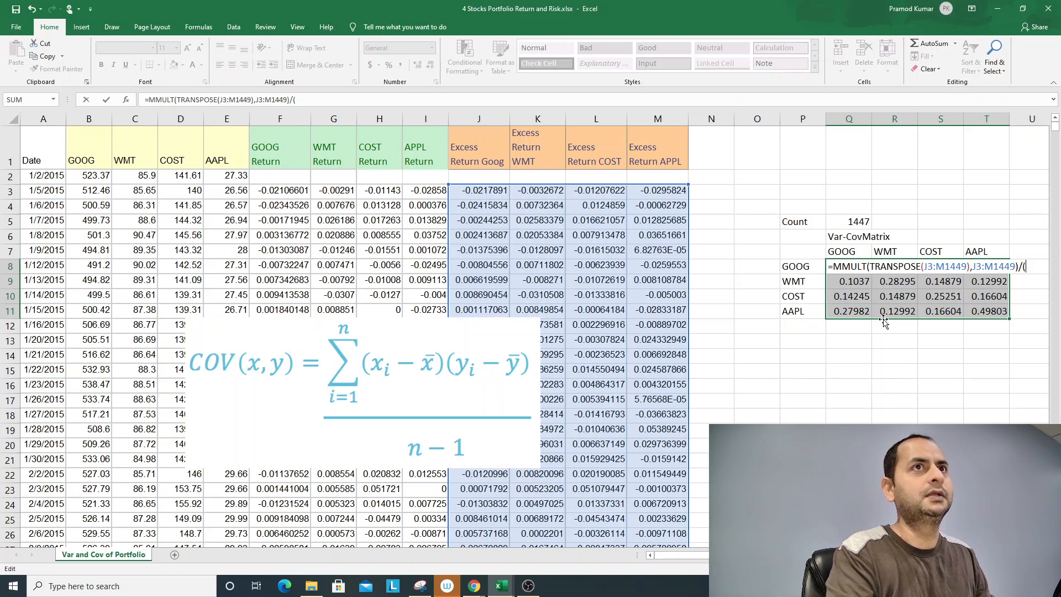
left_click(852, 221)
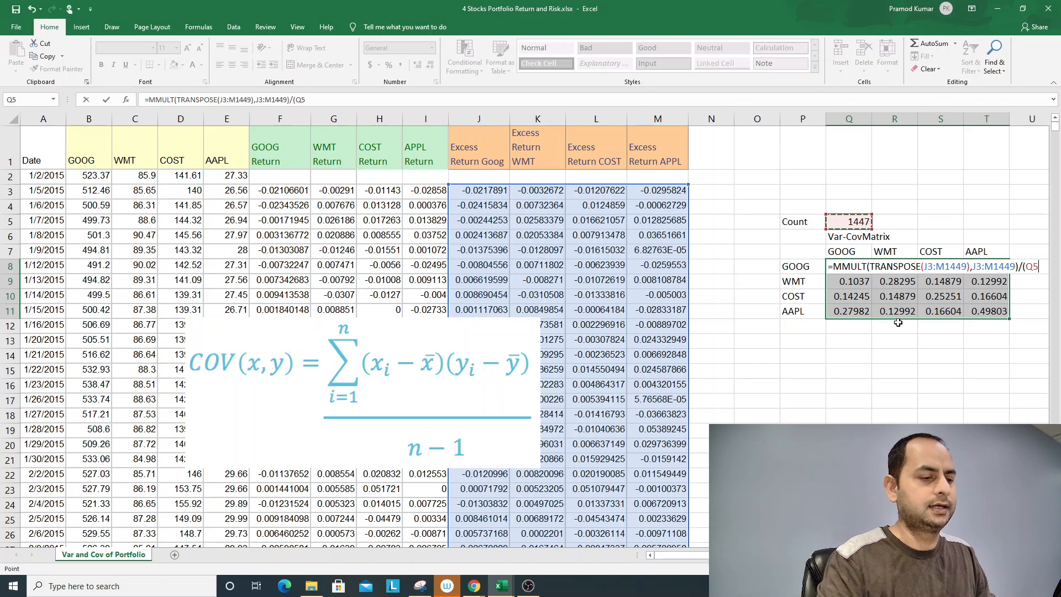
key("Escape")
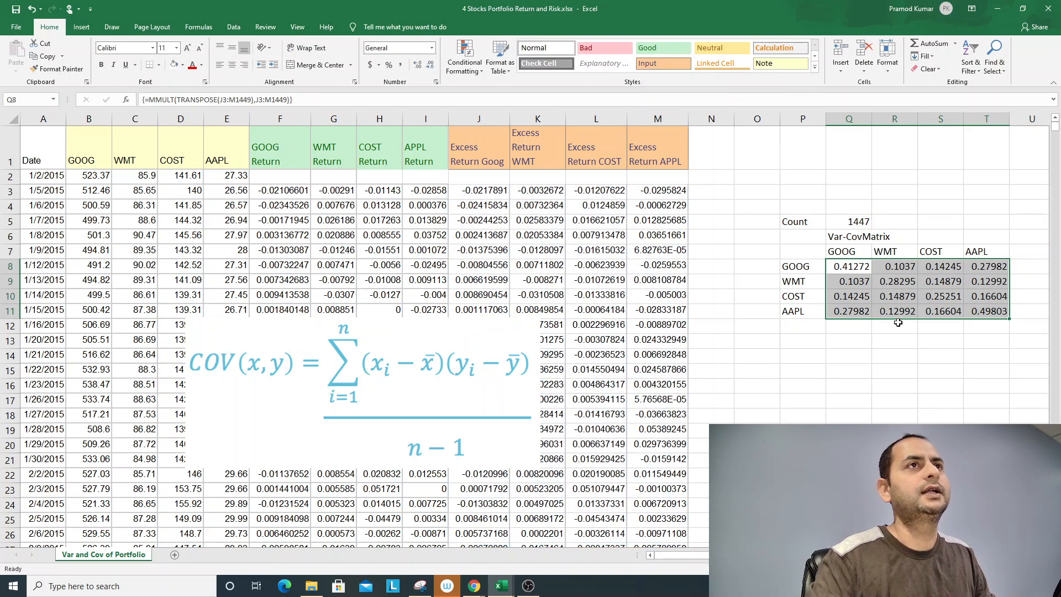
- Change the count formula in Q5 to =COUNT(J3:J1449)-1 so it gives n-1
double_click(846, 221)
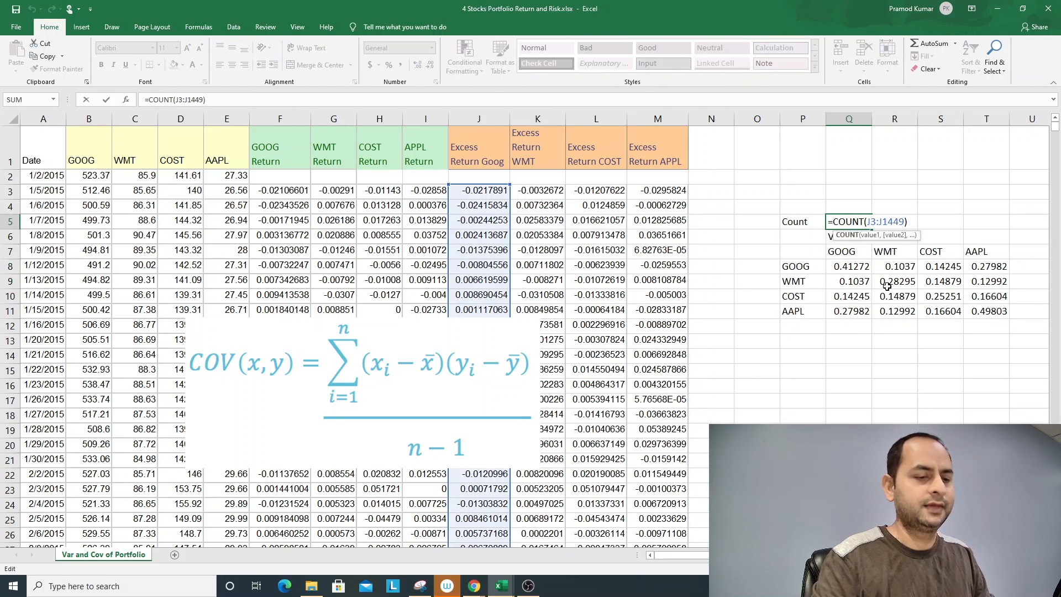
key("End")
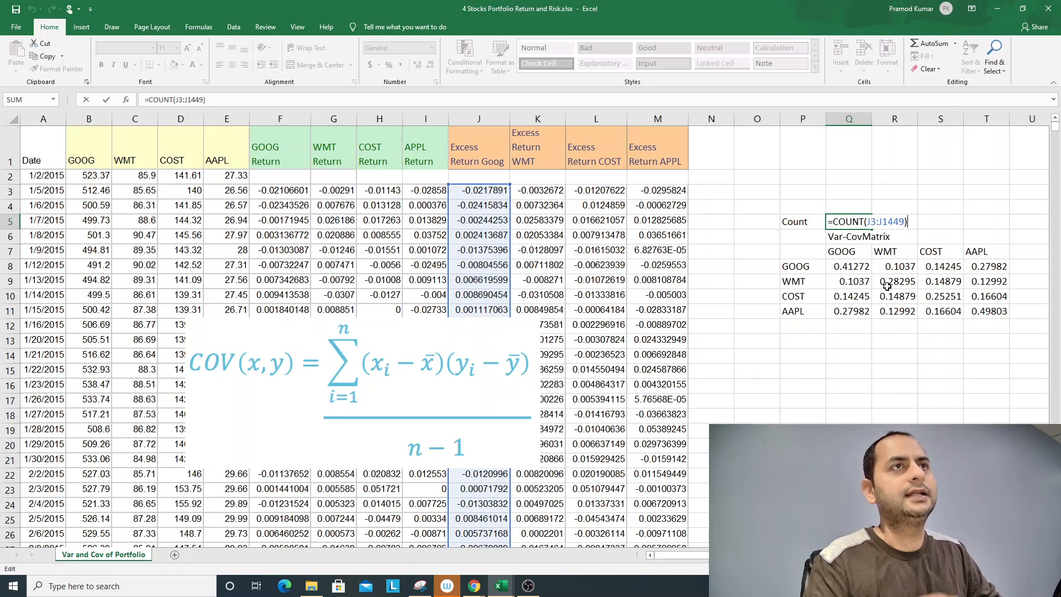
type("-")
key("BackSpace")
key("Return")
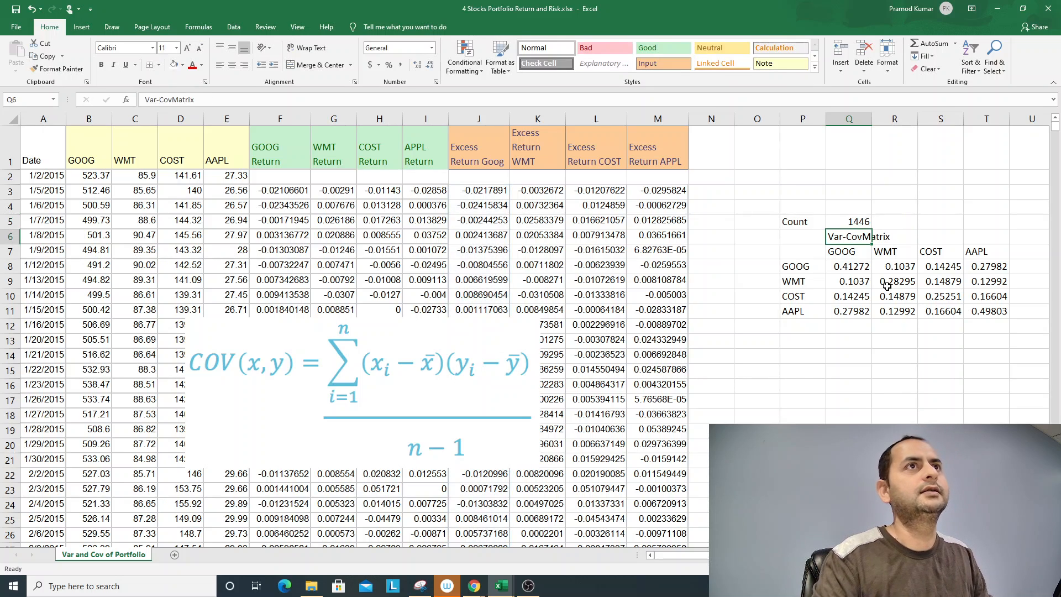
- Divide the MMULT formula across Q8:T11 by Q5 and re-enter it as an array formula
key("Down")
key("Down")
key("ctrl+shift+Down")
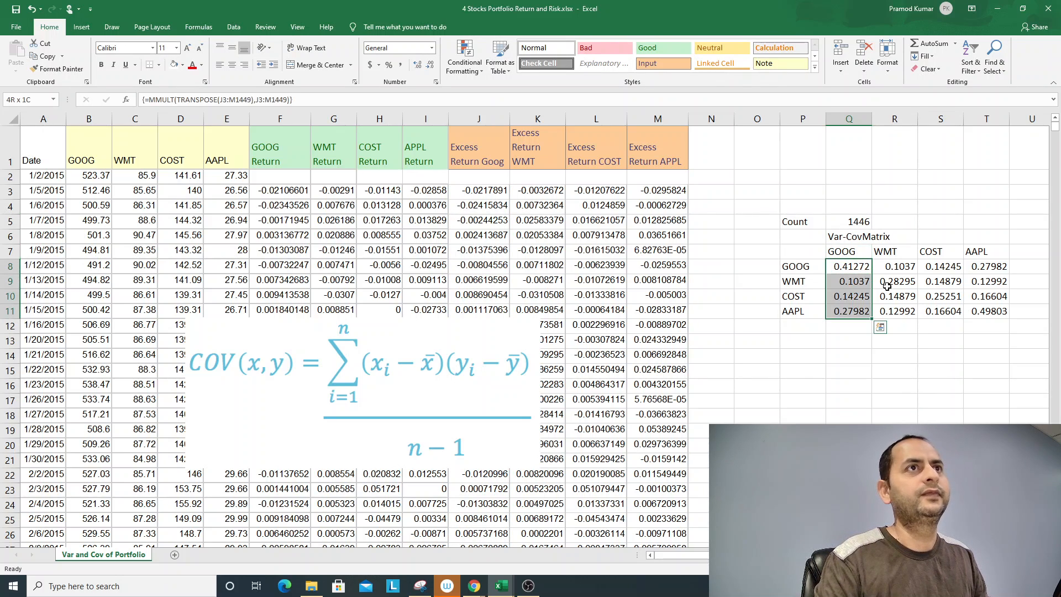
key("shift+Right")
key("shift+Right")
key("shift+Right")
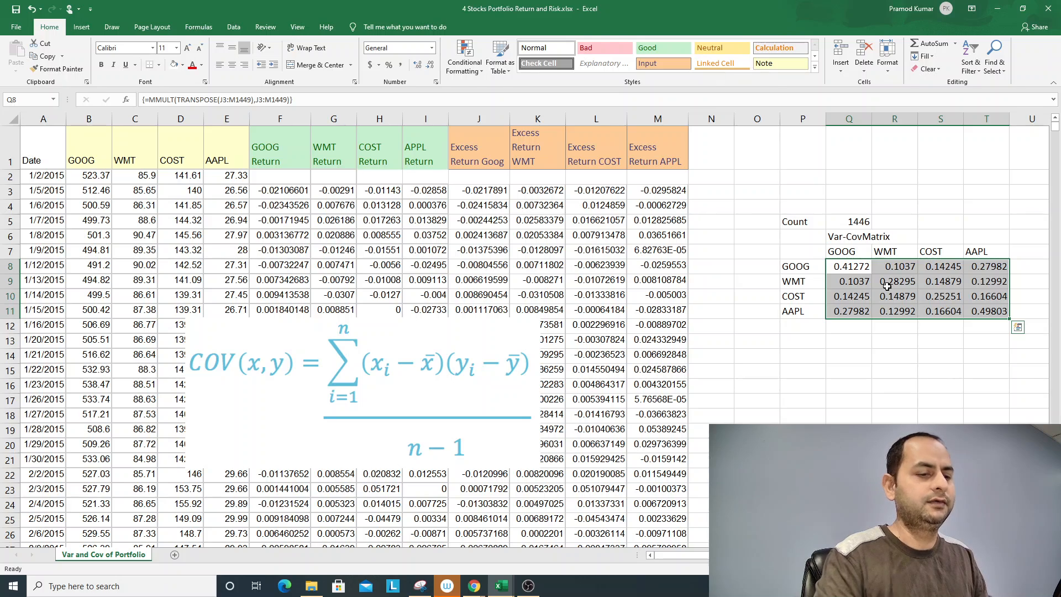
type("=")
key("Escape")
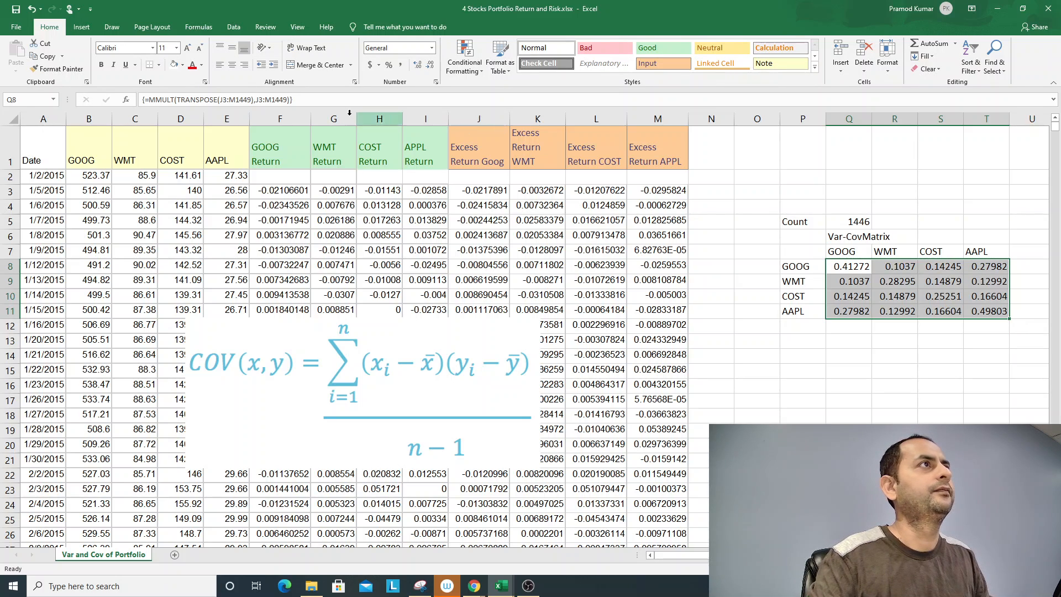
key("F2")
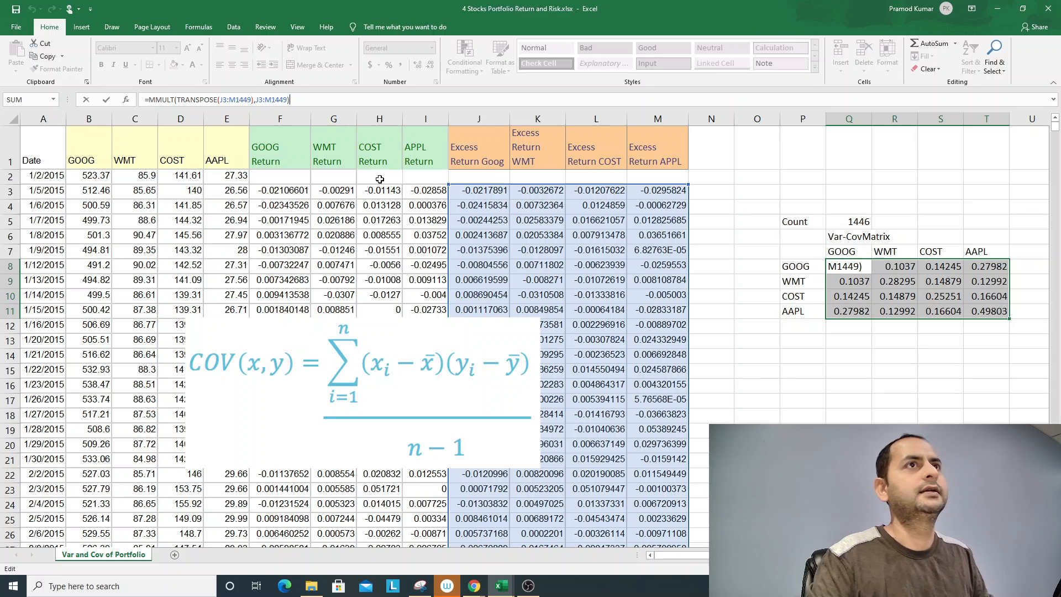
type("/")
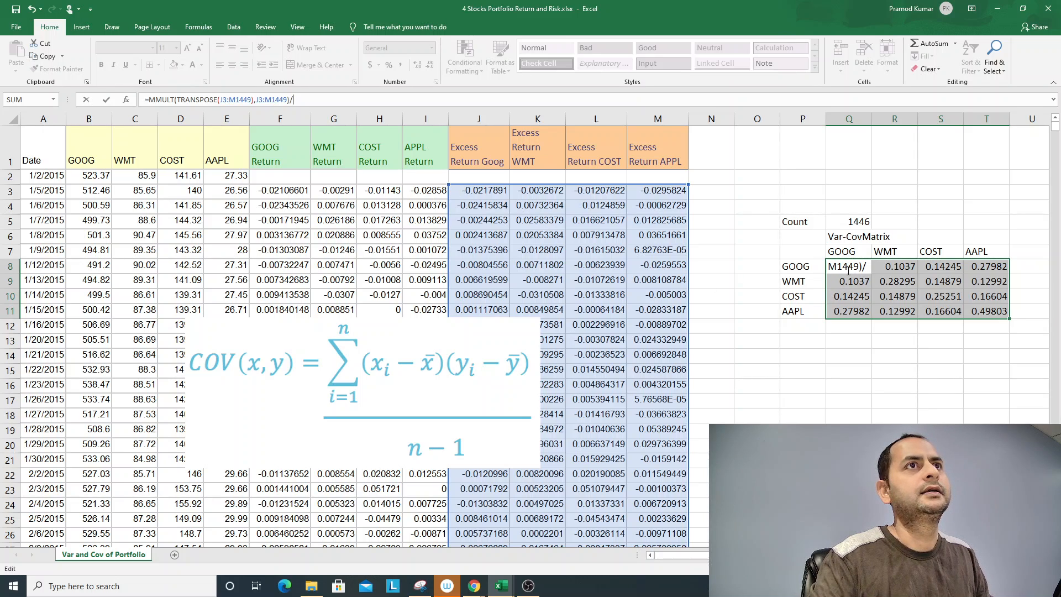
key("F2")
left_click(854, 219)
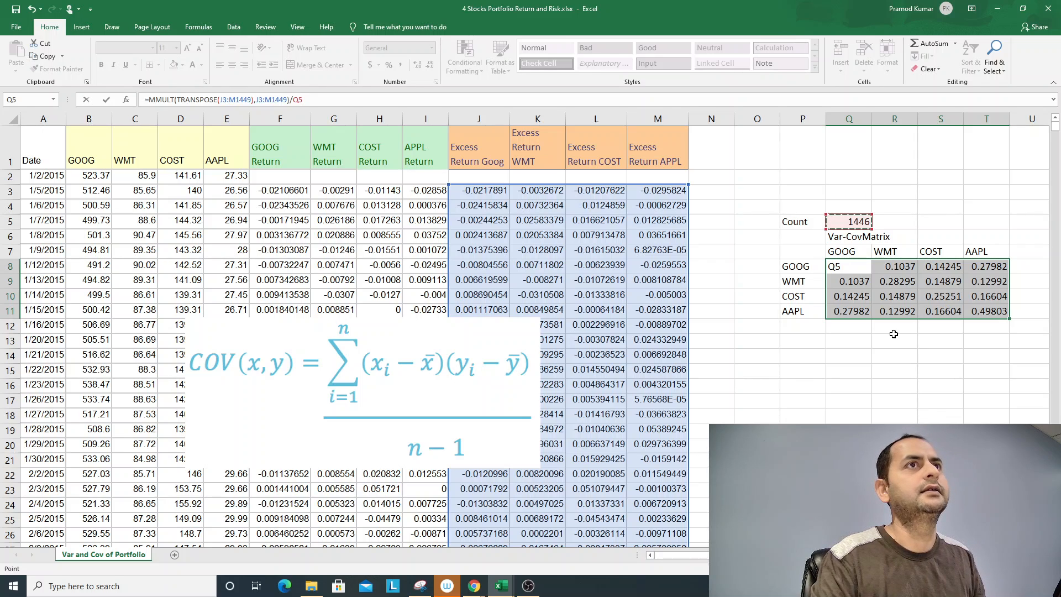
key("ctrl+shift+Return")
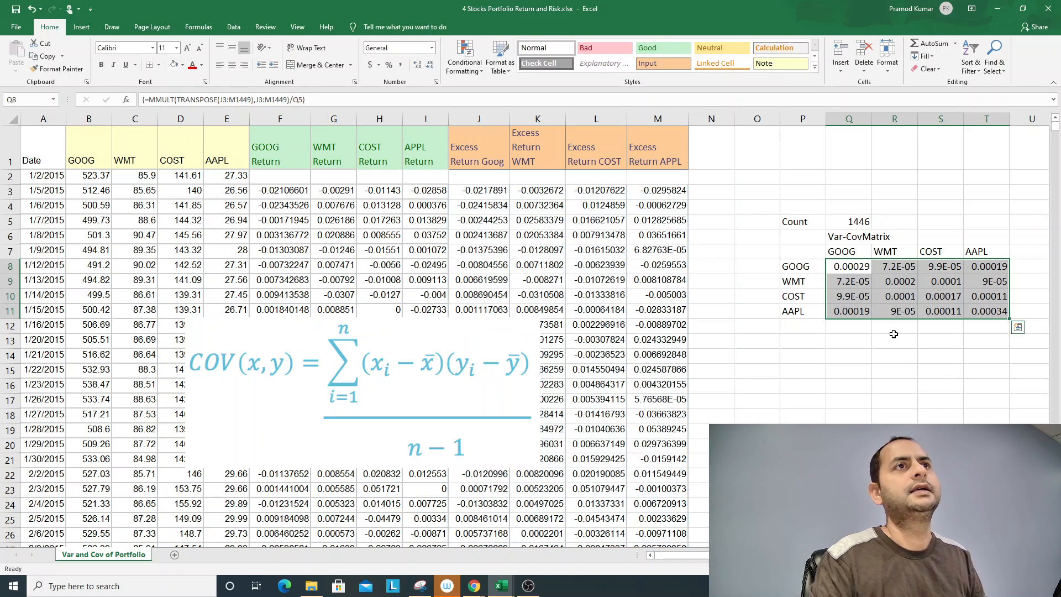
- Examine the variance and covariance entries throughout the matrix Q8:T11
key("Down")
key("Down")
key("Up")
key("Up")
key("Right")
key("Right")
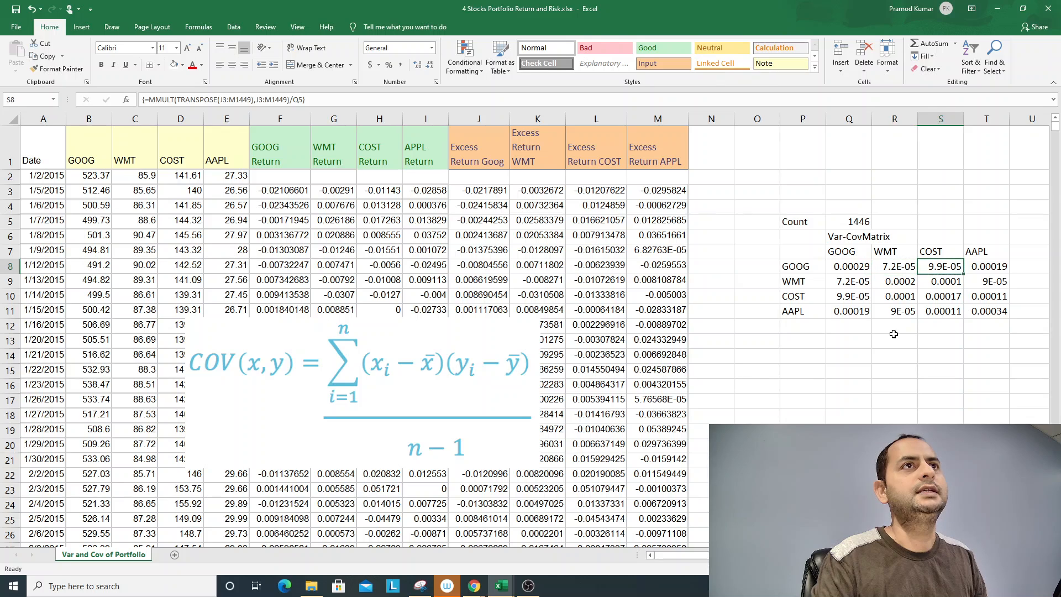
key("Right")
key("Right")
key("Down")
key("Down")
key("Left")
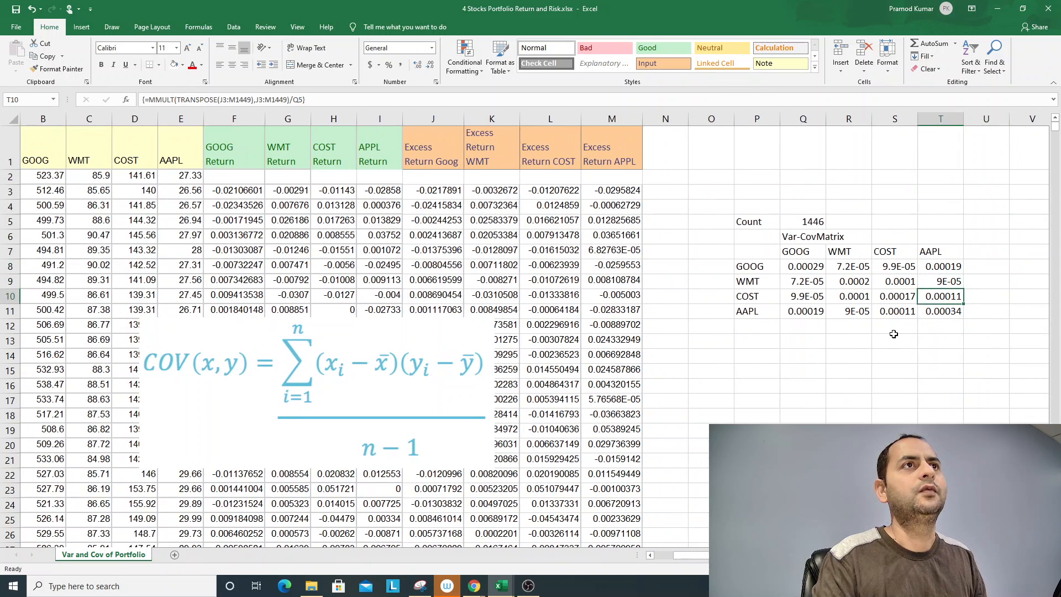
key("Left")
key("Left")
key("Left")
key("Up")
key("Up")
key("Right")
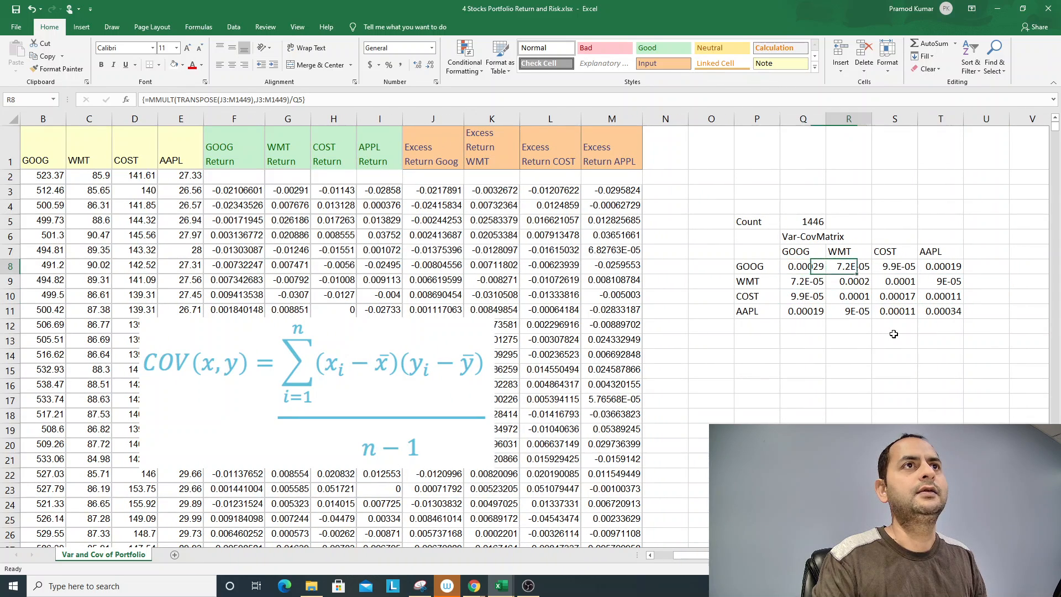
key("Right")
key("Right")
key("Down")
key("Down")
key("Down")
key("Left")
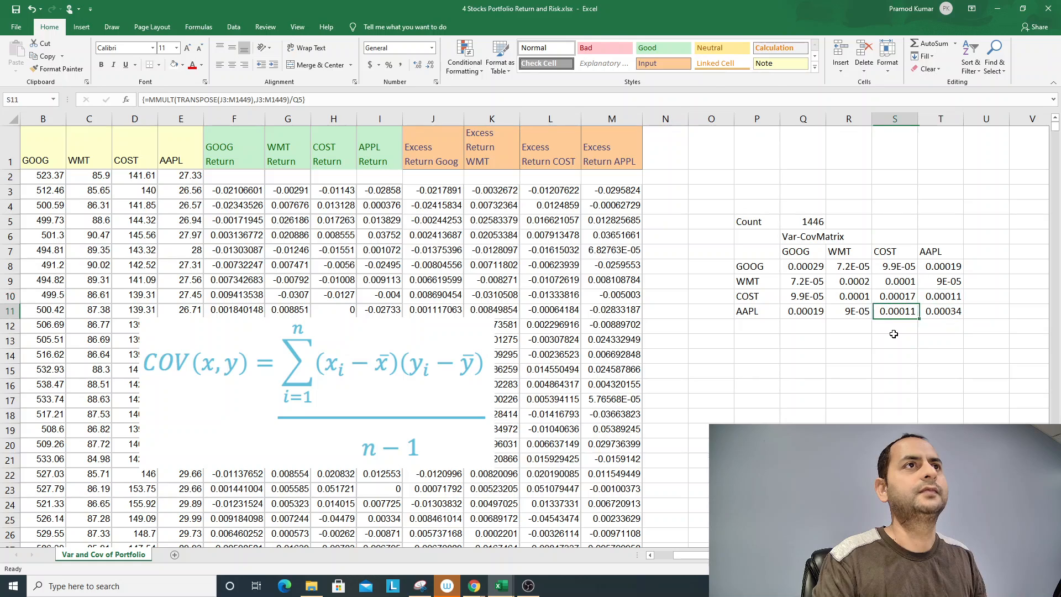
key("Left")
key("Left")
key("Left")
key("Right")
key("Up")
key("Up")
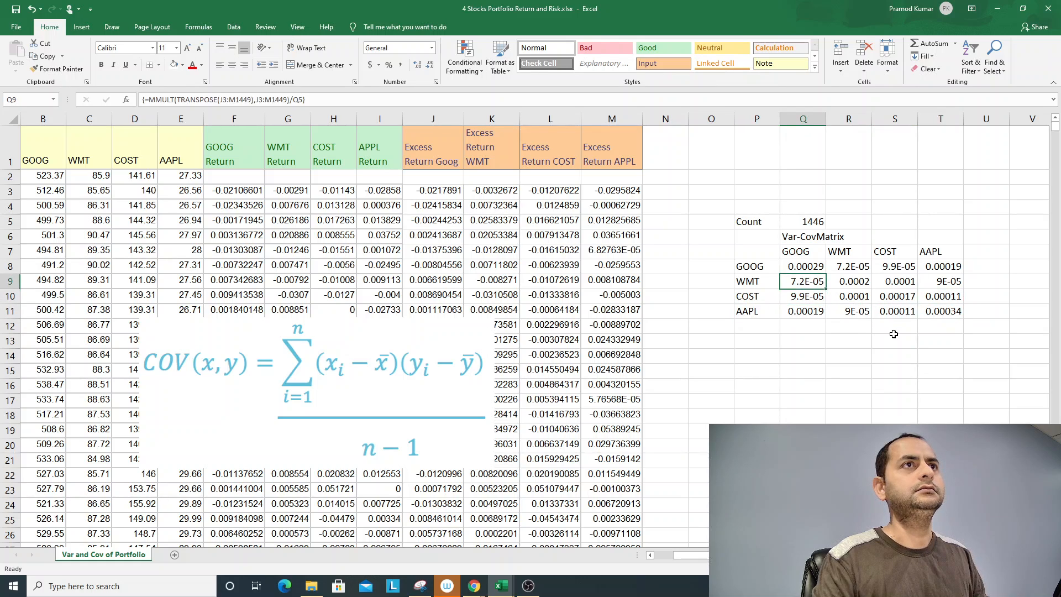
key("Up")
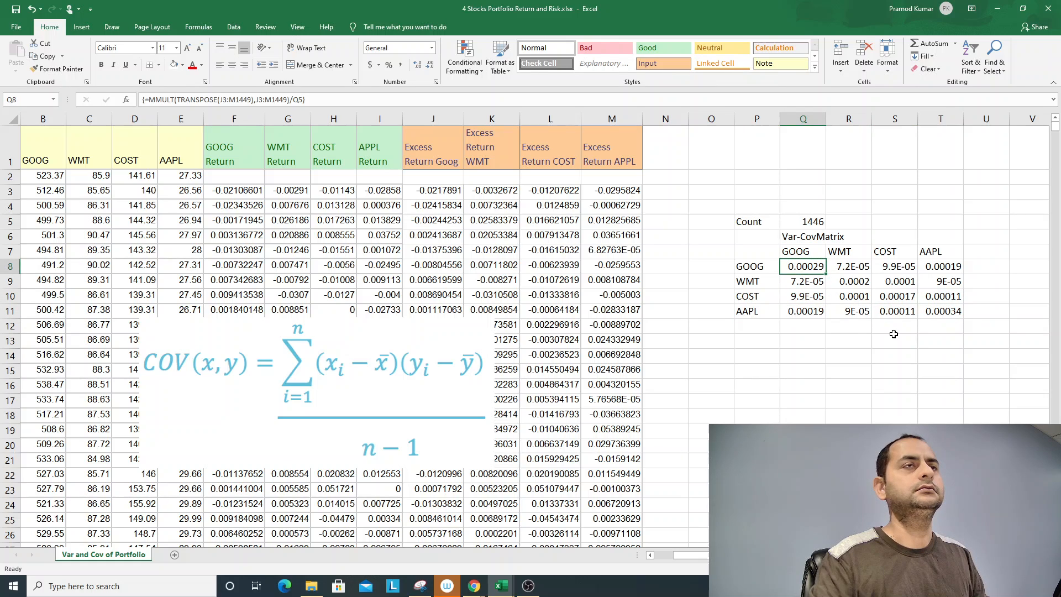
- Autofit the widths of columns Q and R to show the matrix values in full
double_click(824, 119)
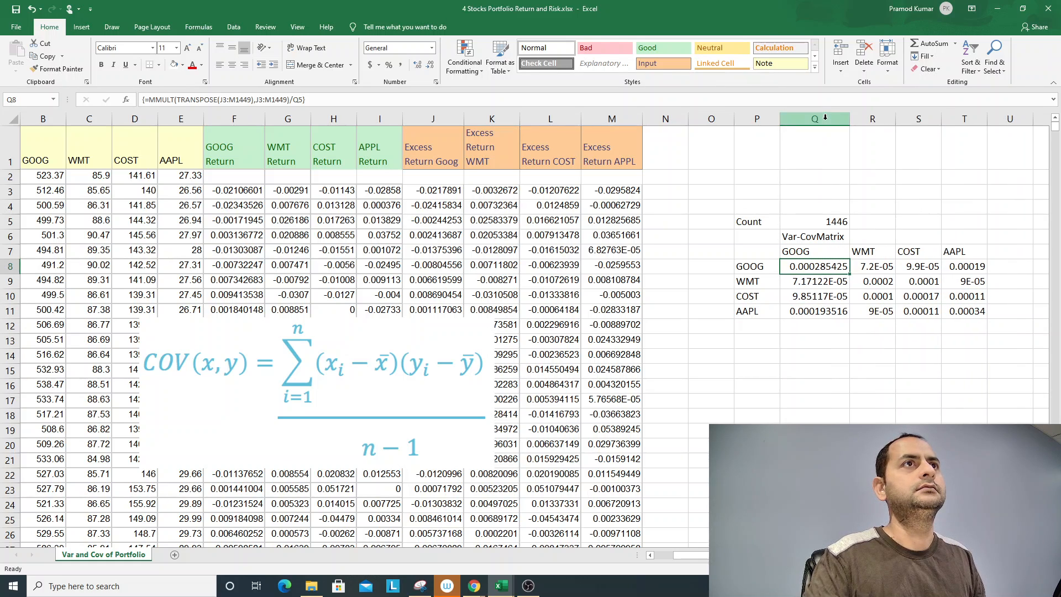
double_click(895, 118)
left_click_drag(814, 267, 980, 311)
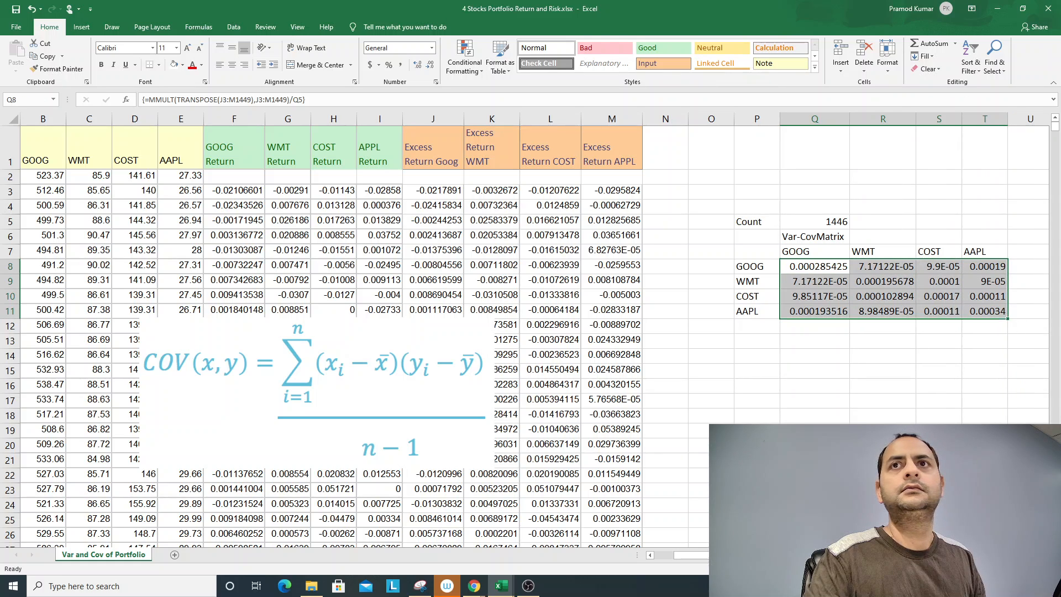
key("alt+Tab")
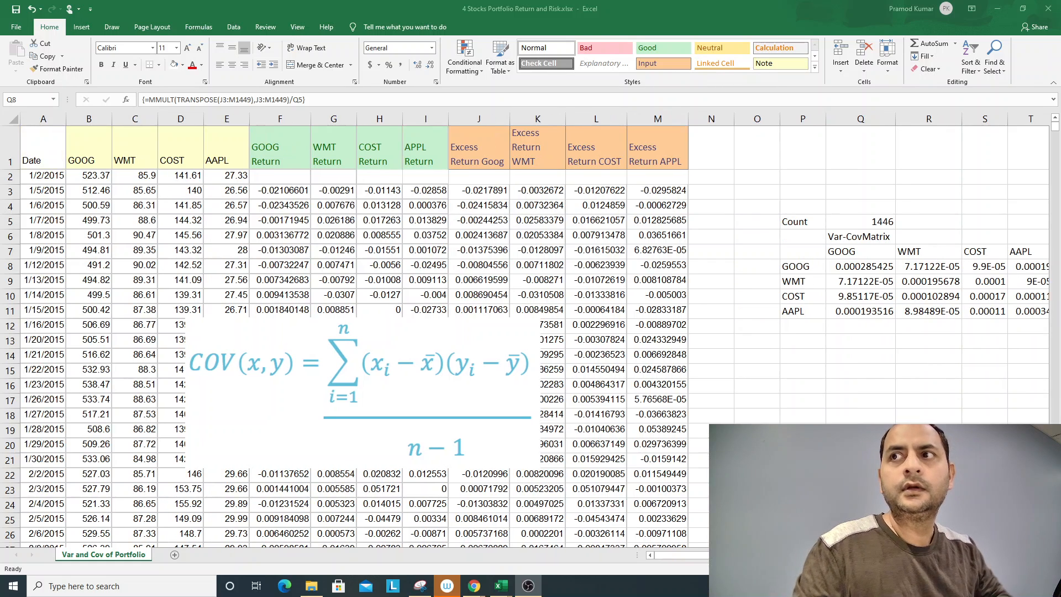
left_click(817, 332)
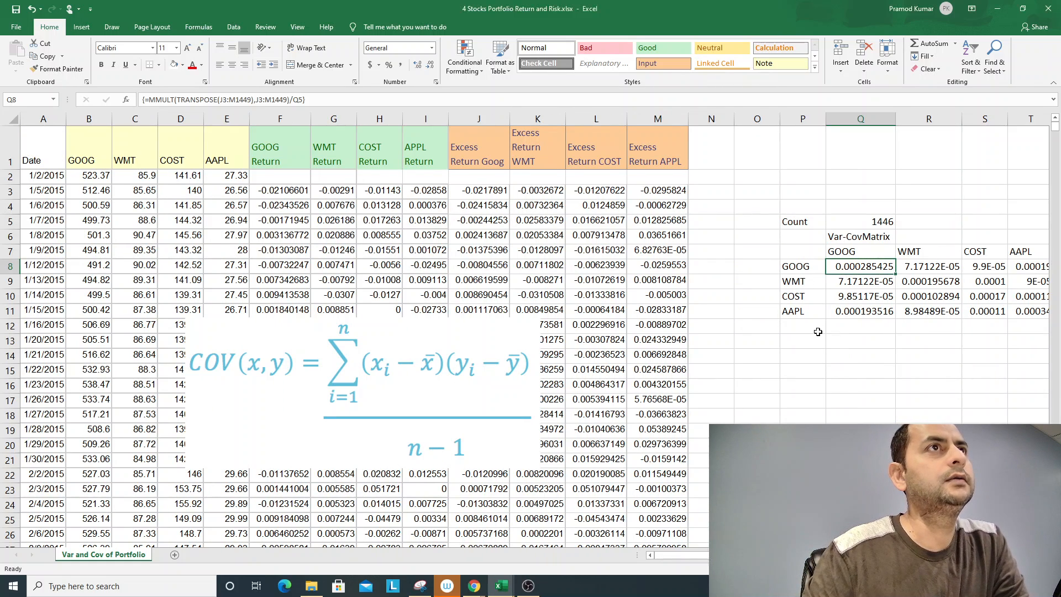
- Apply all borders to the labelled variance-covariance matrix in P7:T11
scroll(851, 293, "right", 1)
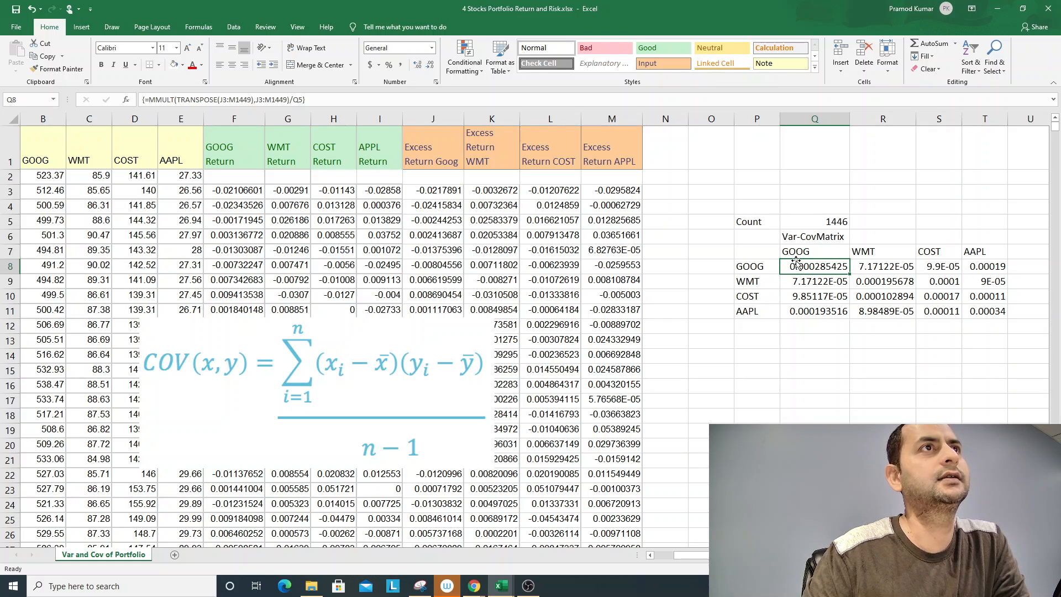
left_click_drag(768, 253, 971, 309)
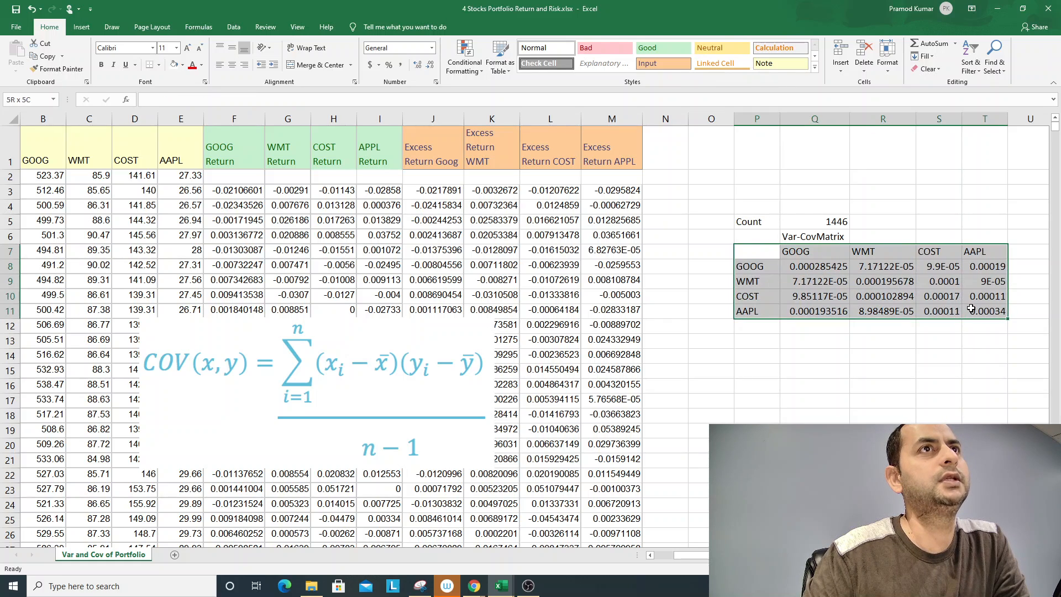
right_click(876, 277)
left_click(970, 263)
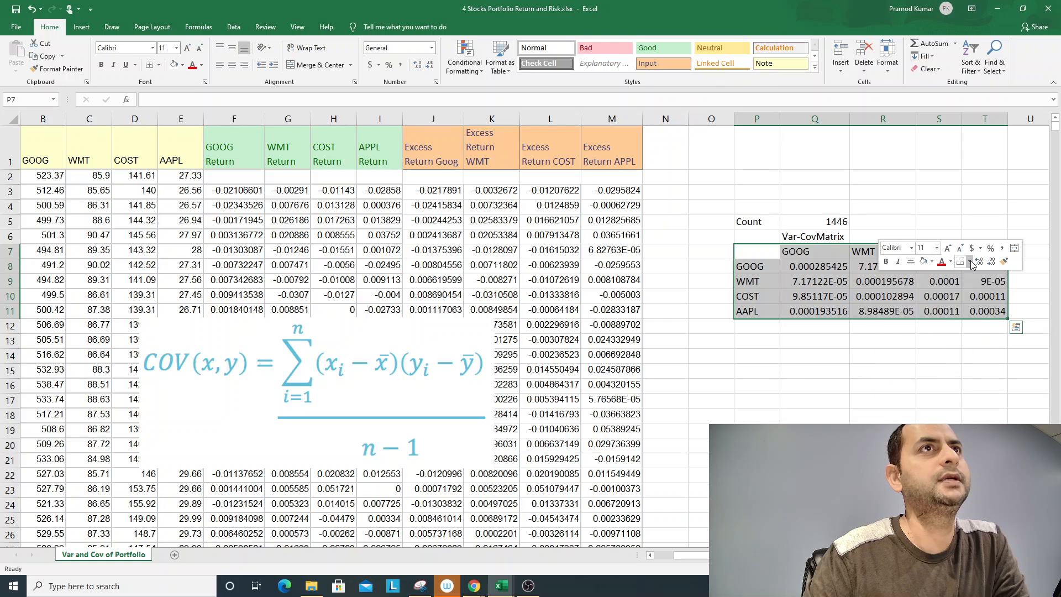
left_click(967, 343)
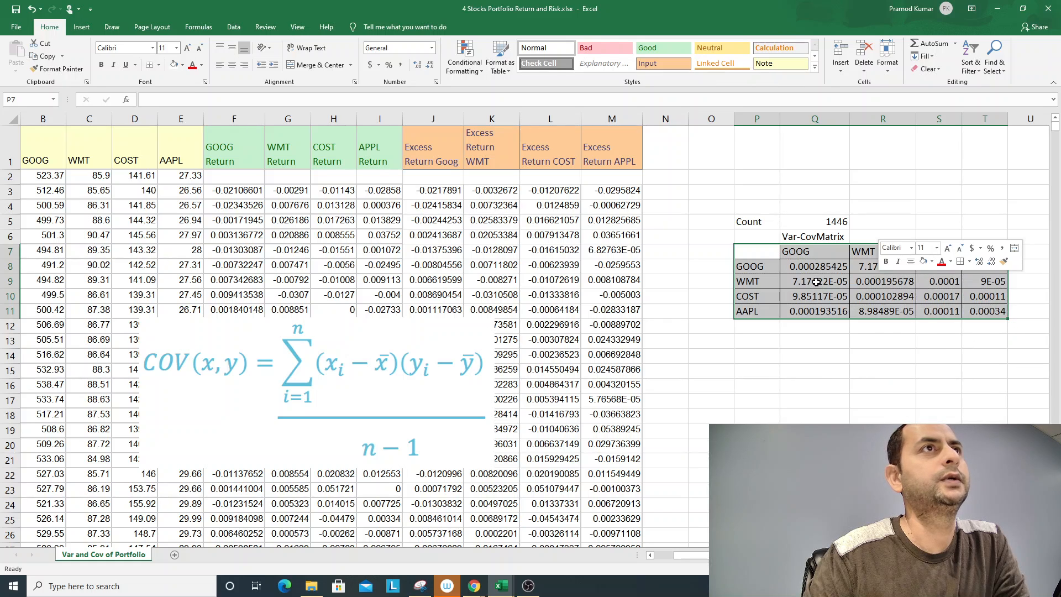
- Fill the GOOG and WMT variance cells Q8 and R9 on the matrix diagonal with light gold
left_click(808, 267)
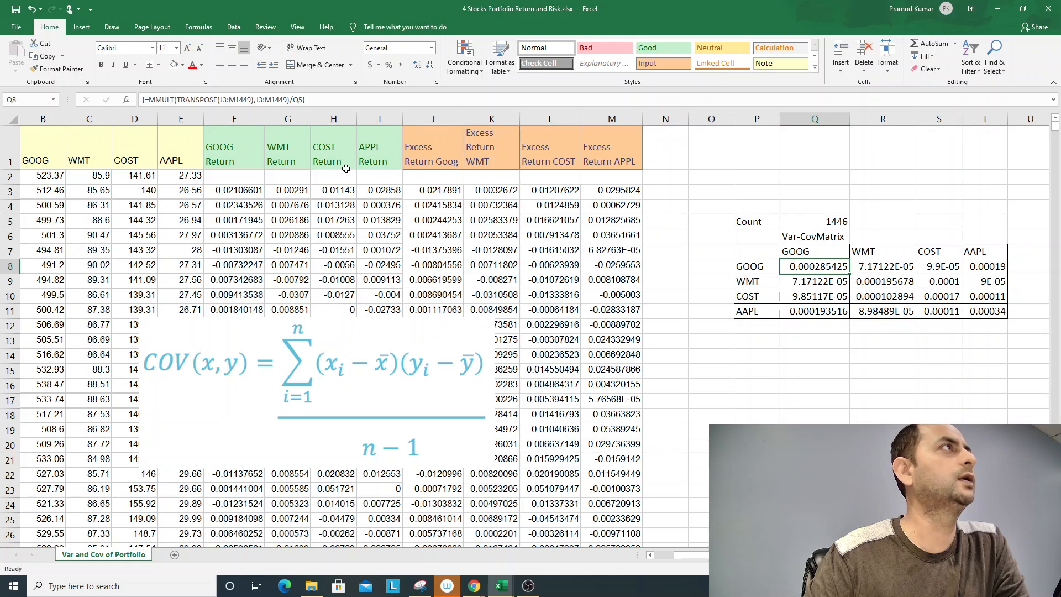
left_click(182, 65)
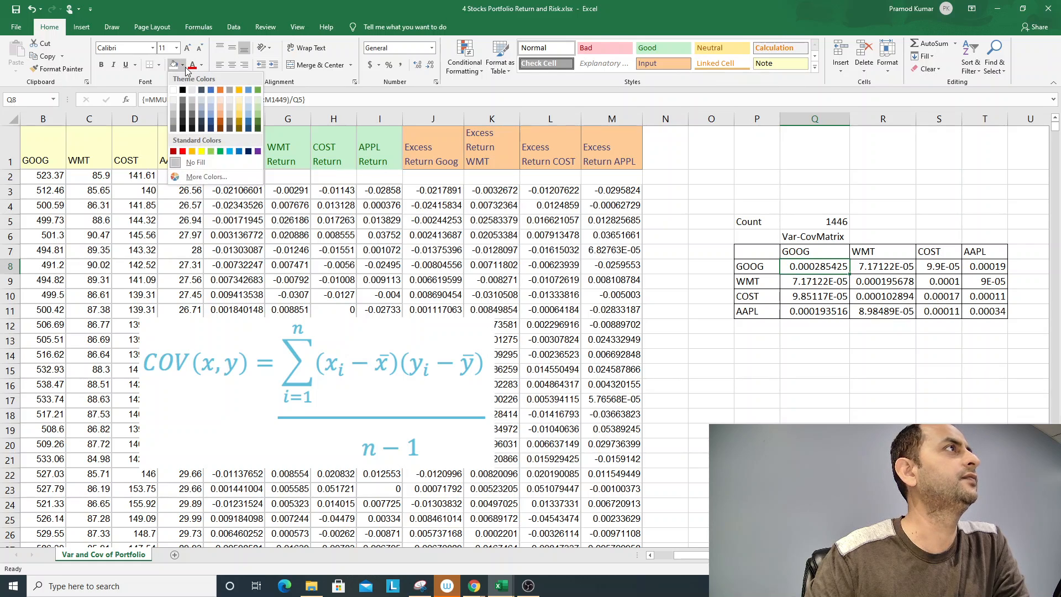
left_click(239, 109)
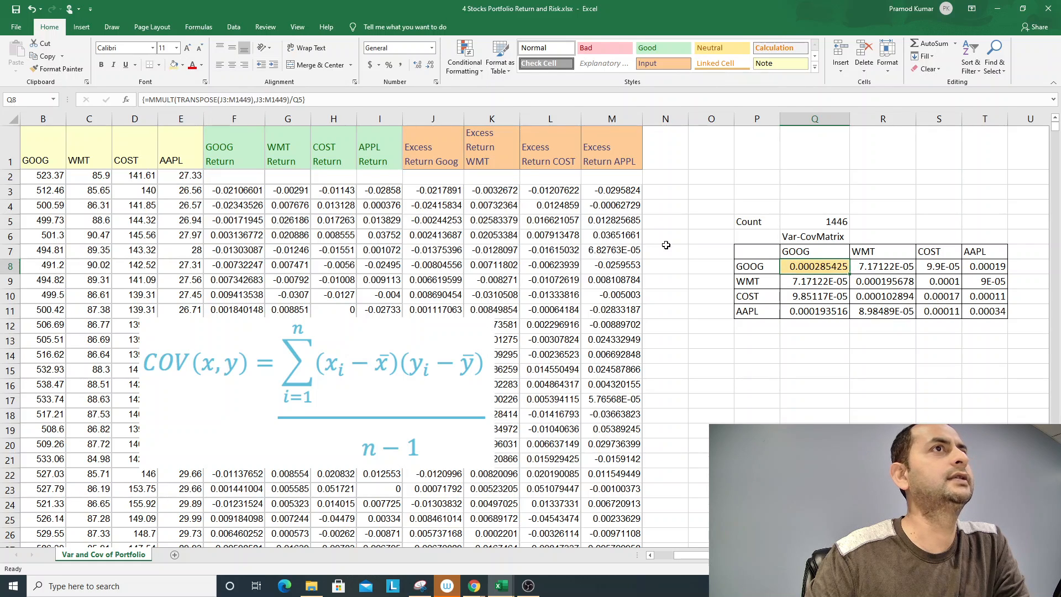
left_click(853, 282)
left_click(175, 64)
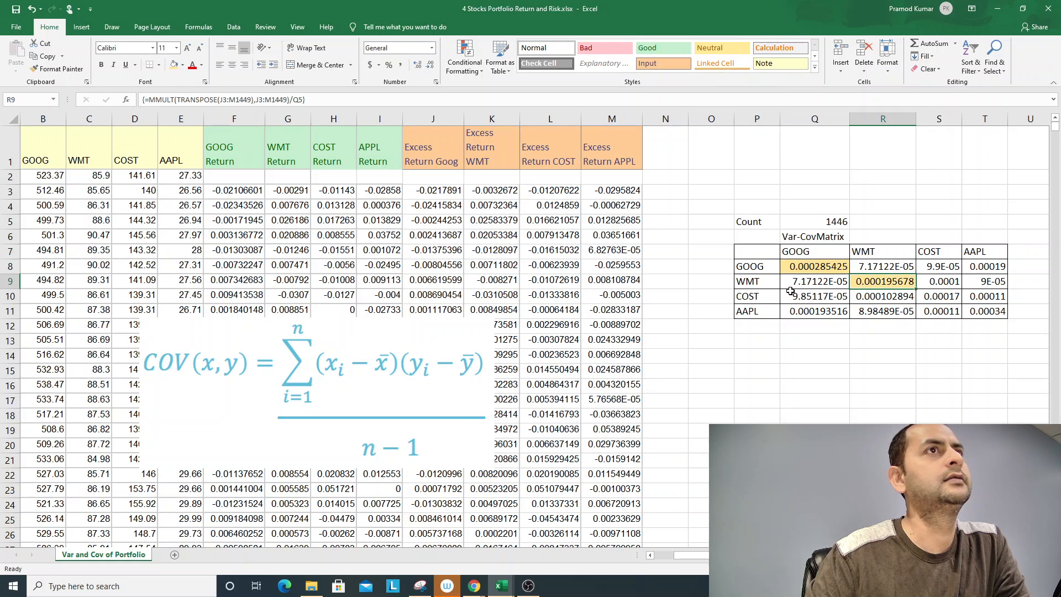
- Fill the COST and AAPL variance cells S10 and T11 on the matrix diagonal with light gold
left_click(936, 301)
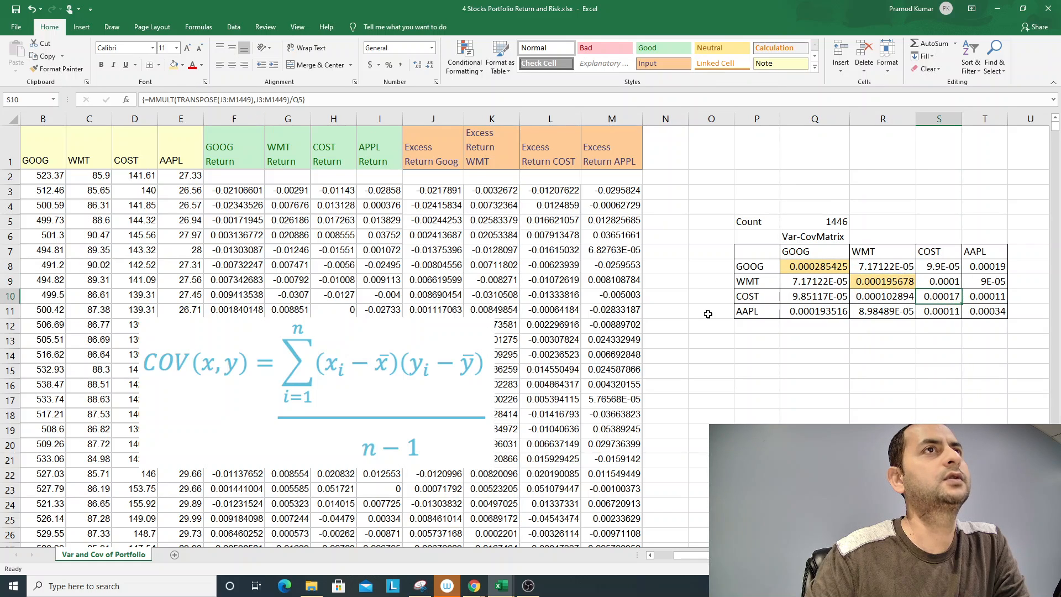
left_click(174, 65)
left_click(983, 312)
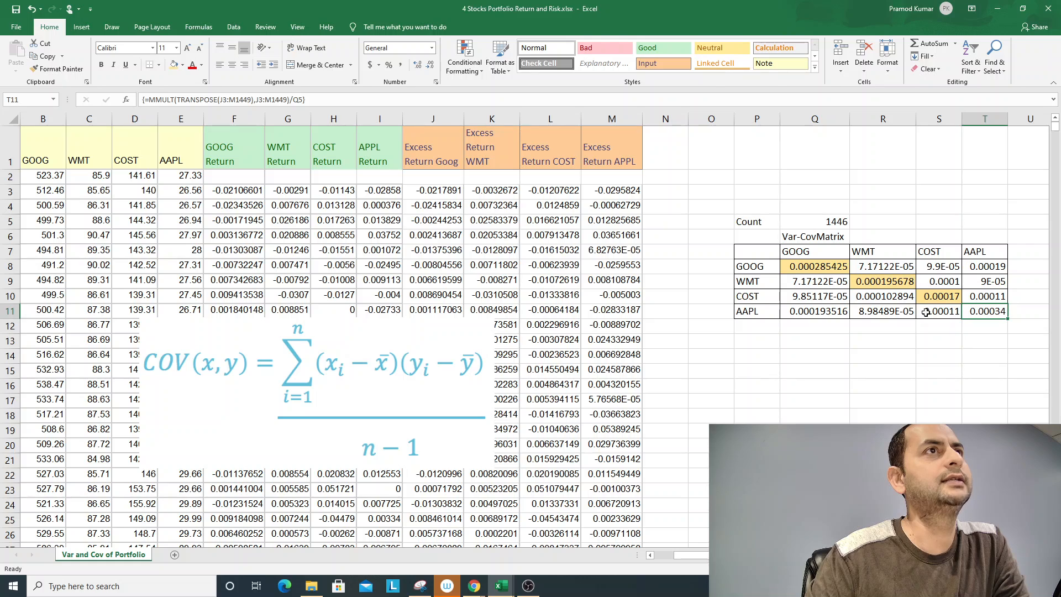
left_click(175, 64)
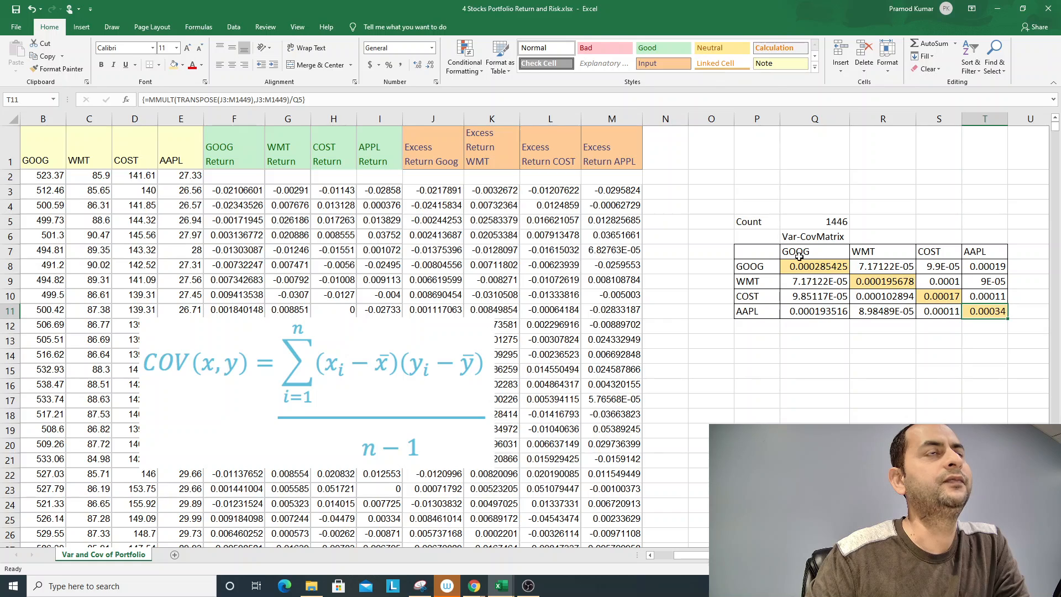
- Calculate GOOG's standard deviation in Q14 as the square root of its variance, =SQRT(Q8)
left_click(768, 358)
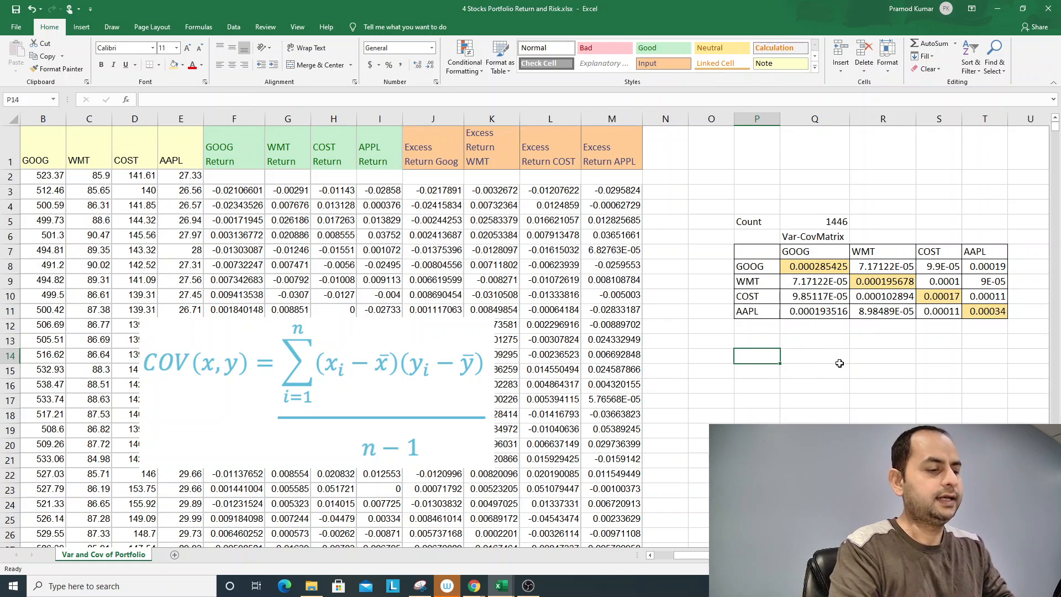
left_click(839, 363)
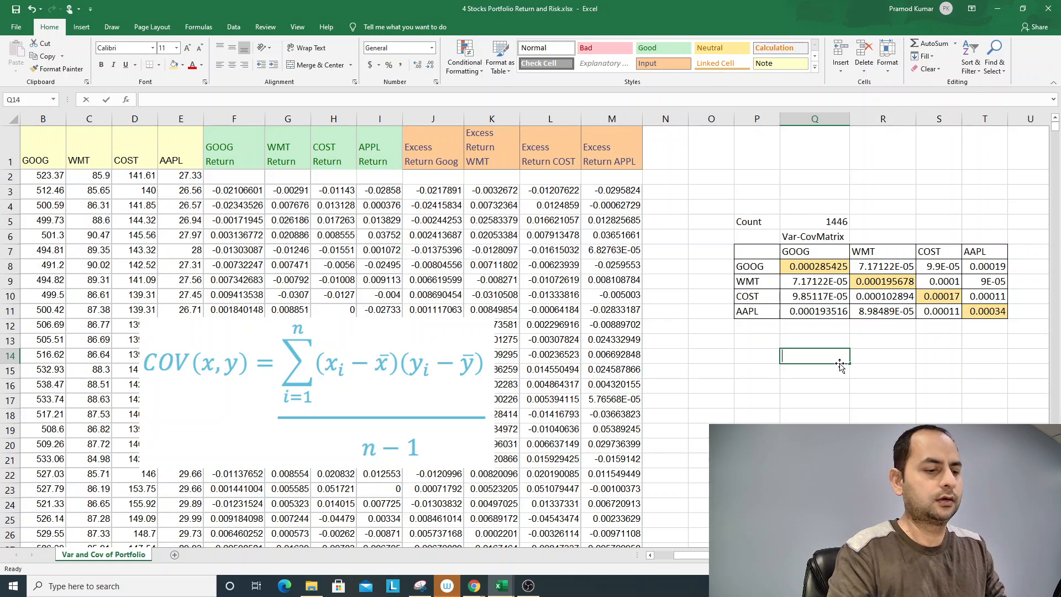
type("=sqrt")
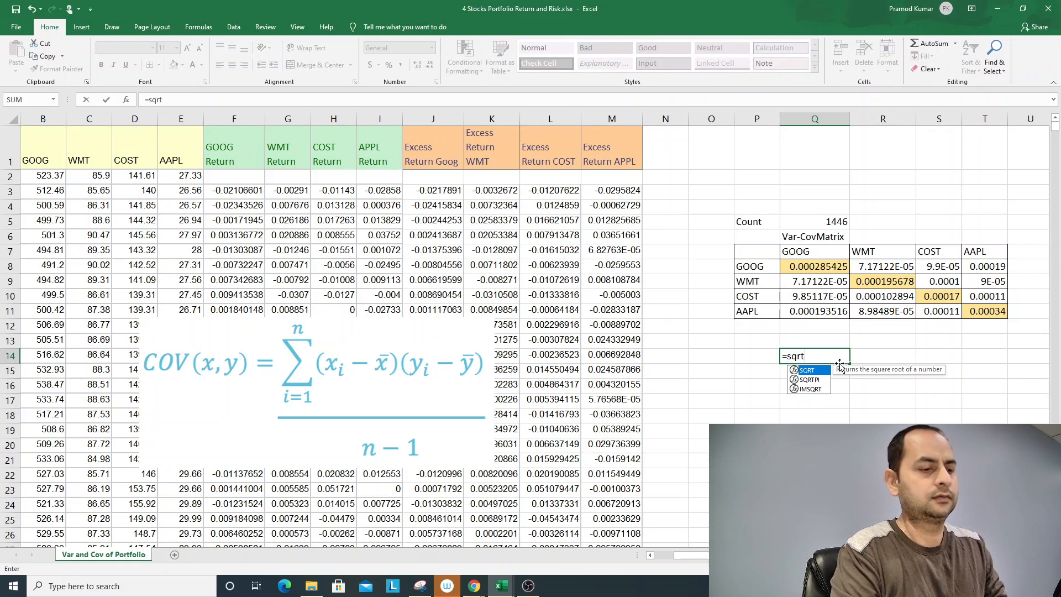
type("(")
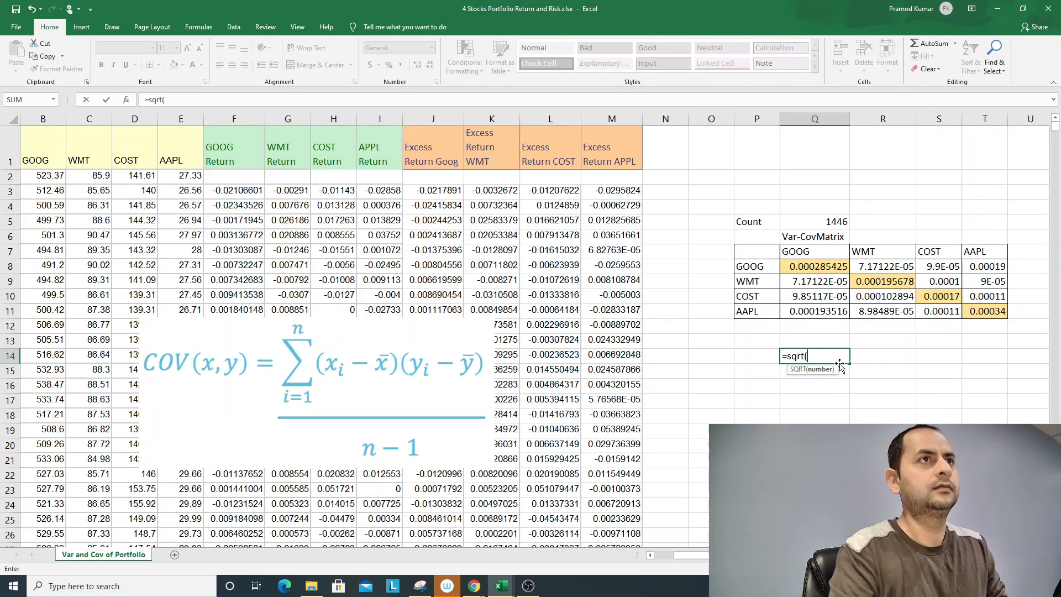
left_click(820, 267)
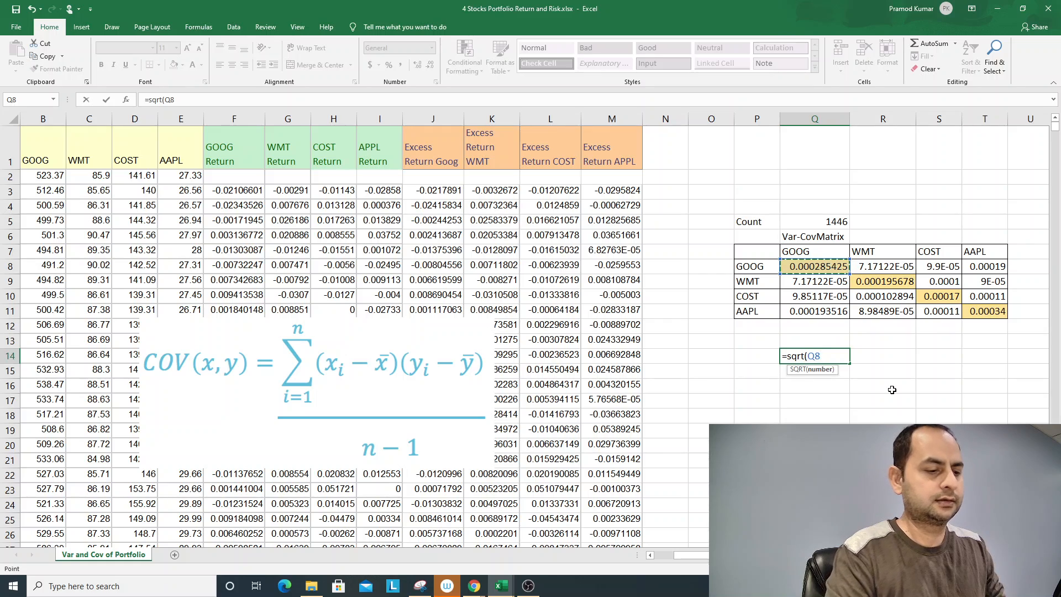
type(")")
key("Return")
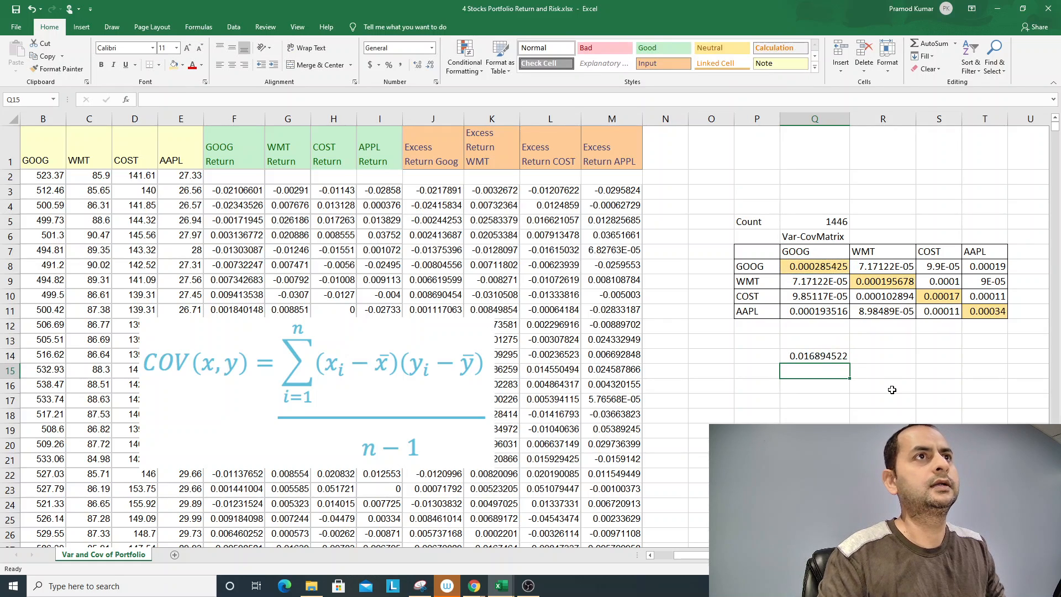
- Label the GOOG standard deviation by linking P14 to the matrix row label with =P8
key("Up")
key("Left")
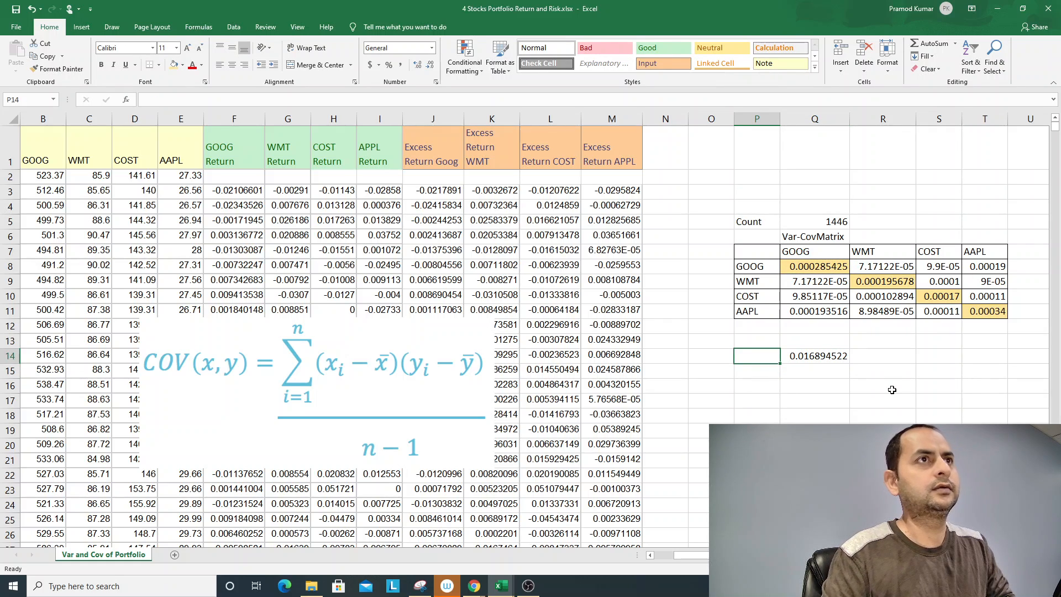
key("Right")
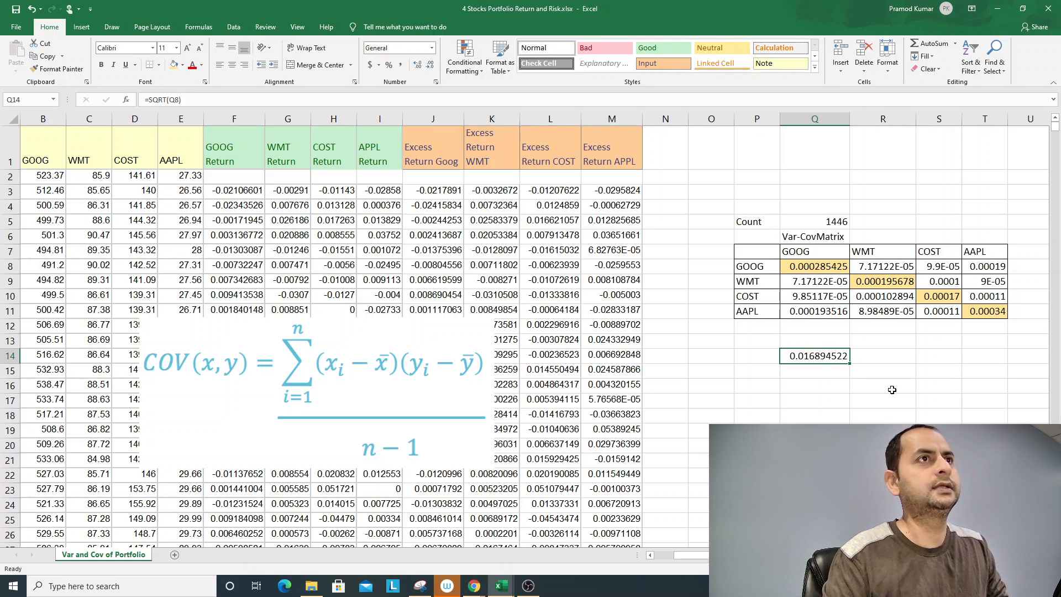
key("Left")
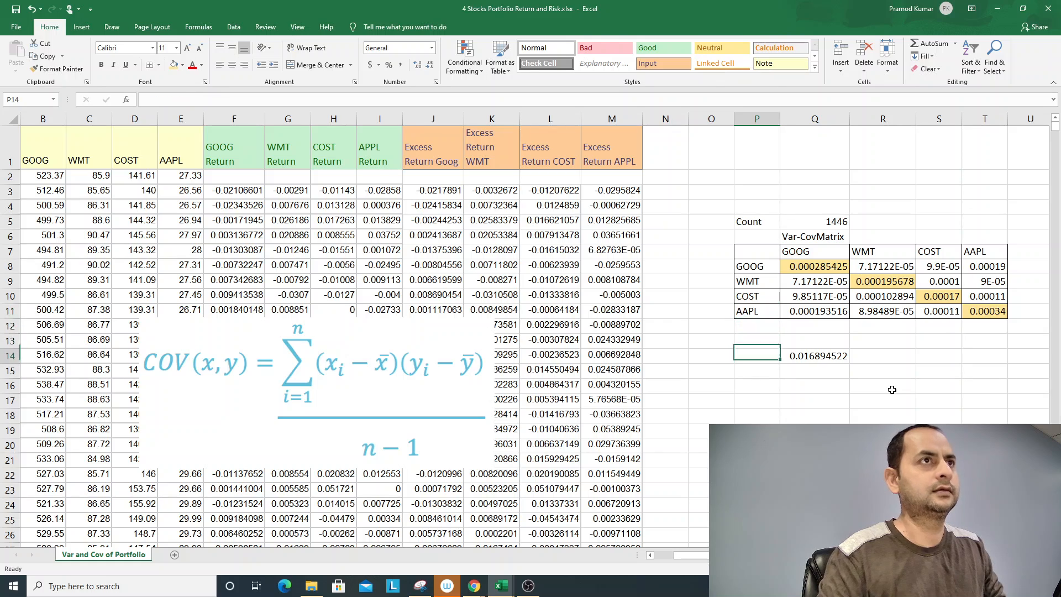
type("=")
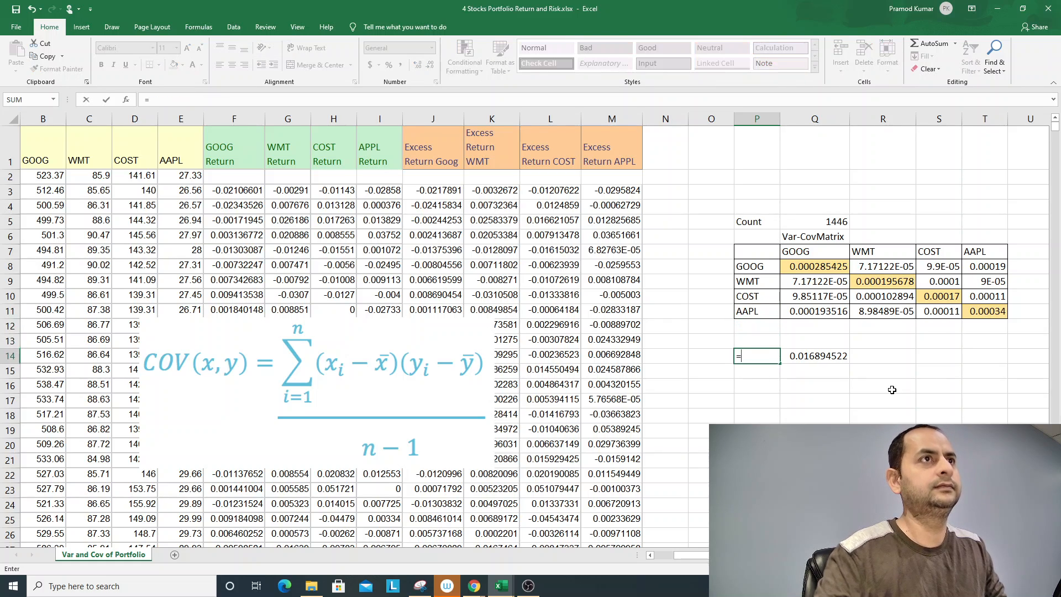
left_click(755, 265)
key("Return")
- Enter the heading "Std. Dev" in Q13 above the GOOG standard deviation
left_click(808, 341)
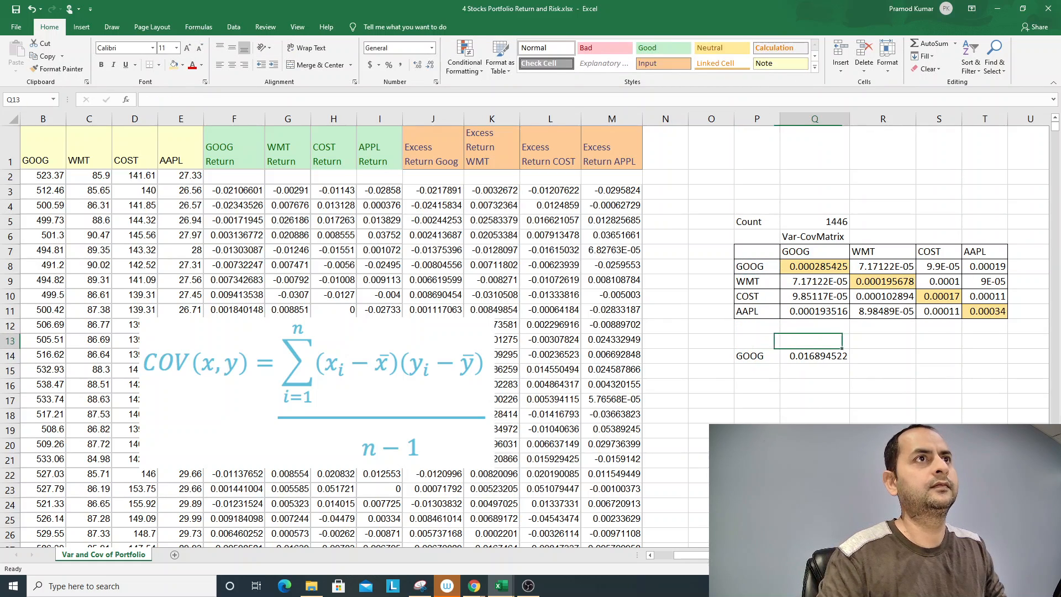
type("Std. ")
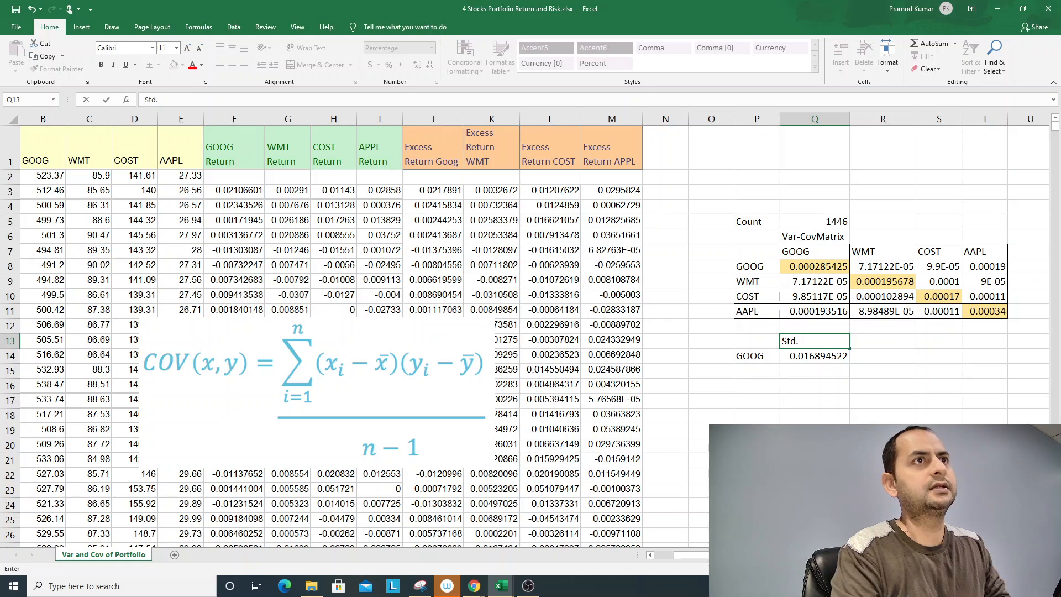
type("Dev")
key("Return")
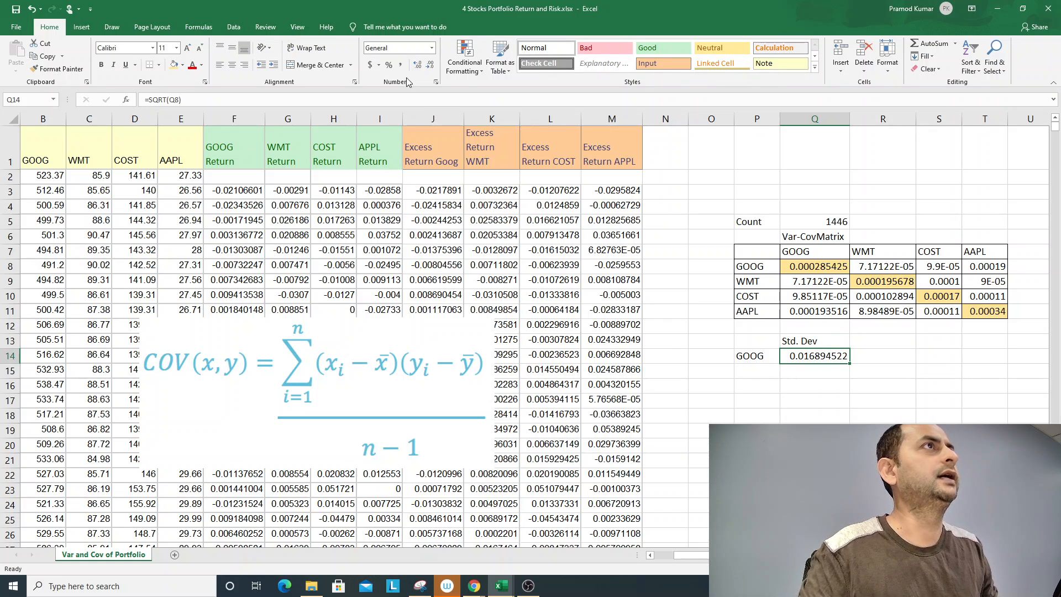
- Format the GOOG standard deviation in Q14 as a percentage with two decimal places
left_click(389, 64)
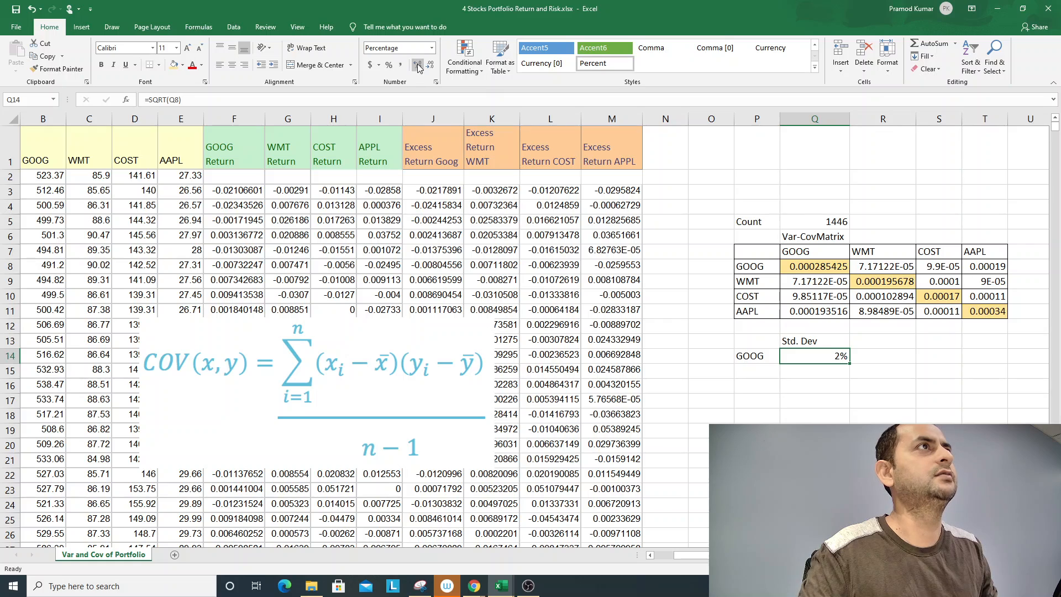
left_click(418, 65)
left_click(418, 65)
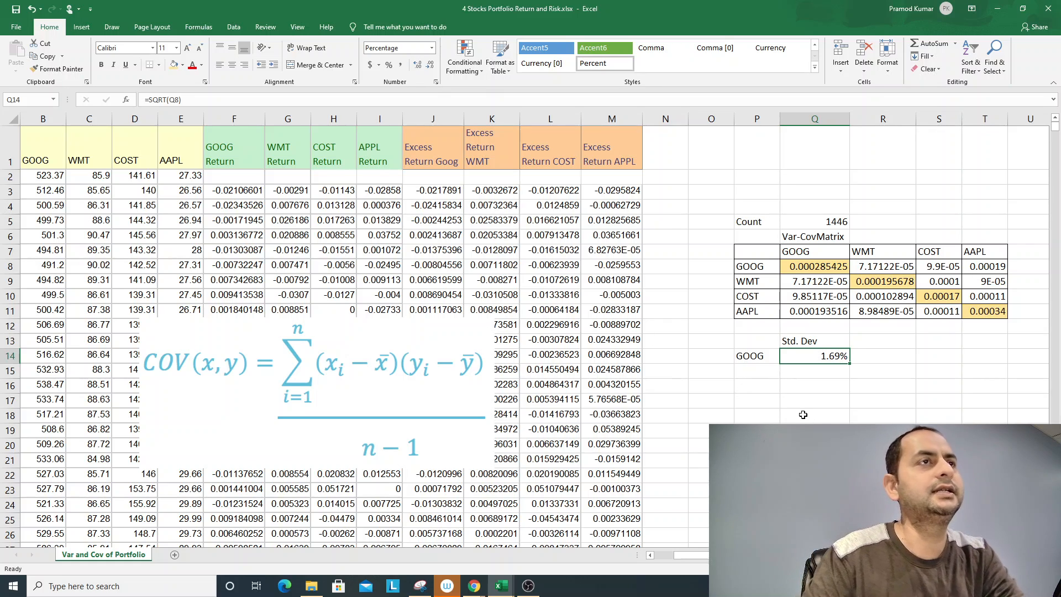
- Copy the P14 ticker label down to P17 and calculate WMT's standard deviation in Q15 as =SQRT(R9)
left_click(763, 356)
left_click_drag(782, 365, 780, 408)
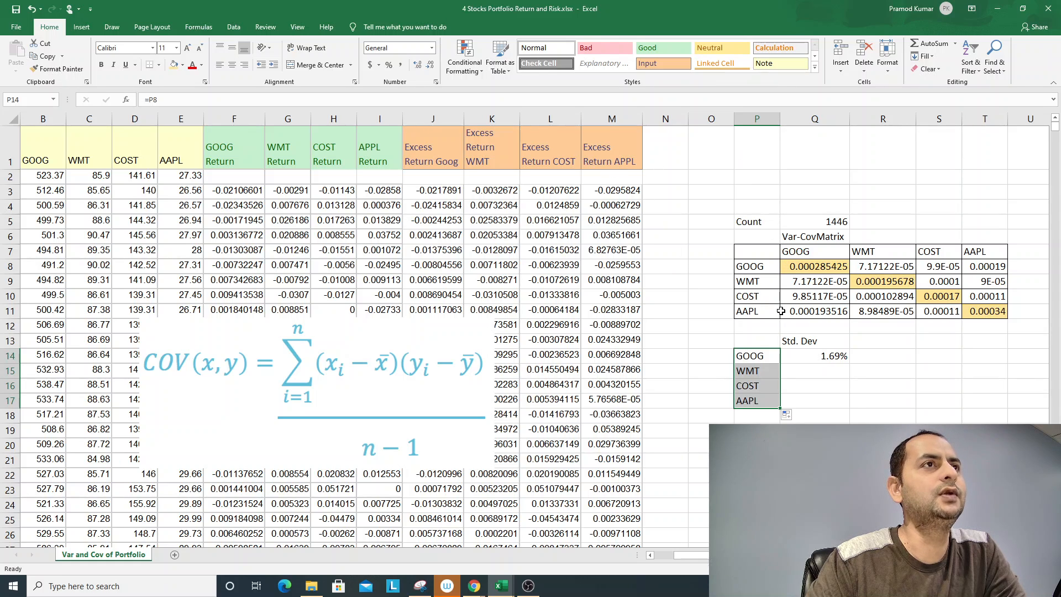
left_click(828, 371)
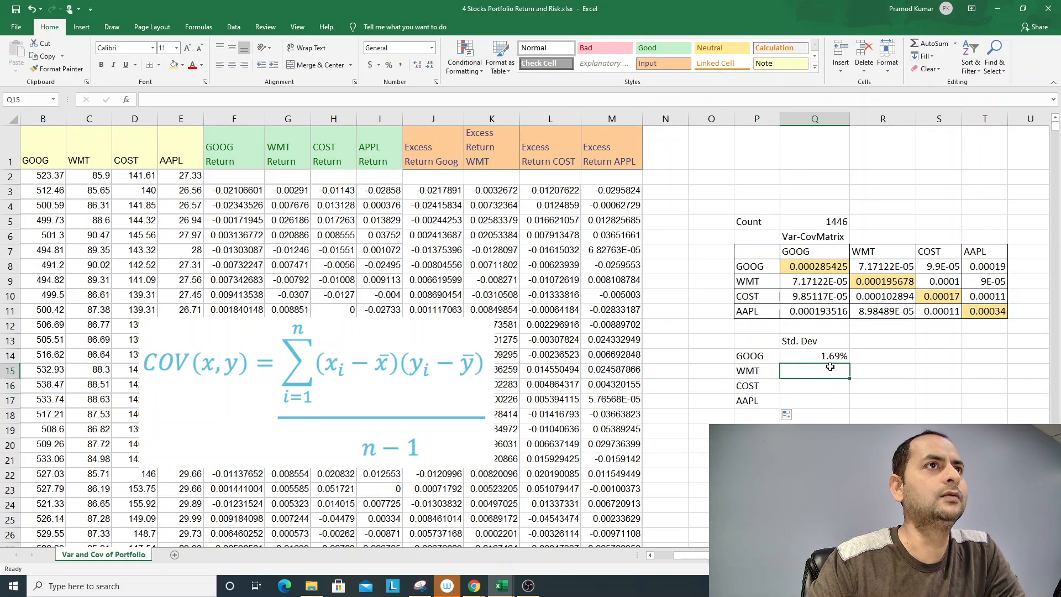
type("=s")
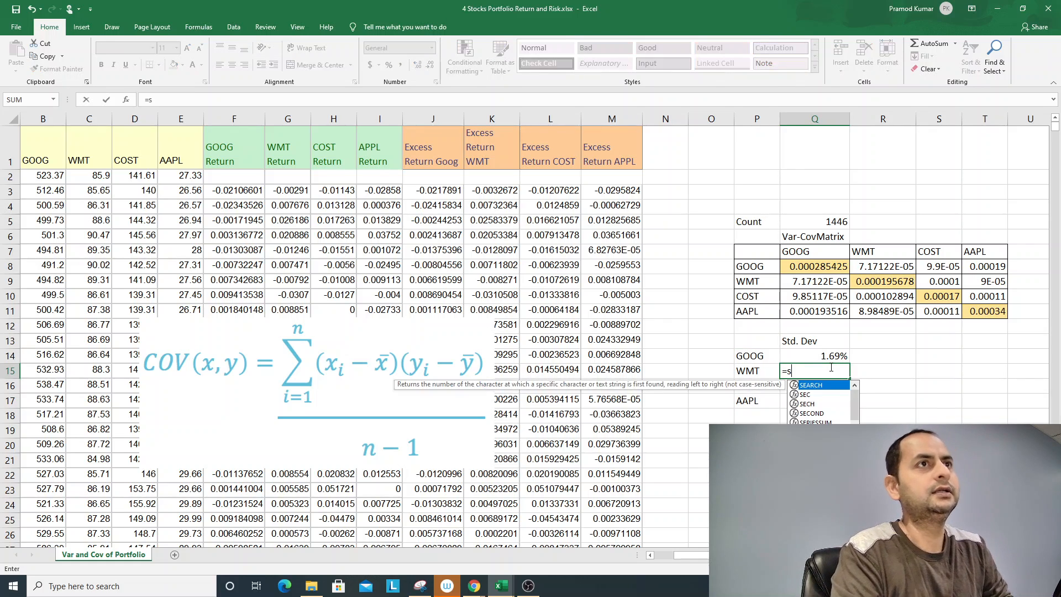
type("qrt(")
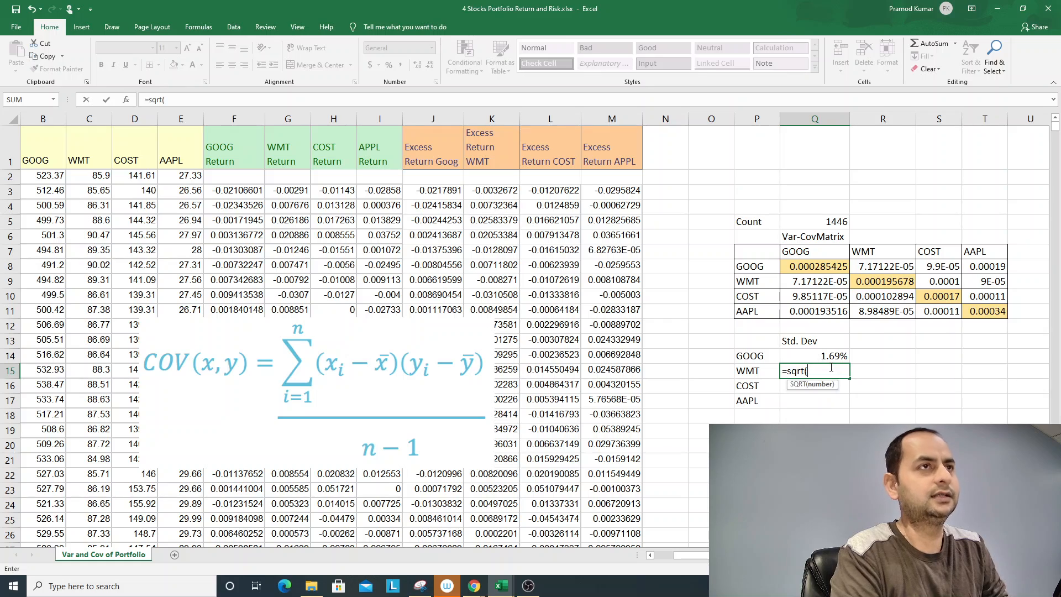
left_click(886, 279)
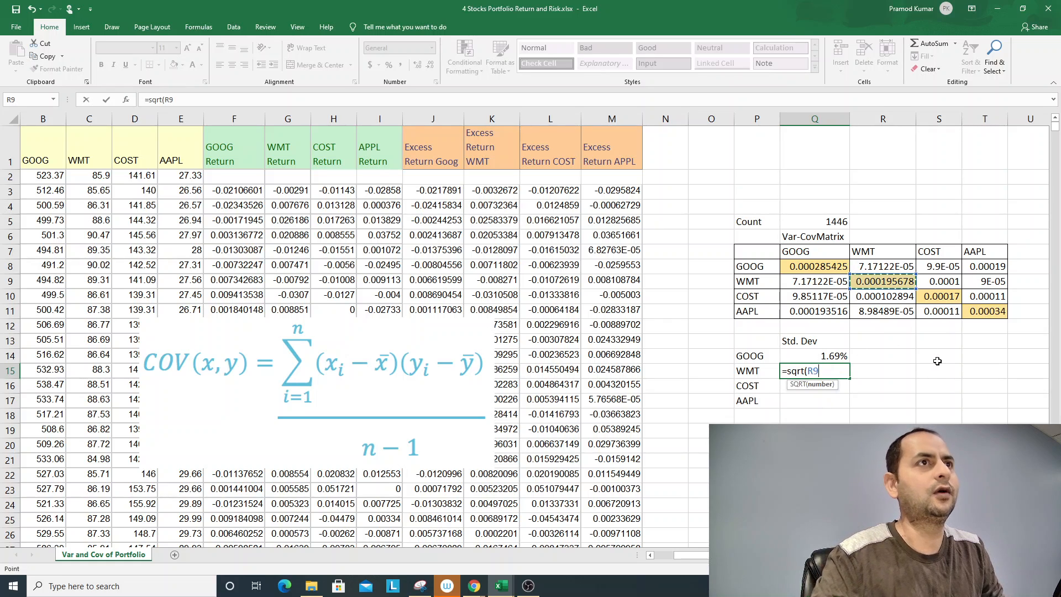
key("Return")
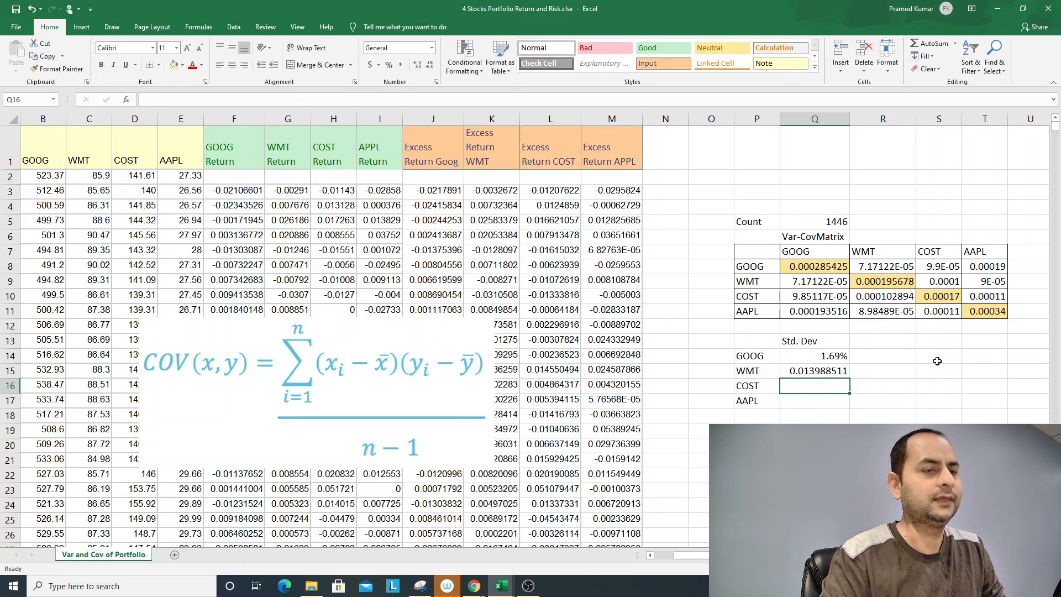
- Calculate COST's standard deviation in Q16 as the square root of its variance, =SQRT(S10)
type("=s")
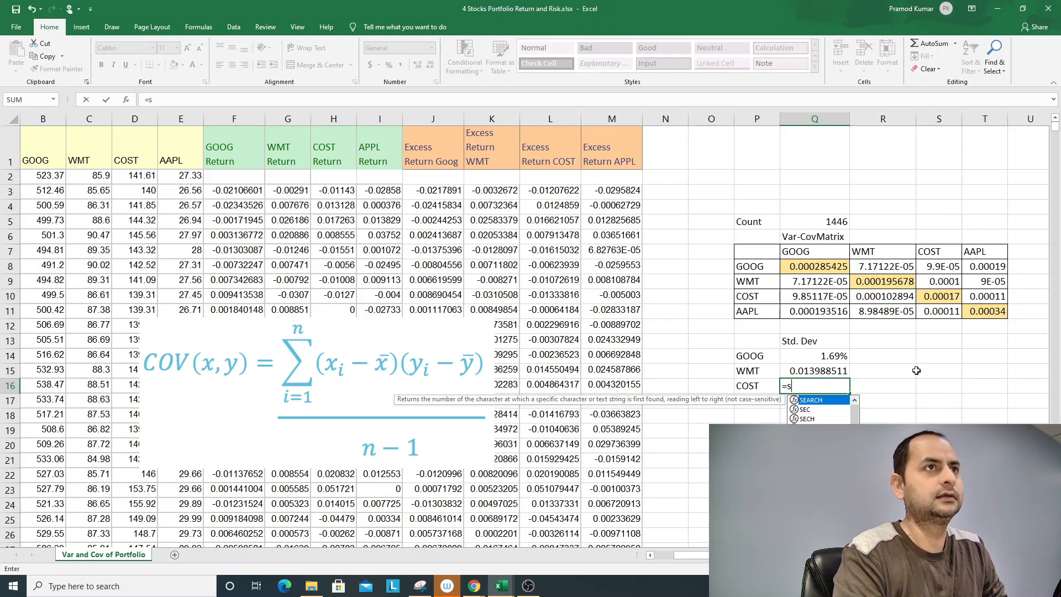
type("qrt(")
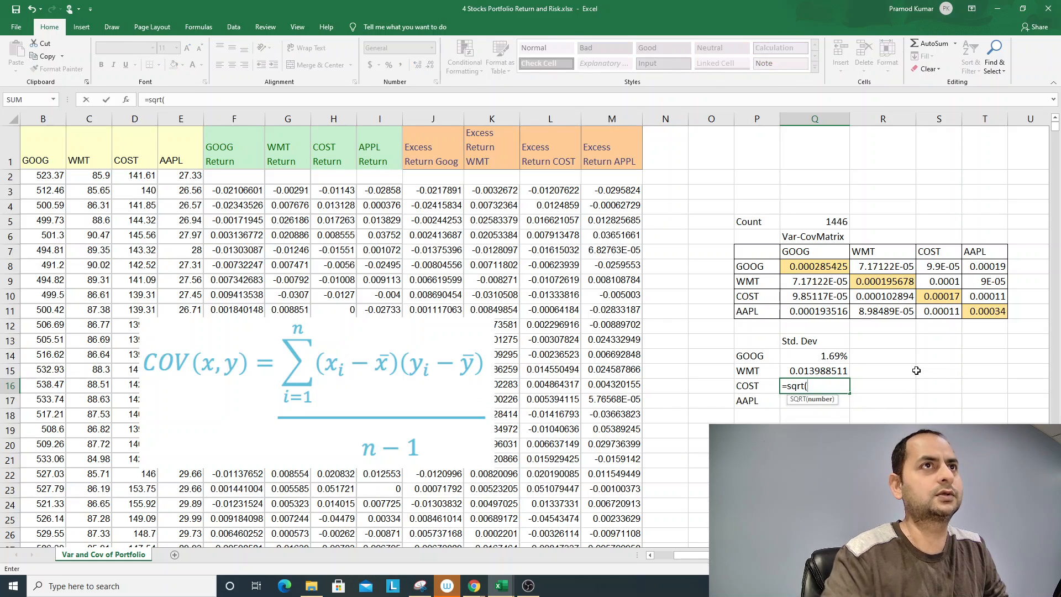
left_click(939, 297)
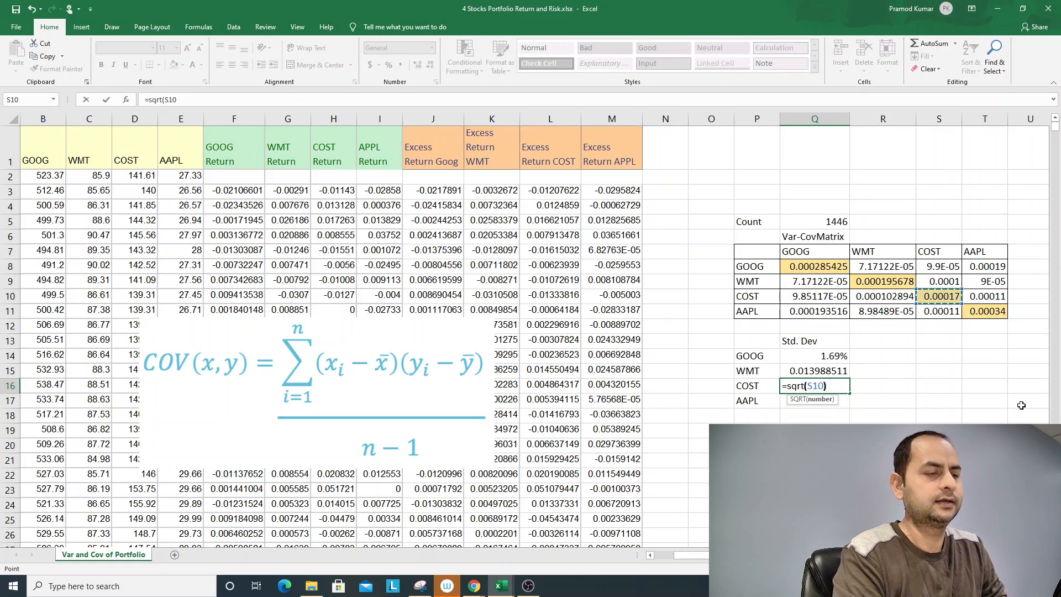
key("Return")
- Calculate AAPL's standard deviation in Q17 as the square root of its variance, =SQRT(T11)
key("BackSpace")
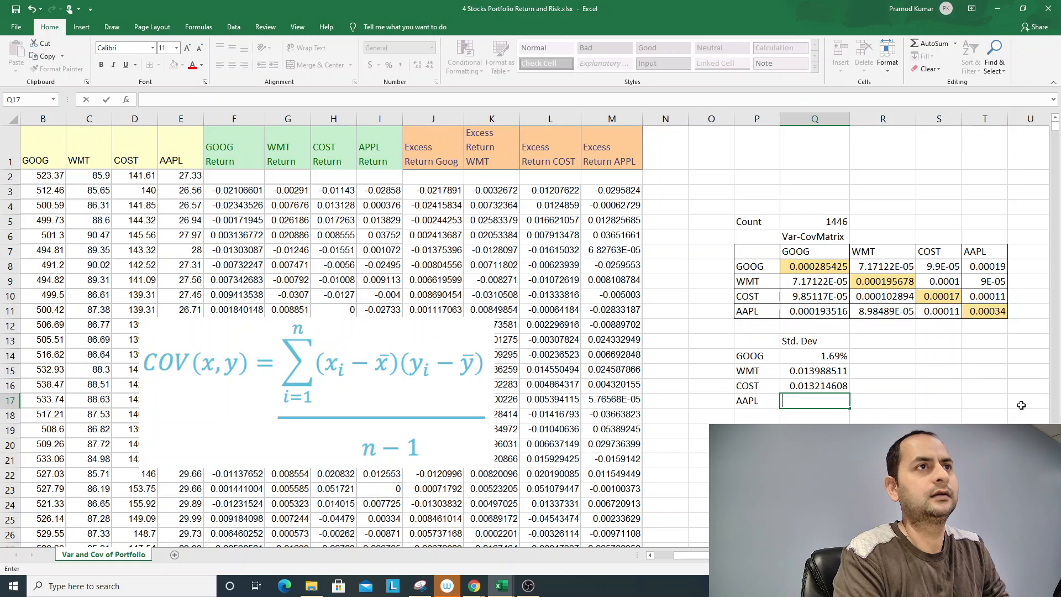
type("=sqr")
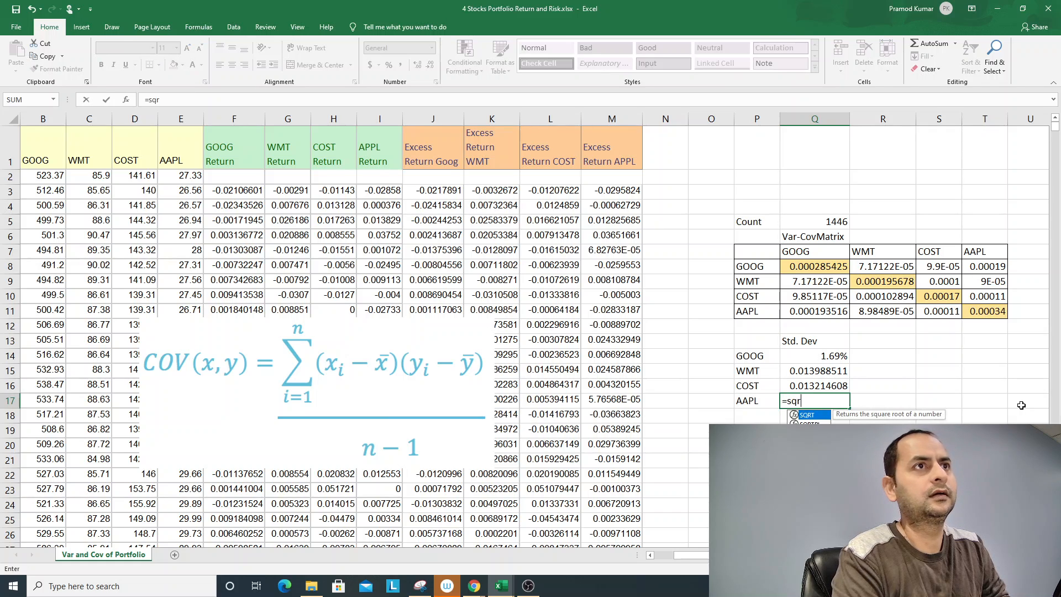
type("t(")
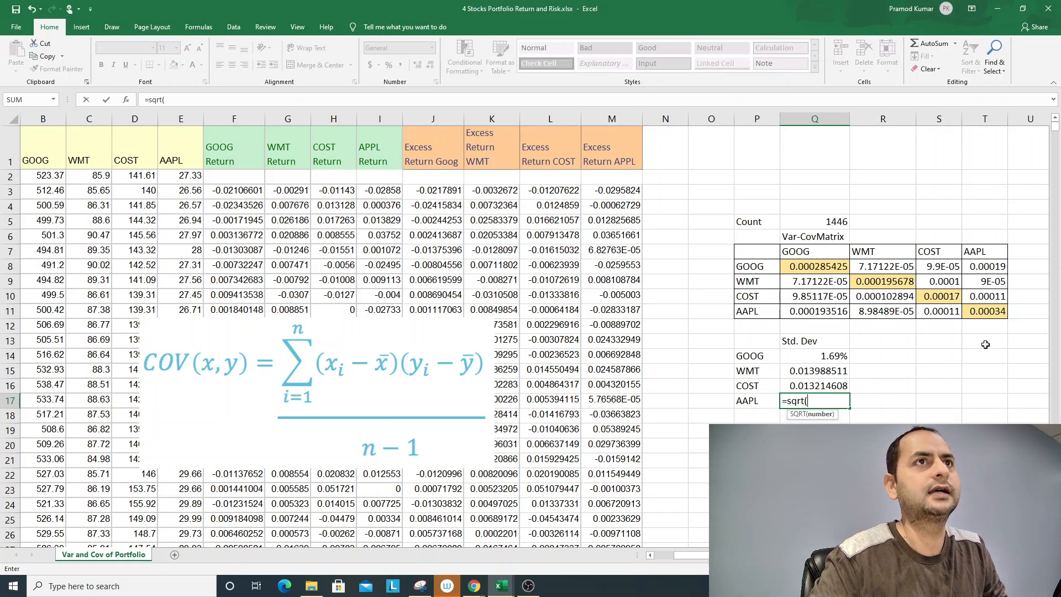
left_click(984, 311)
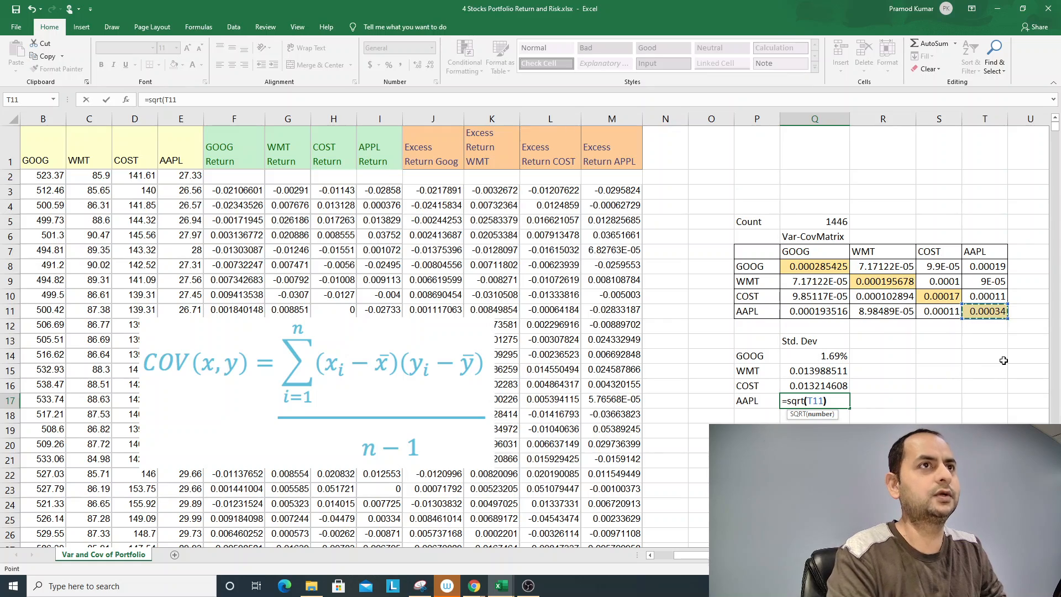
key("Return")
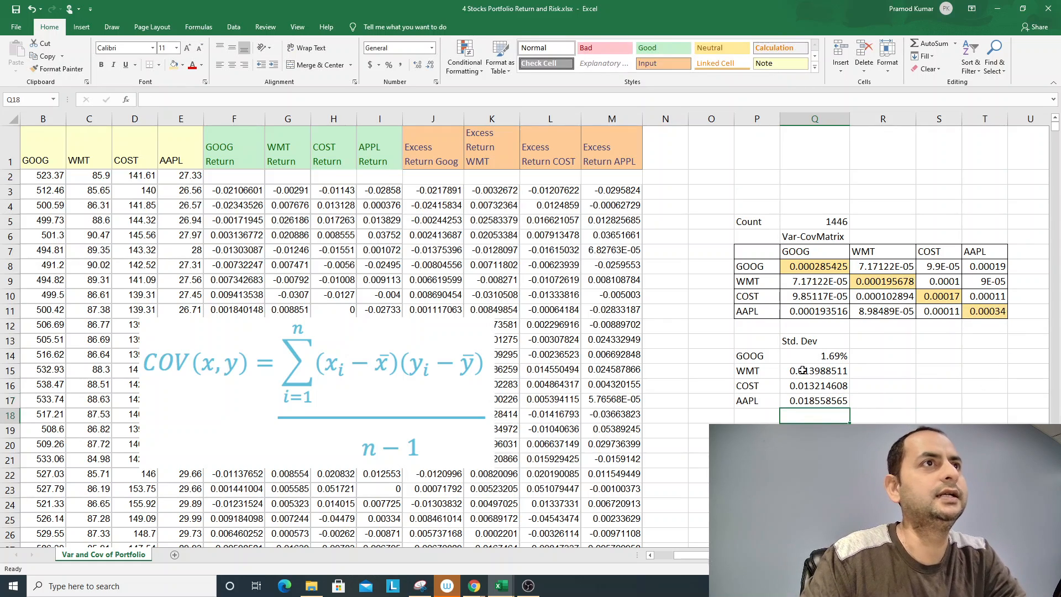
- Format the WMT, COST and AAPL standard deviations in Q15:Q17 as percentages with two decimal places
left_click_drag(803, 370, 813, 400)
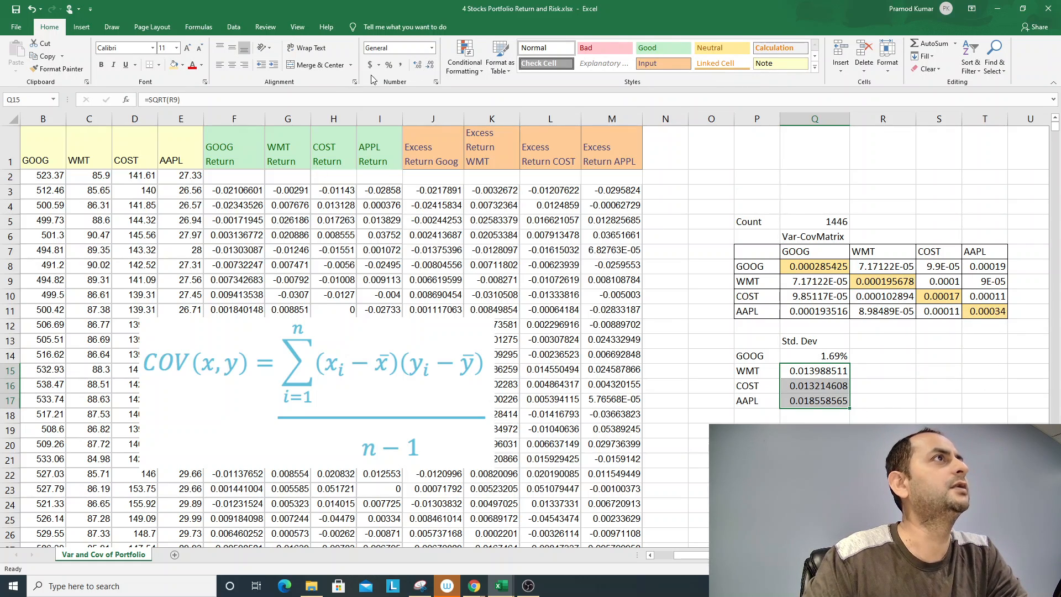
left_click(389, 65)
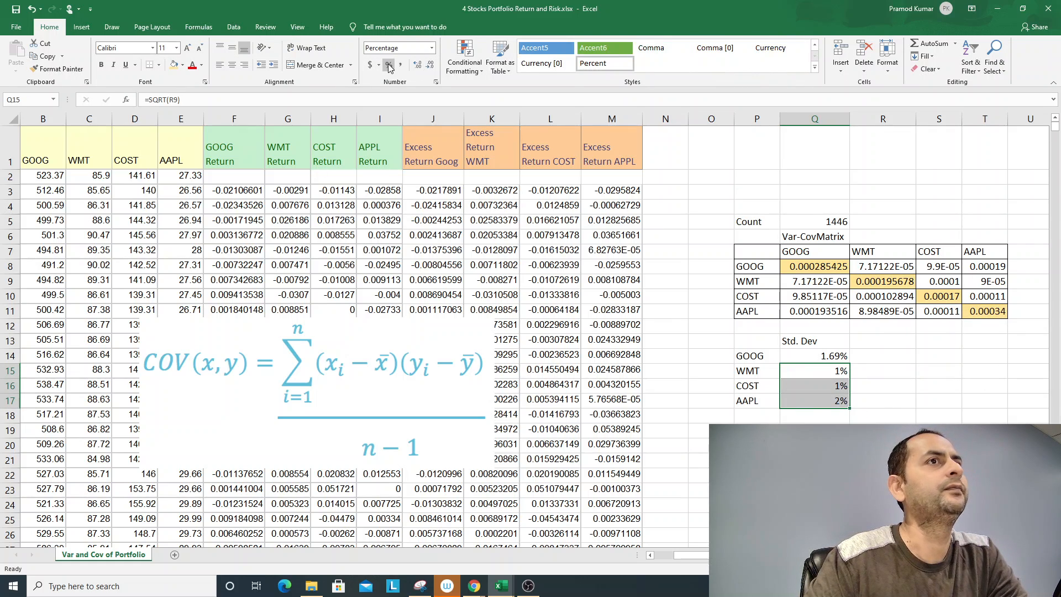
left_click(418, 67)
left_click(418, 66)
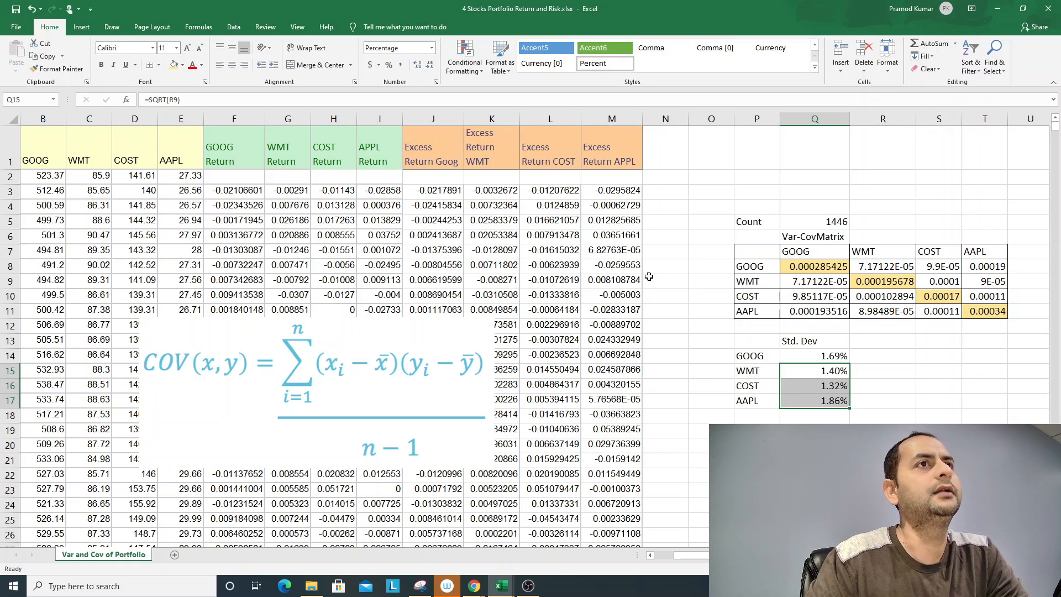
left_click(821, 402)
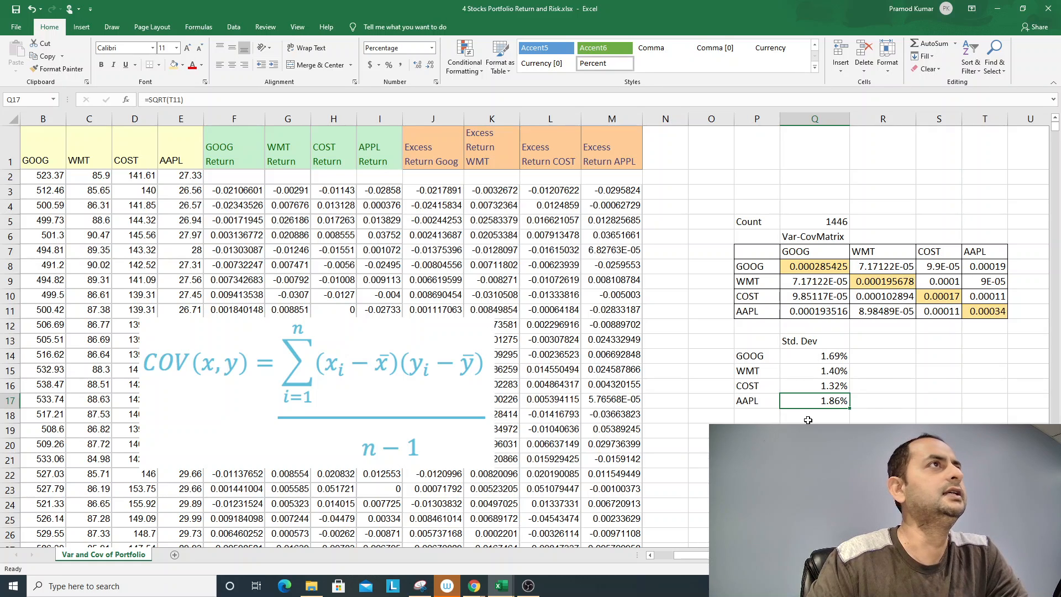
left_click(808, 351)
left_click(807, 342)
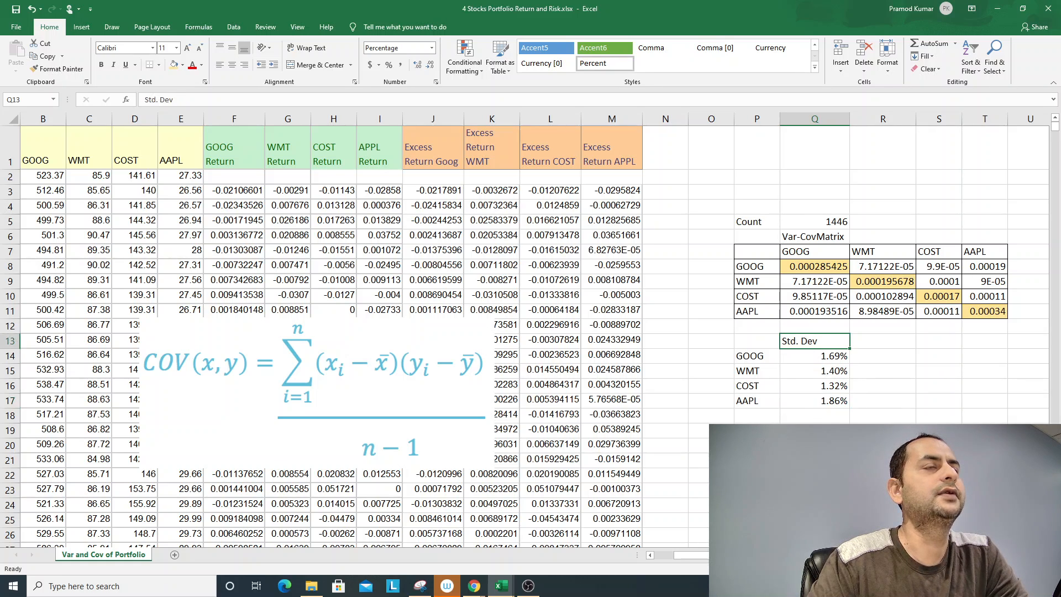
left_click(755, 358)
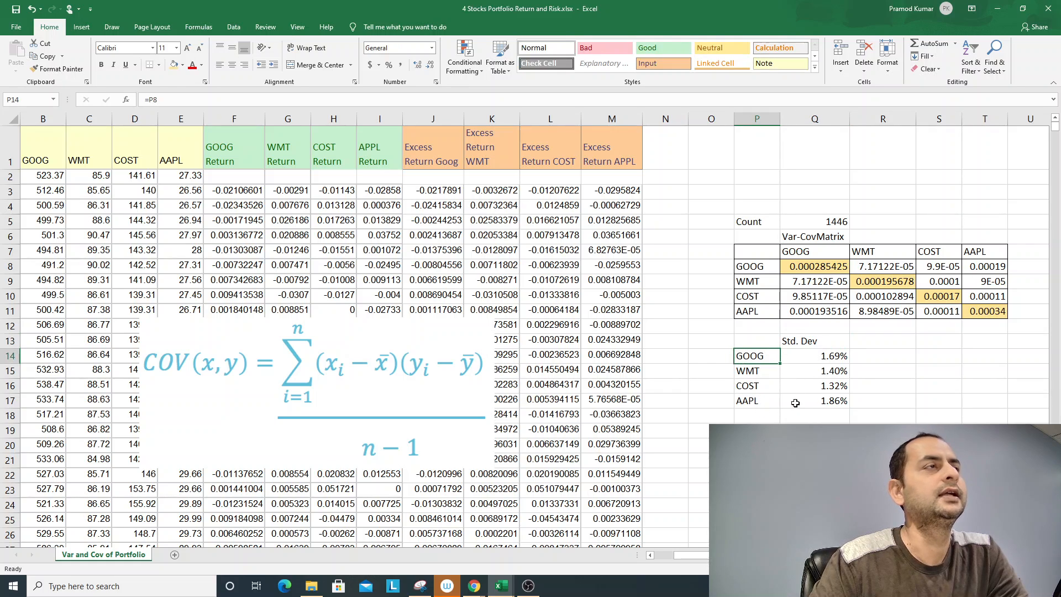
- Copy the Mean label and the four stocks' mean returns in E1451:I1451, beneath the return data
scroll(684, 412, "down", 1)
scroll(685, 412, "down", 20)
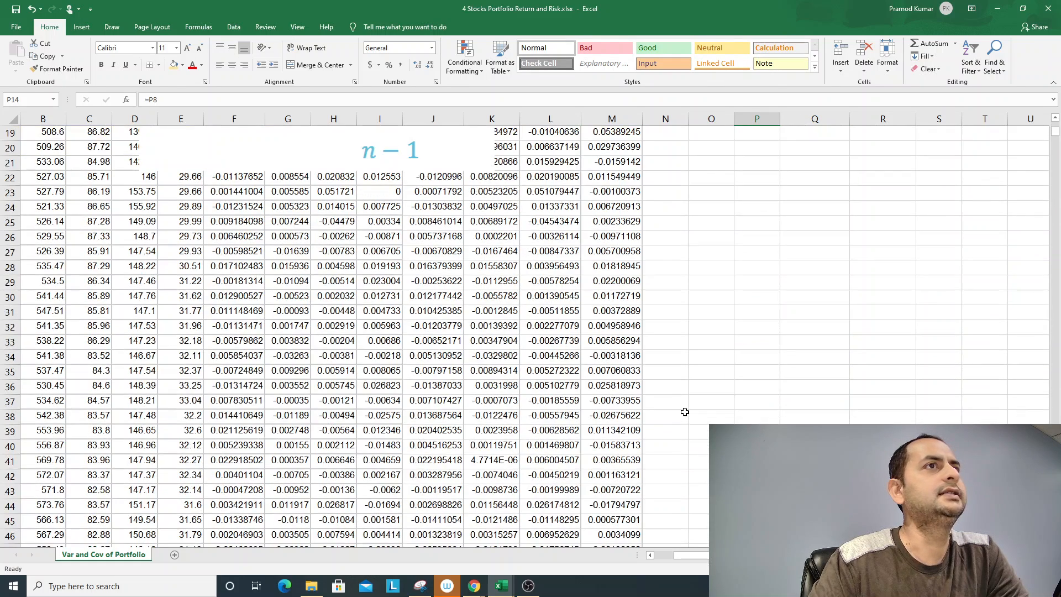
scroll(685, 411, "down", 6)
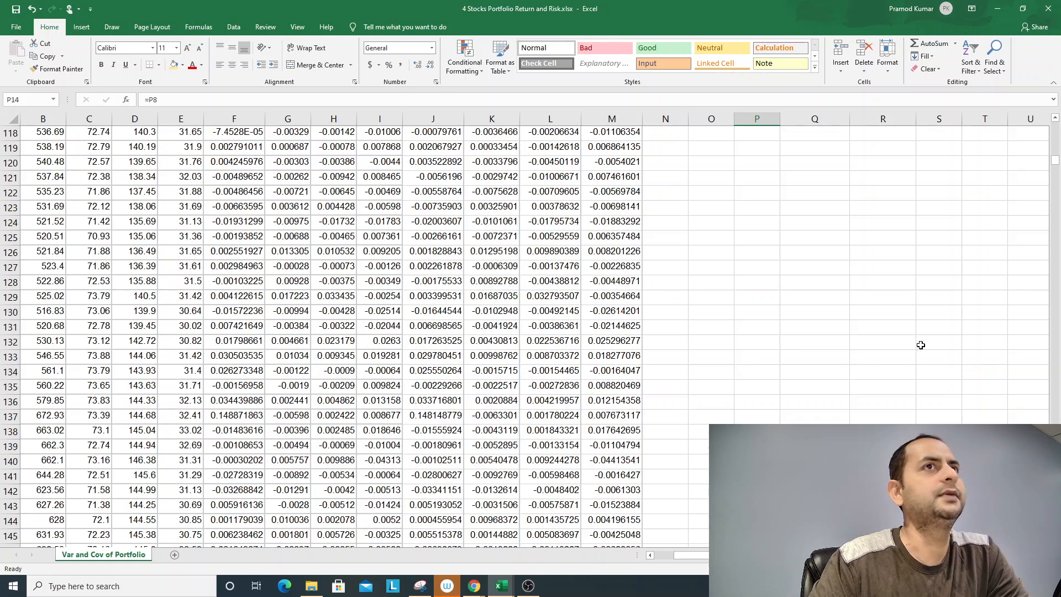
left_click(592, 370)
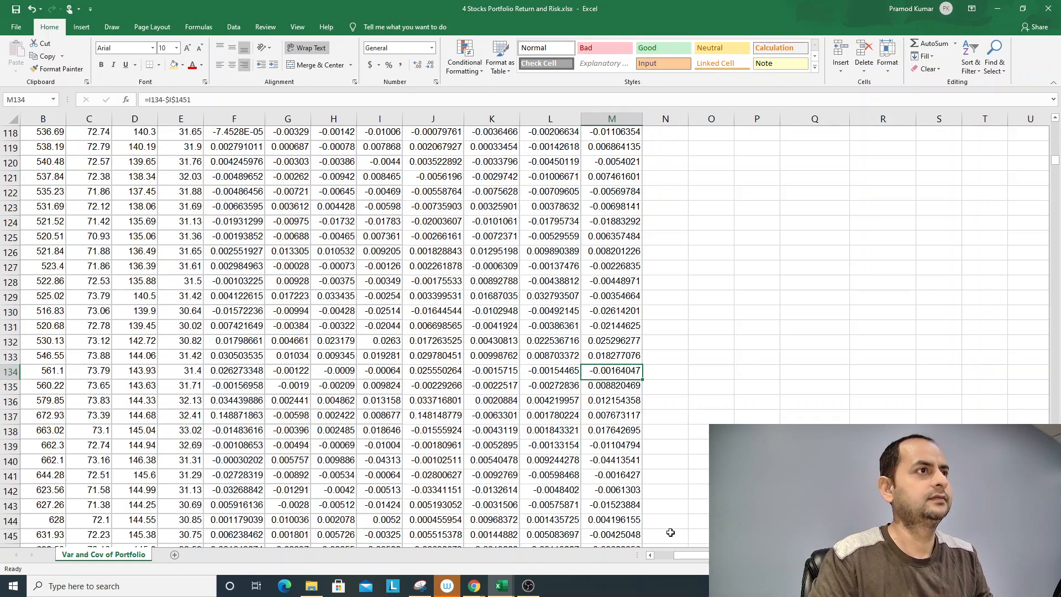
key("ctrl+Down")
key("Down")
key("Down")
key("Down")
key("Down")
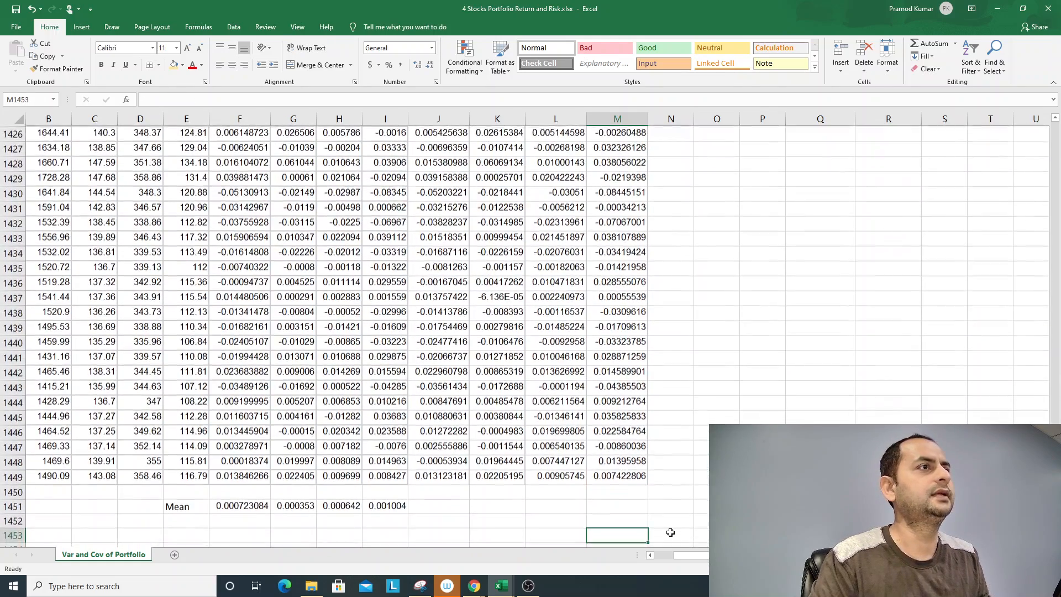
key("Left")
key("Left")
key("Left")
key("Left")
key("Up")
key("Up")
key("shift+Left")
key("shift+Left")
key("shift+Left")
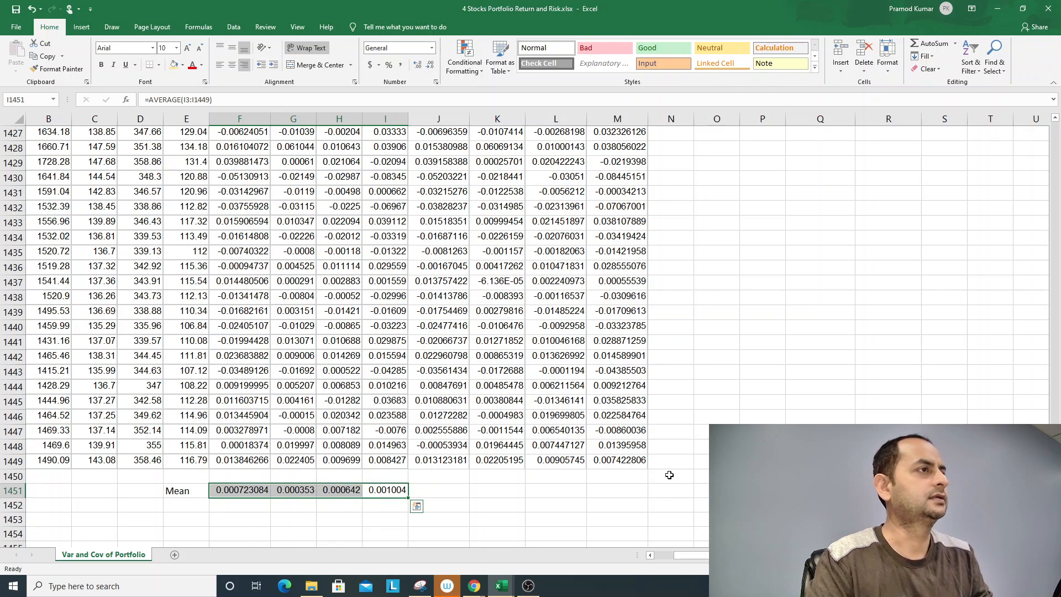
key("Left")
key("Left")
key("Left")
key("shift+Right")
key("shift+Right")
key("shift+Right")
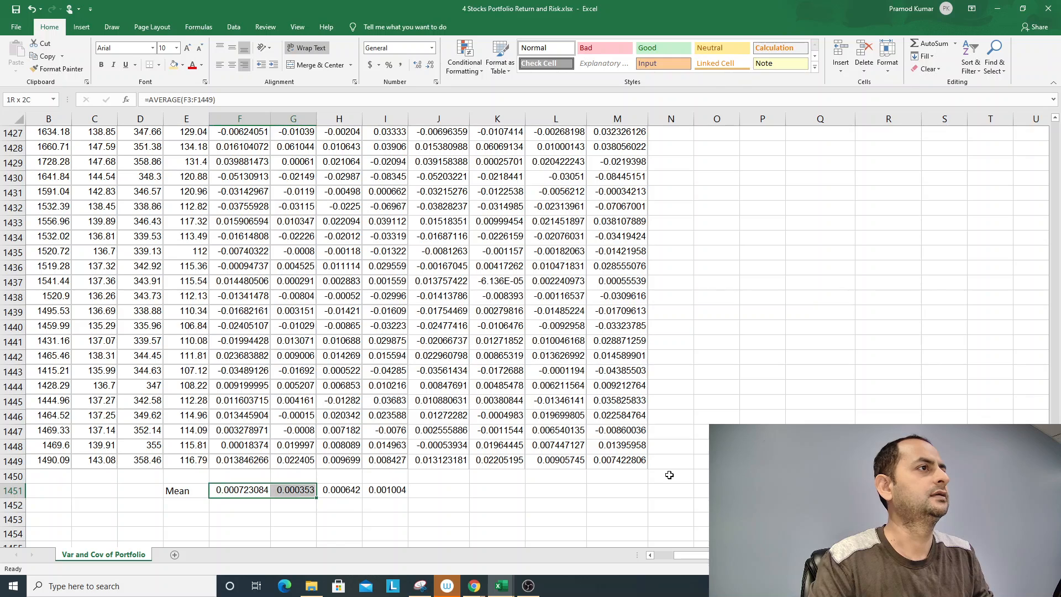
key("Left")
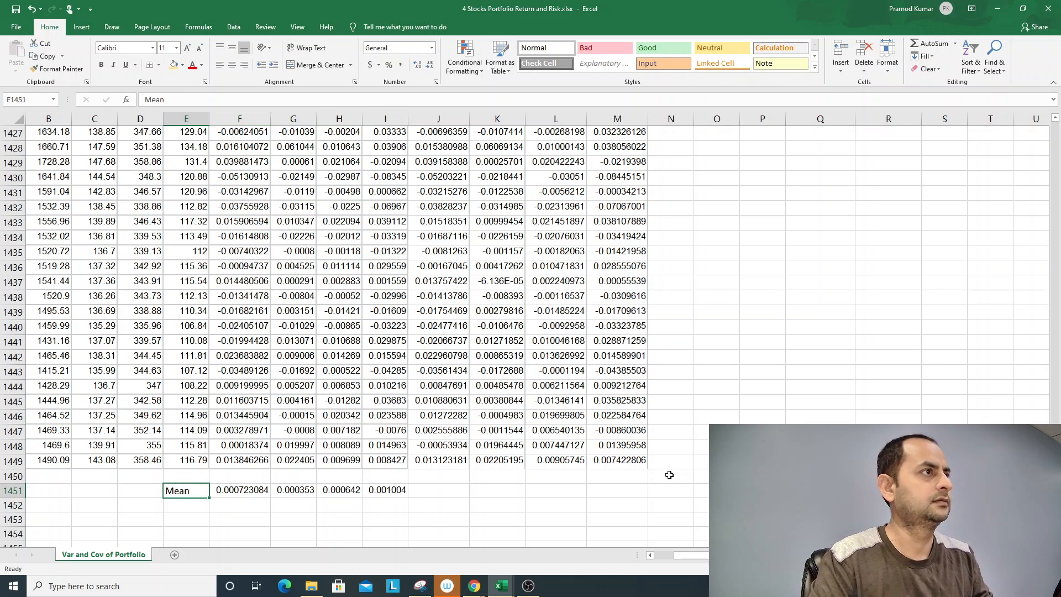
key("shift+Right")
key("shift+Right")
key("shift+Right")
key("shift+Right")
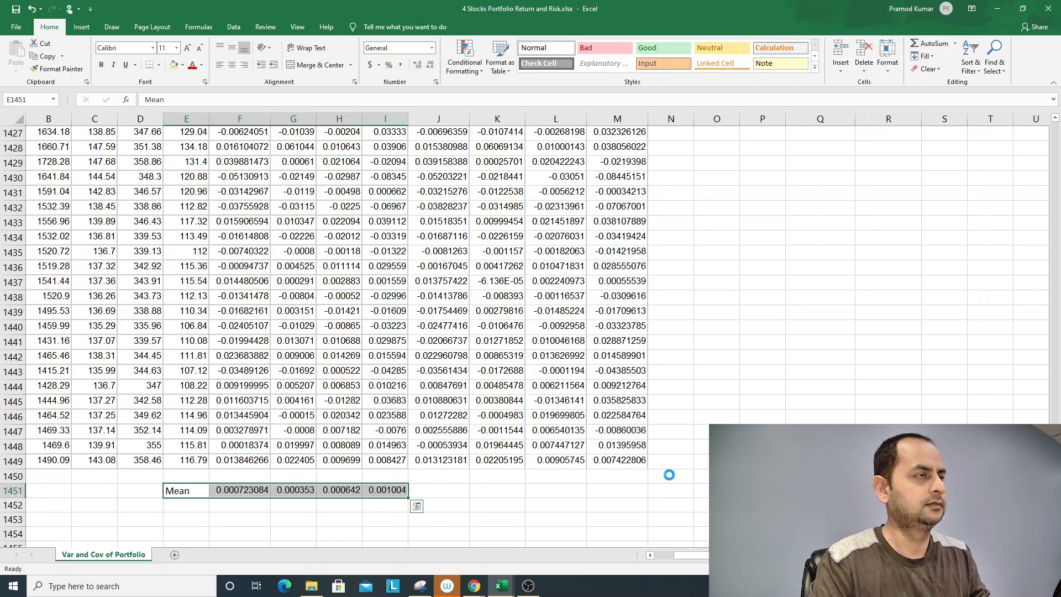
key("ctrl+c")
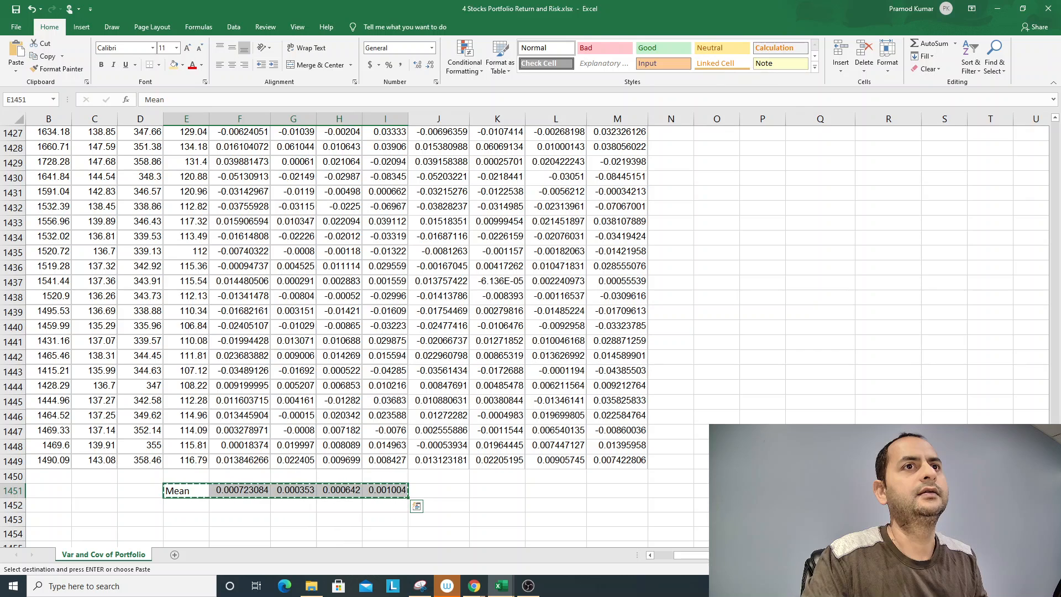
- Paste the copied Mean row as values only, starting at P19 below the standard deviations
left_click_drag(1054, 507, 1055, 126)
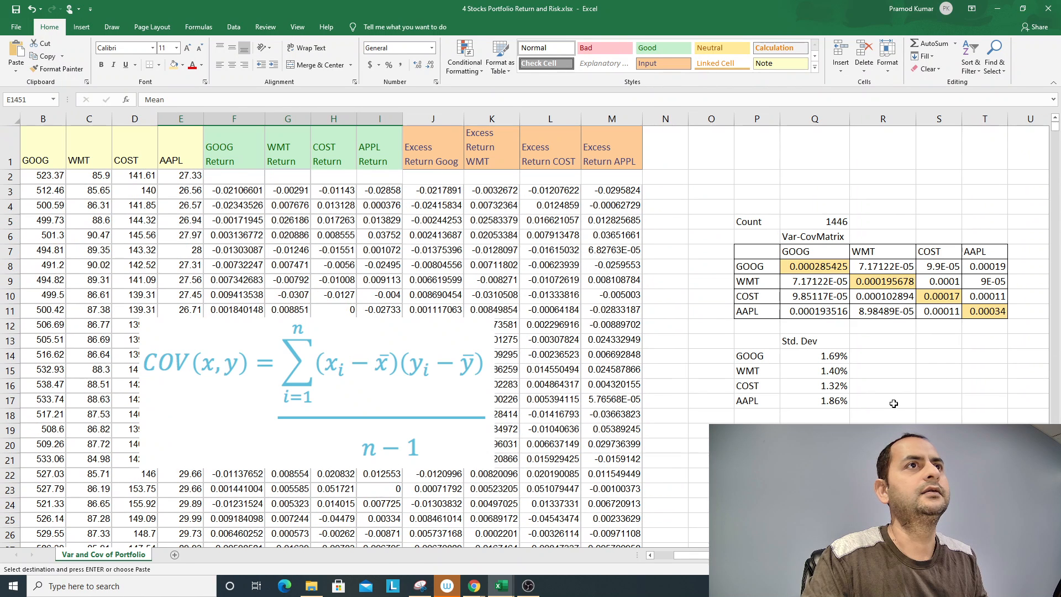
left_click(757, 430)
right_click(770, 430)
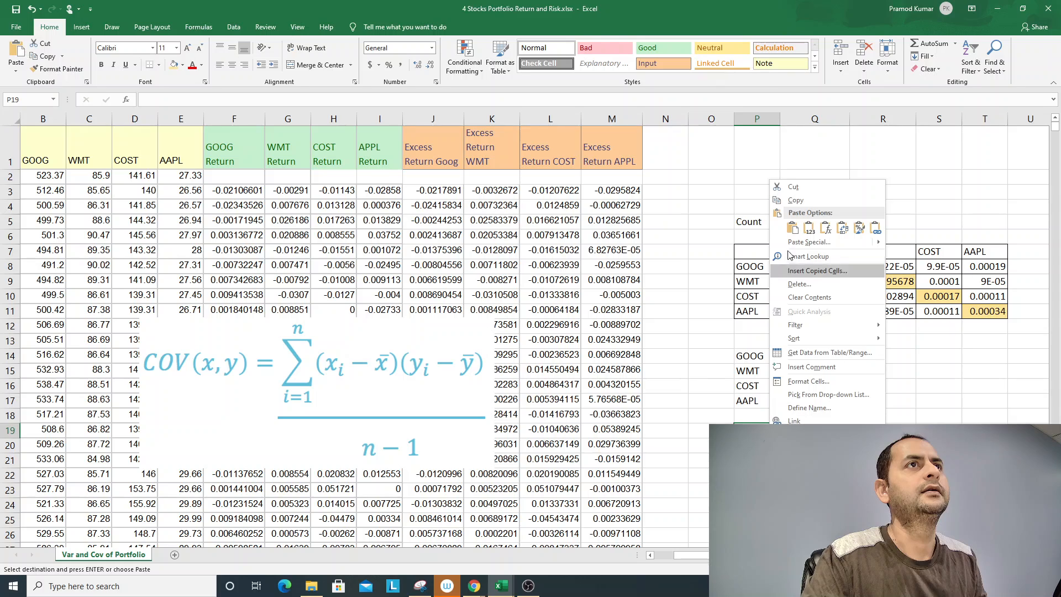
left_click(809, 228)
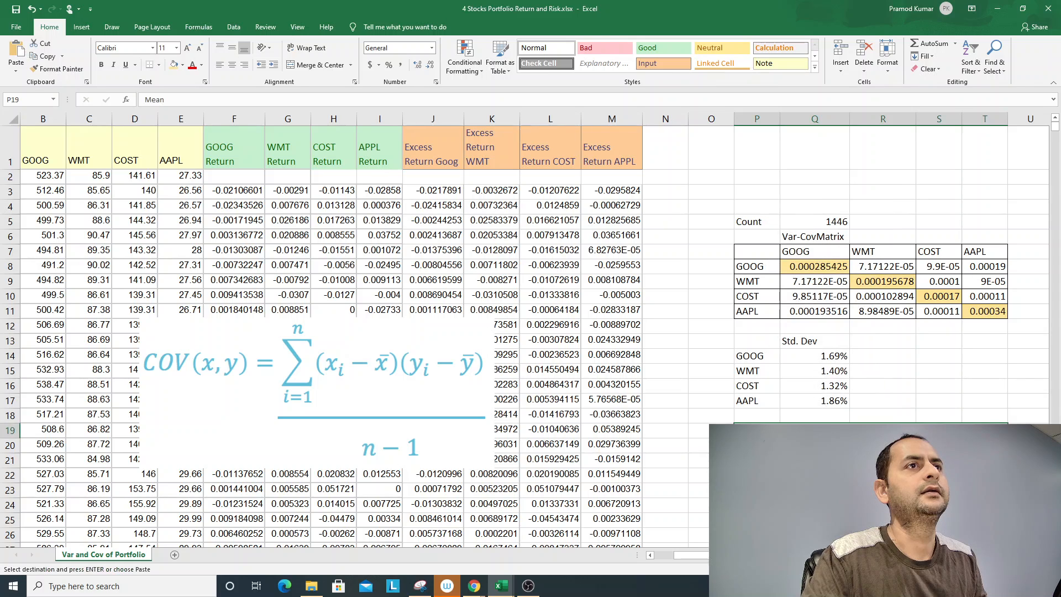
- Format the four mean returns in Q19:T19 as percentages
left_click(815, 430)
left_click(757, 430)
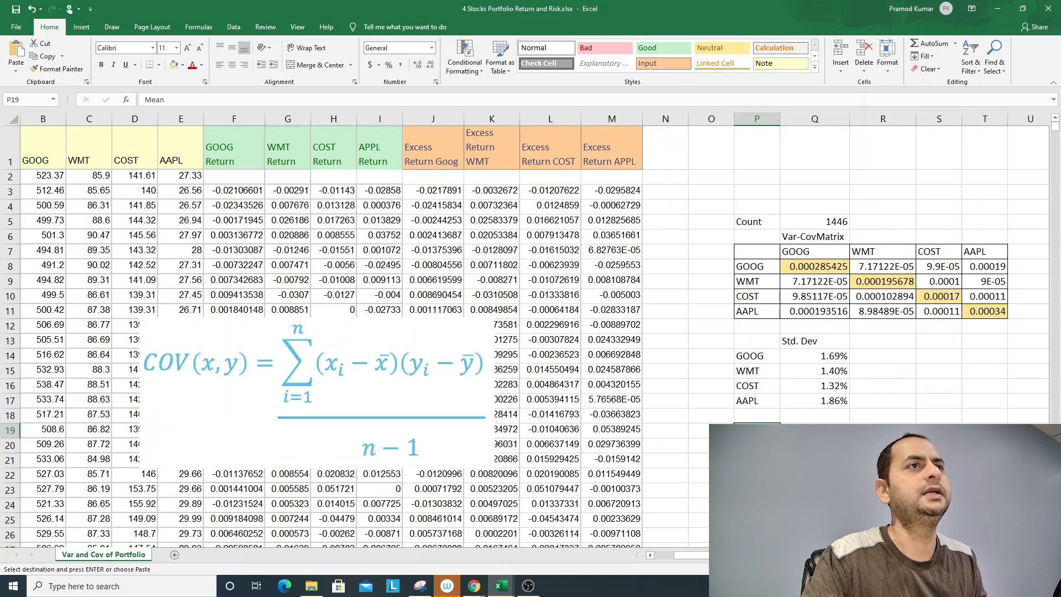
left_click_drag(814, 430, 984, 429)
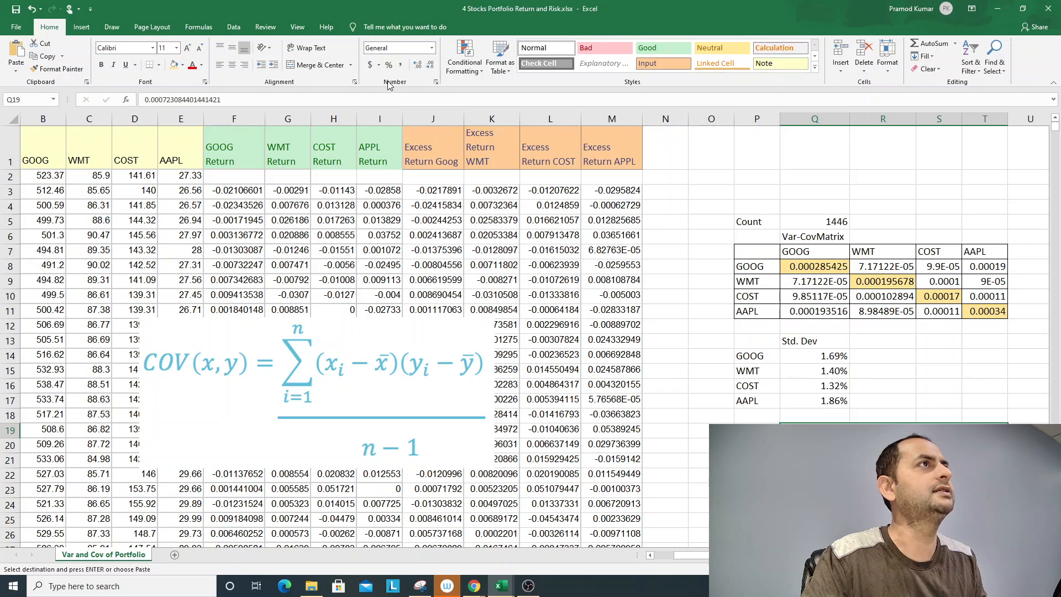
left_click(389, 64)
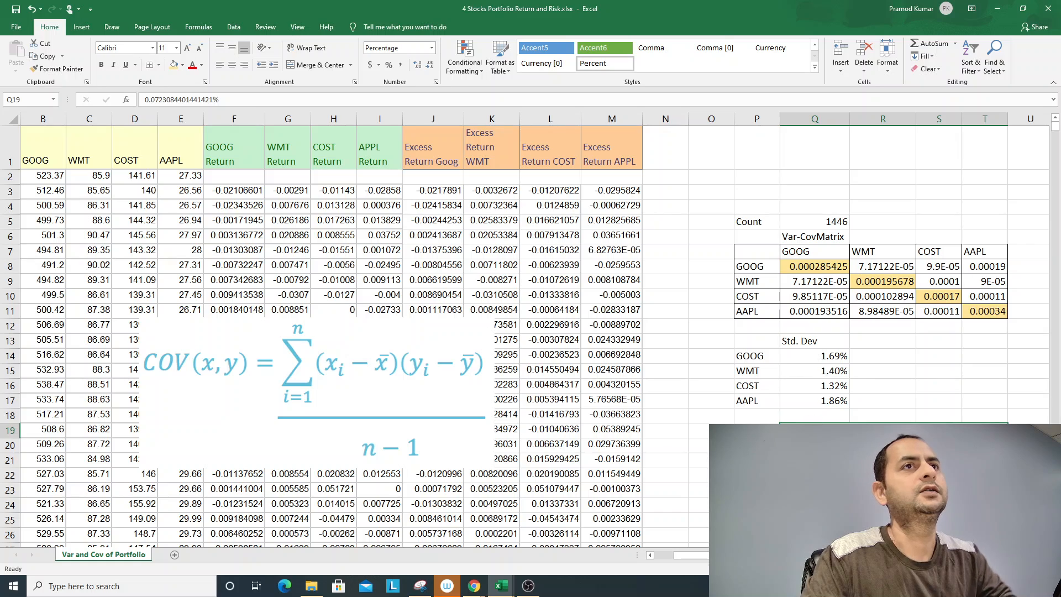
left_click(985, 430)
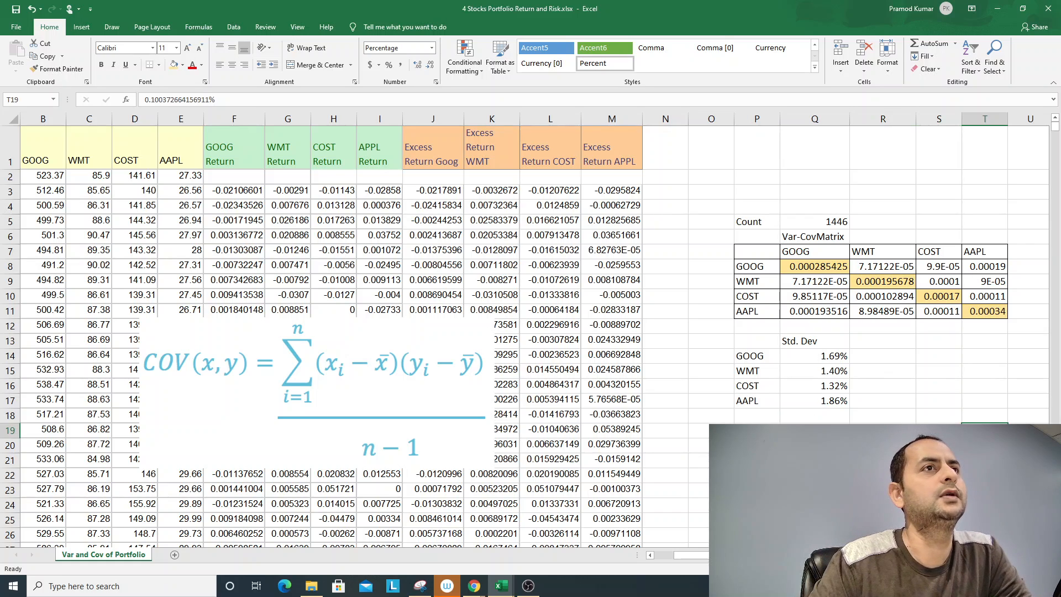
left_click(846, 422)
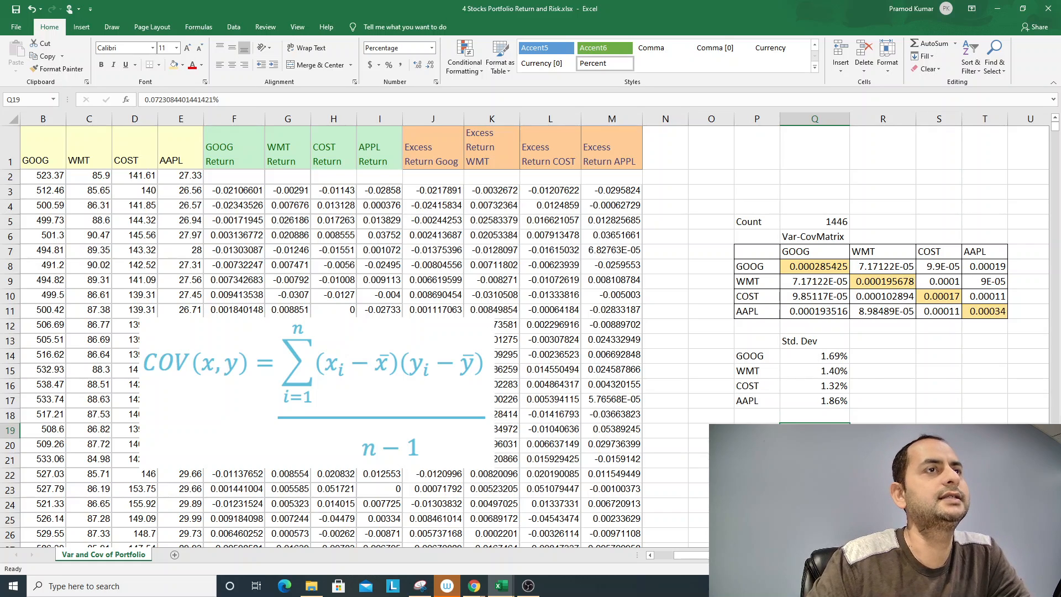
left_click(757, 430)
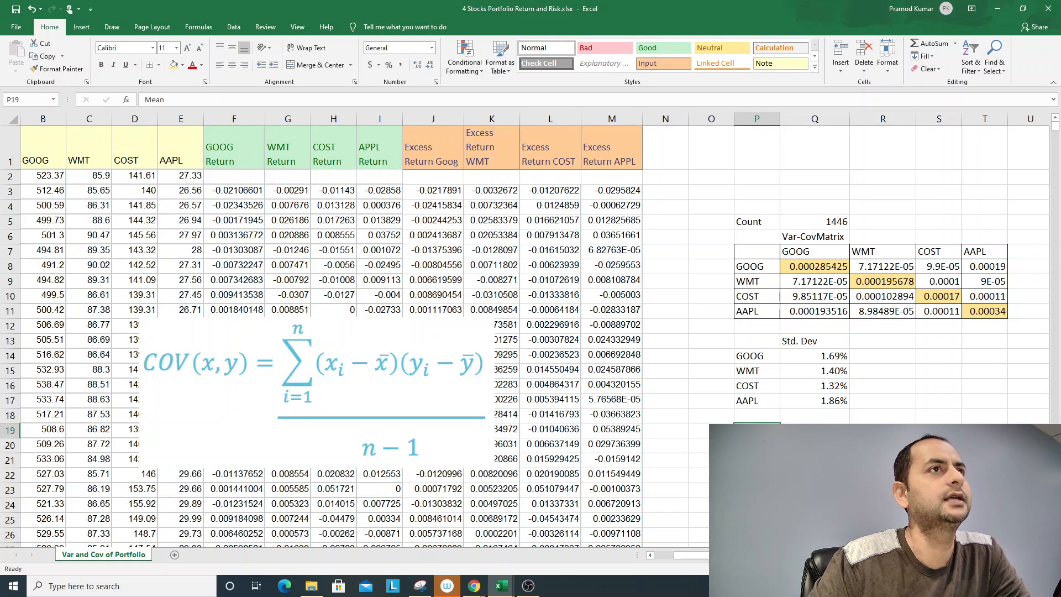
left_click(811, 431)
left_click(756, 360)
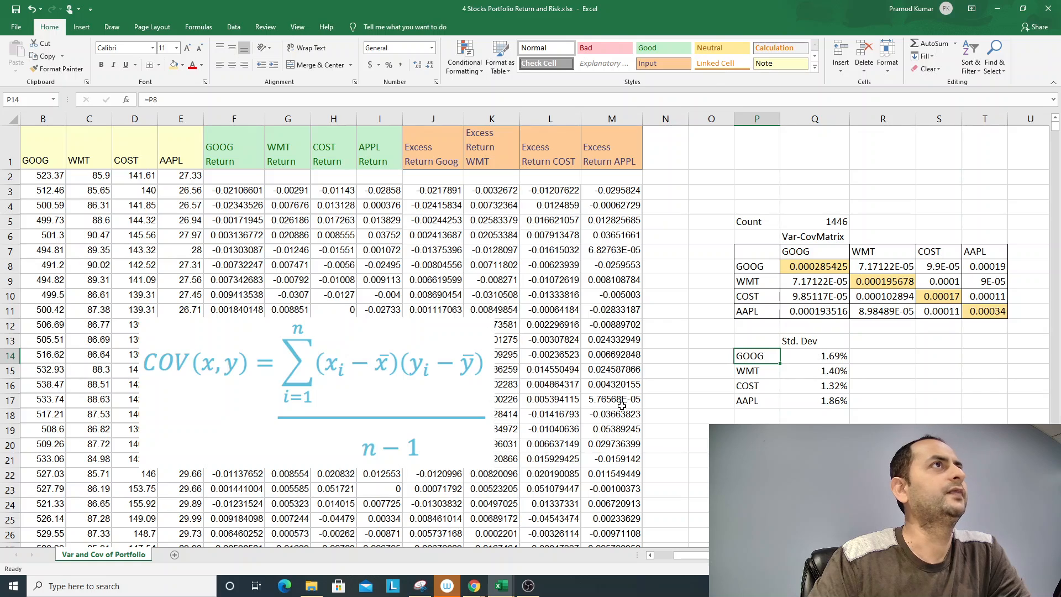
- Move the covariance formula picture up about four rows, so that it covers rows 8 to 17
left_click(427, 379)
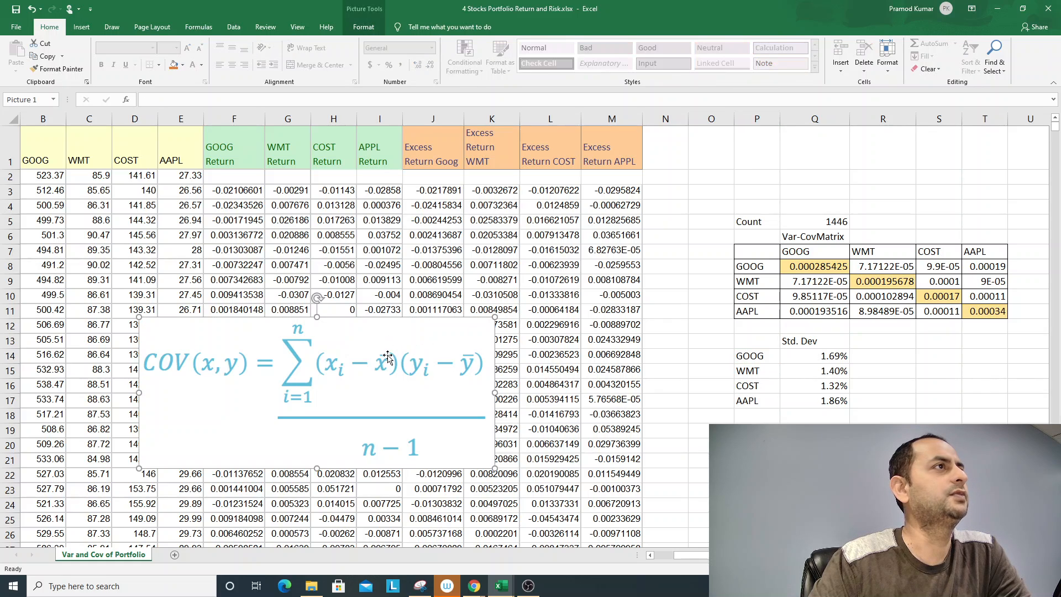
left_click_drag(388, 356, 392, 293)
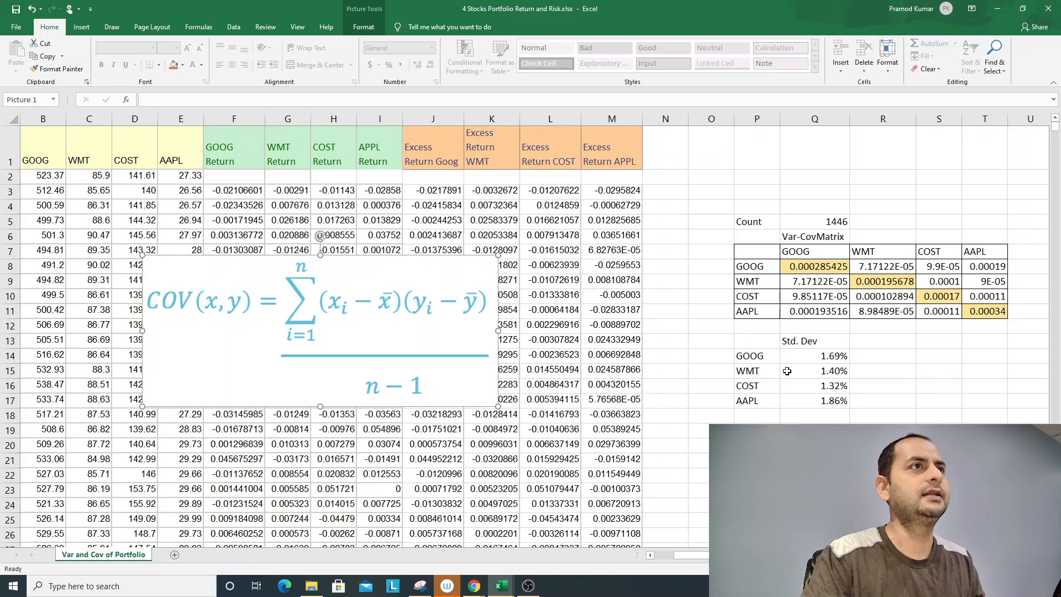
key("alt+Tab")
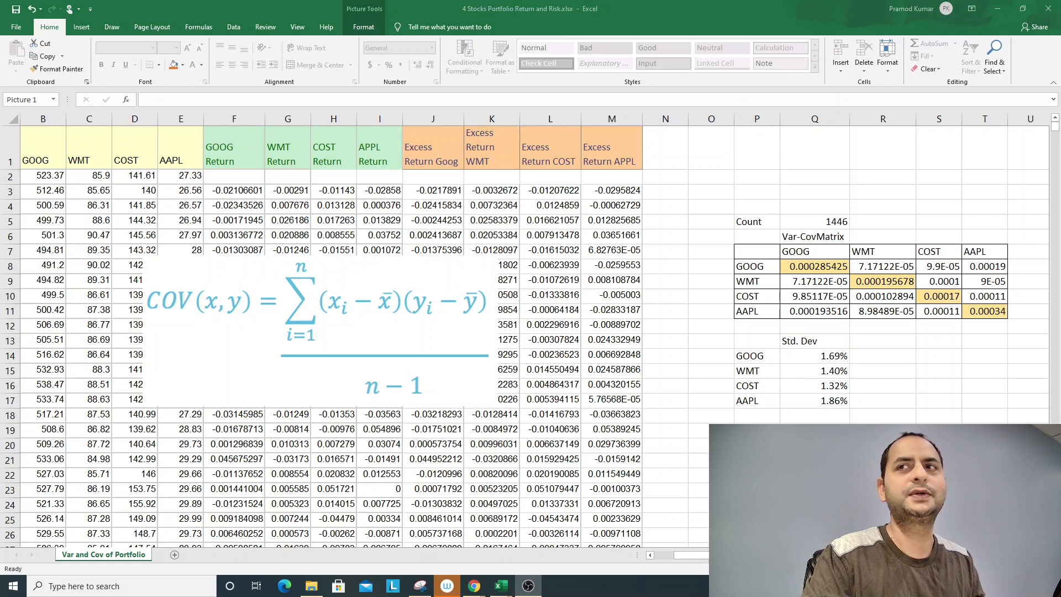